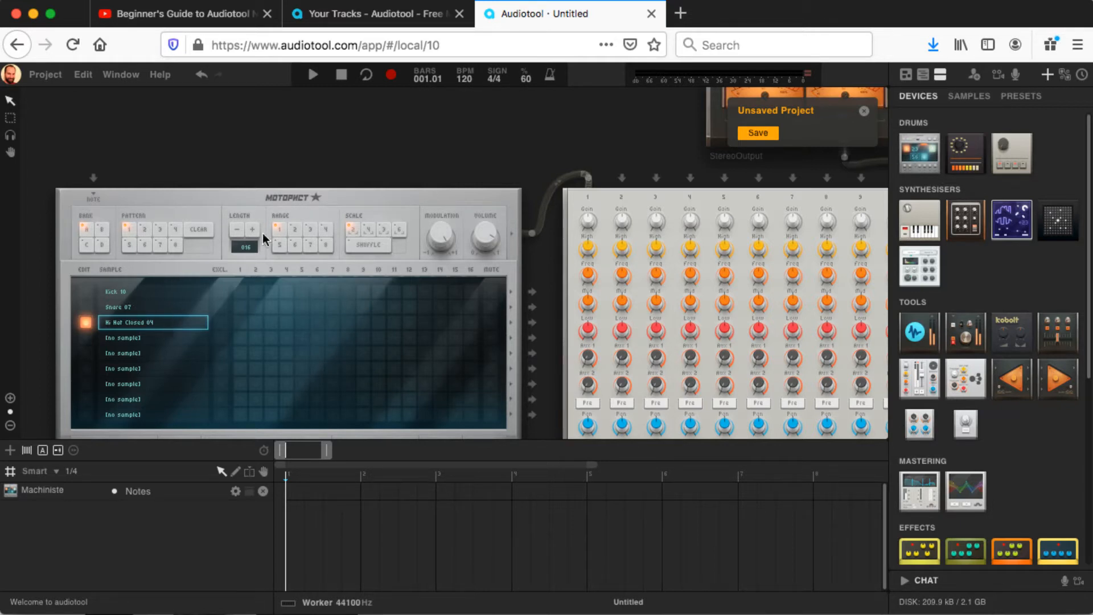
right_click(225, 200)
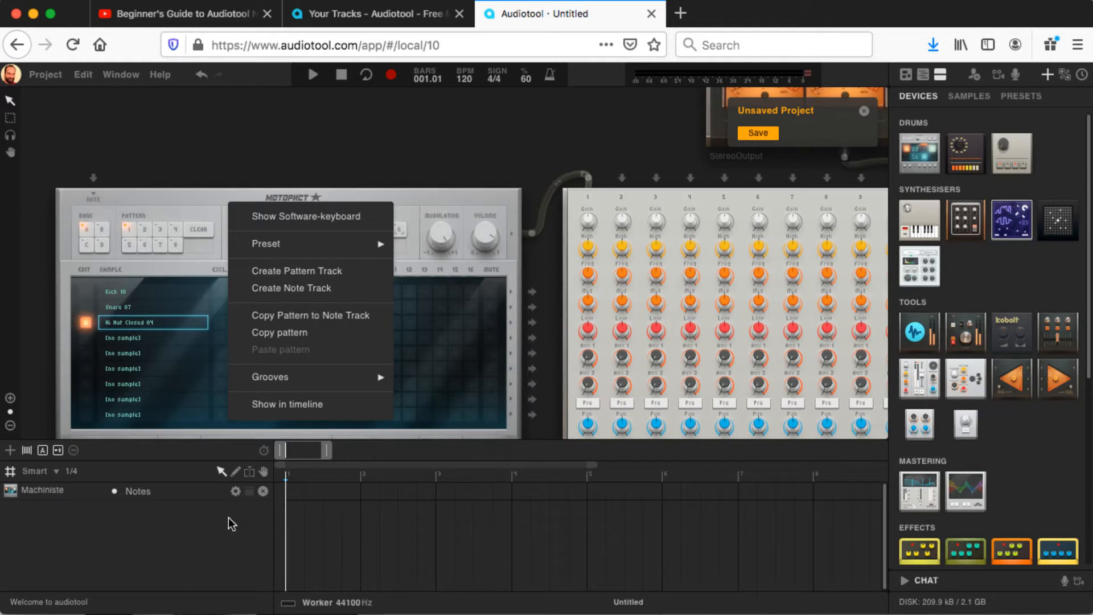
left_click(214, 540)
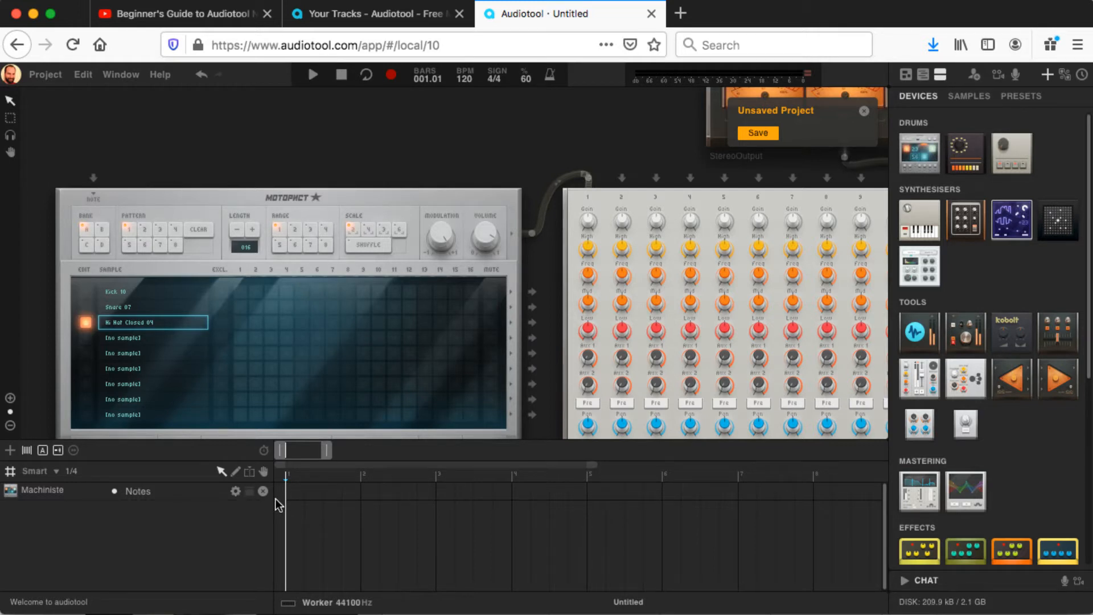
Step: Create a note region on the Machiniste track, starting at bar 1 and lasting two bars
double_click(313, 493)
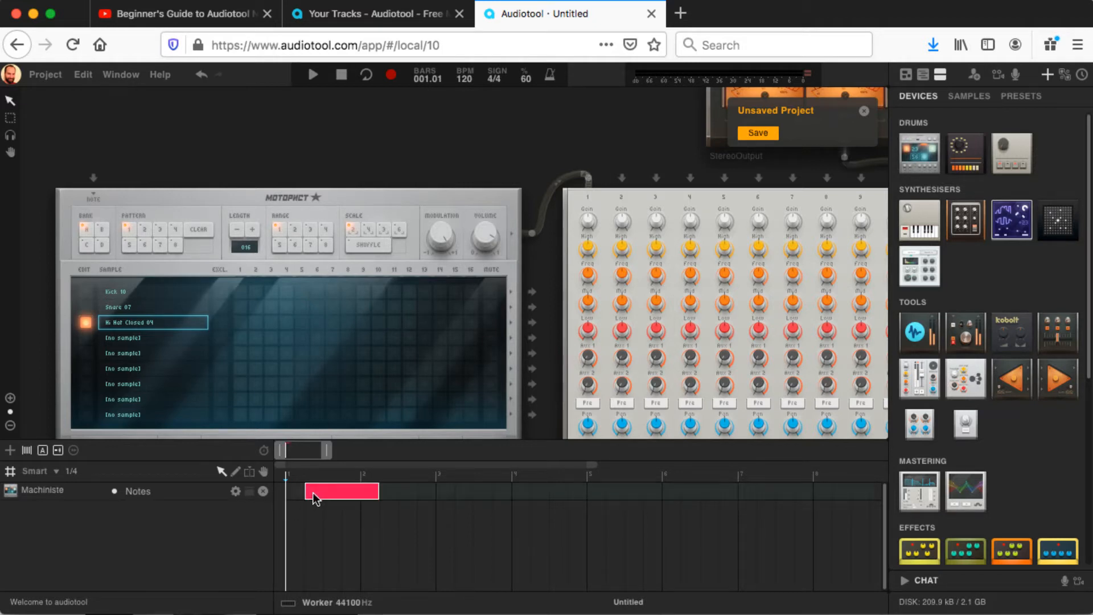
left_click_drag(337, 493, 427, 494)
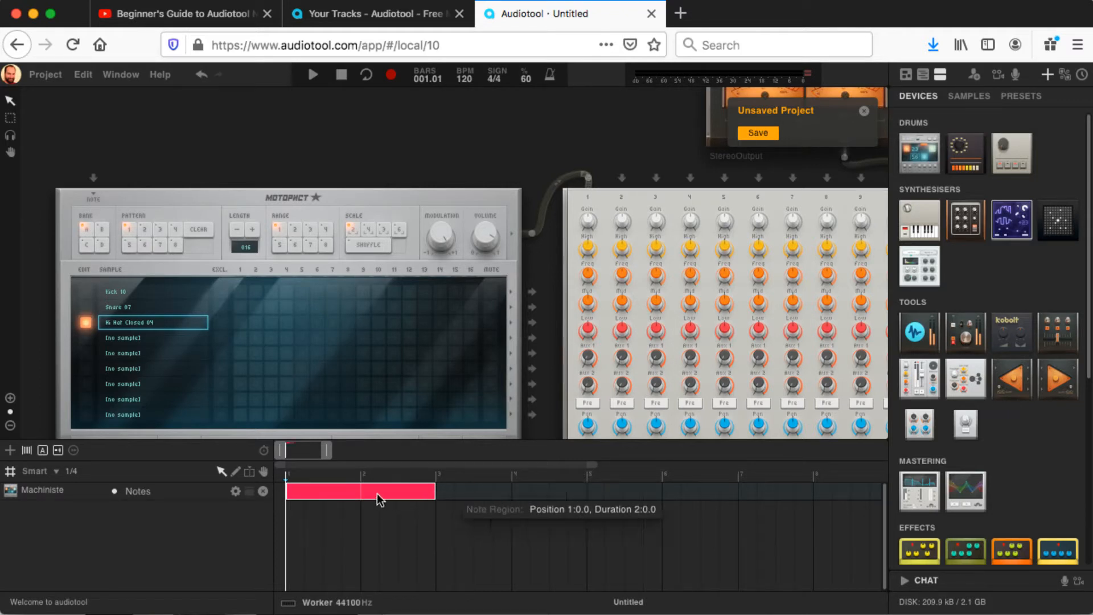
Step: Open the region's notes in an enlarged timeline, extend its loop to two bars and lengthen the region to four bars
double_click(315, 494)
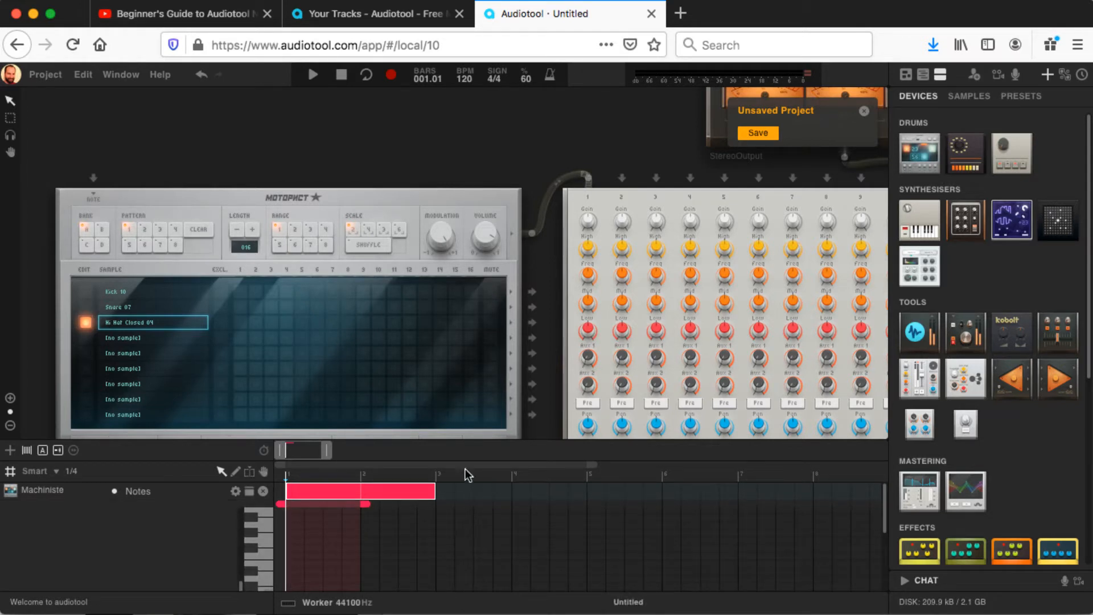
left_click_drag(512, 438, 525, 311)
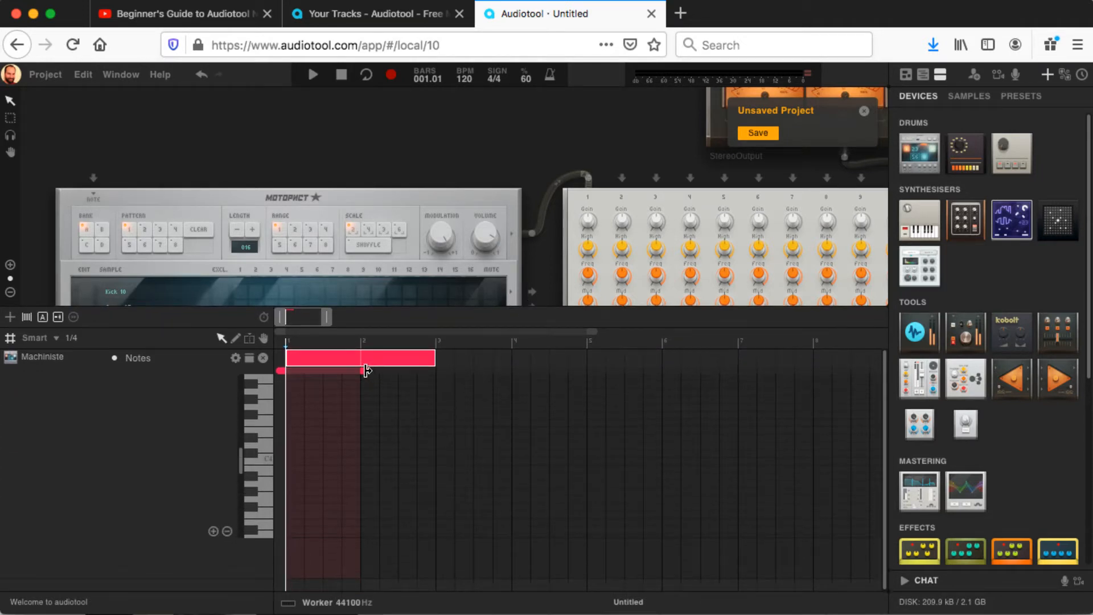
left_click_drag(365, 371, 442, 378)
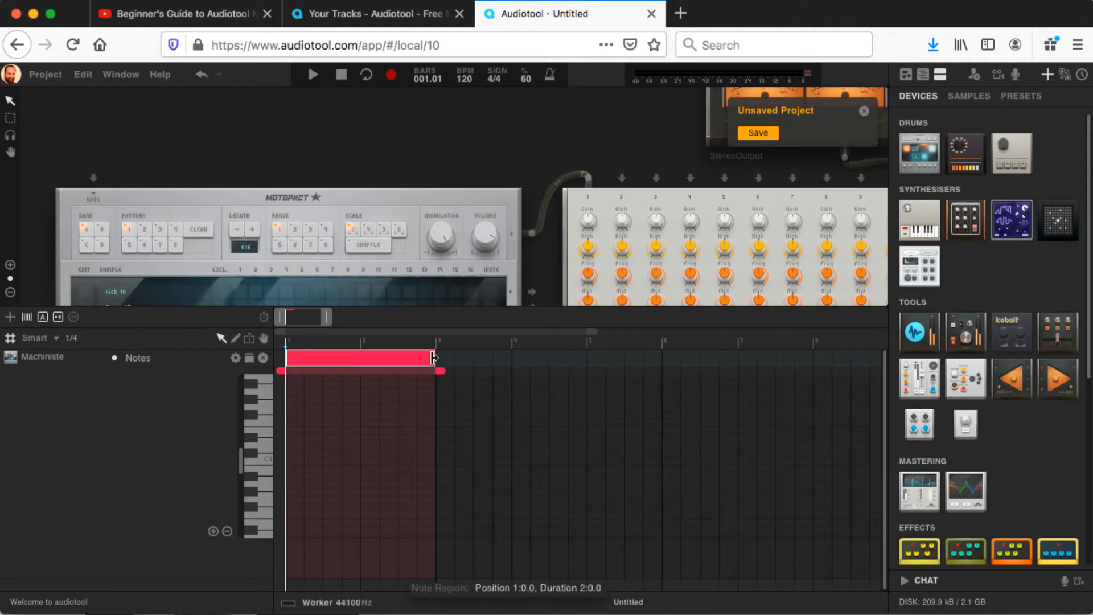
left_click_drag(434, 357, 589, 360)
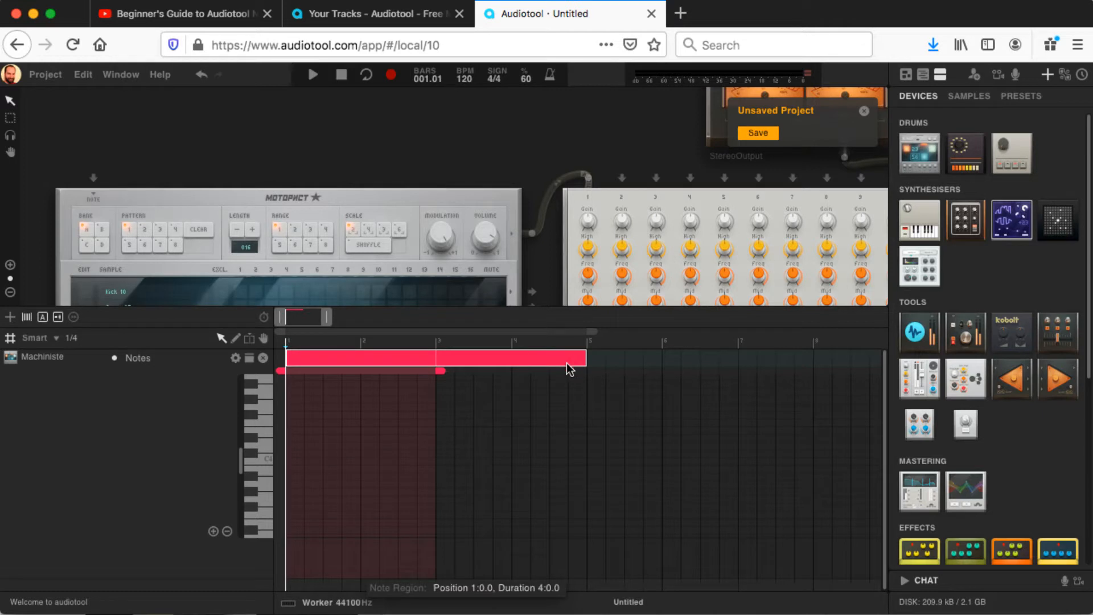
Step: Enter quarter notes in bar 1: C4 on beats 1 and 3, C#4 on beats 2 and 4, and D4 on every beat
left_click(295, 459)
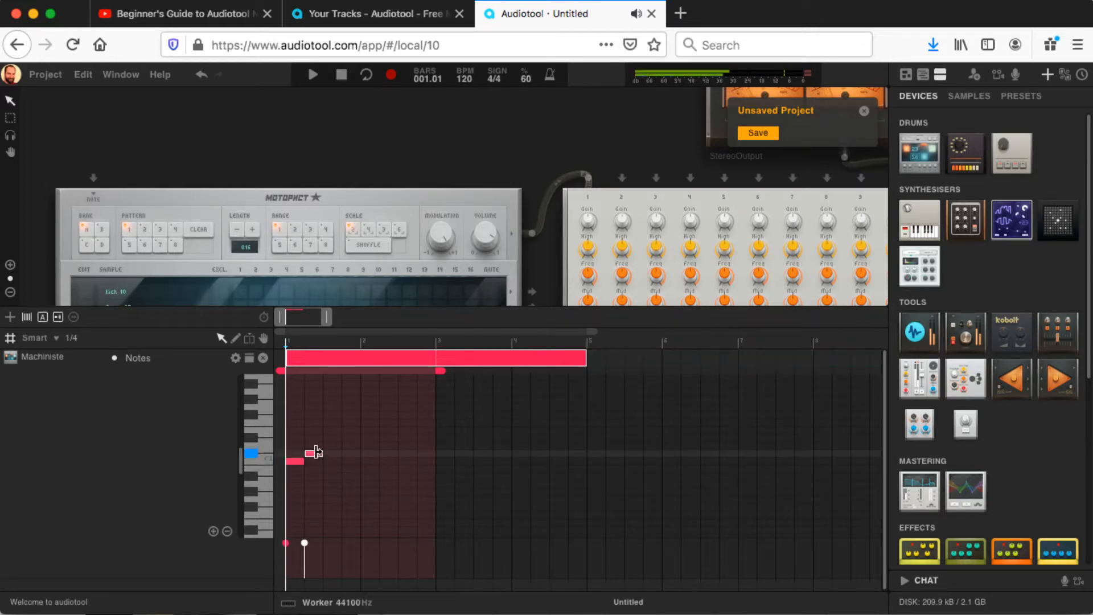
left_click(335, 461)
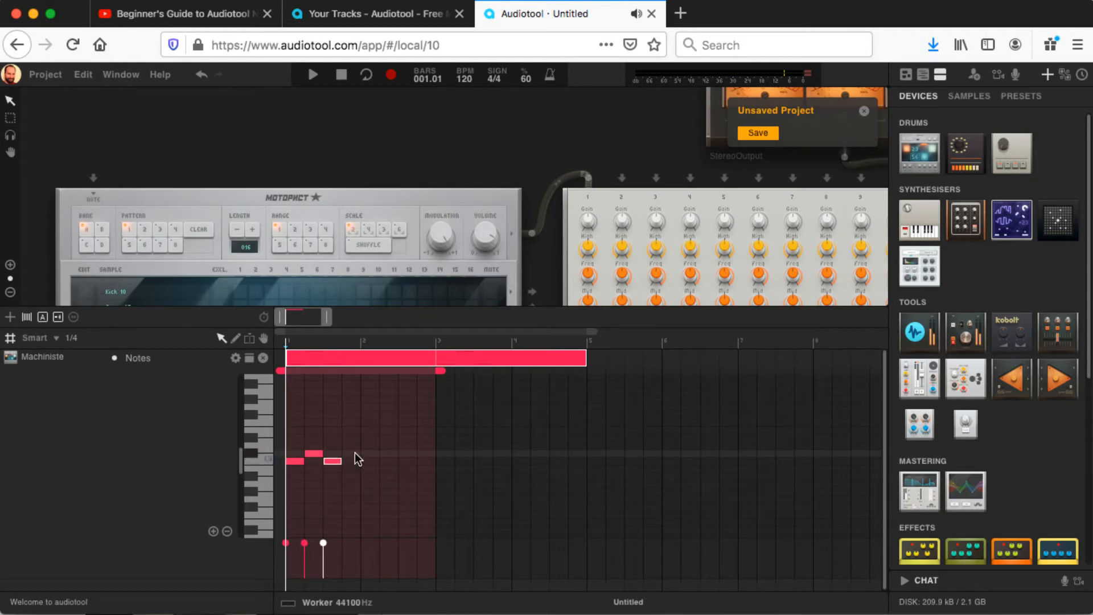
left_click(354, 453)
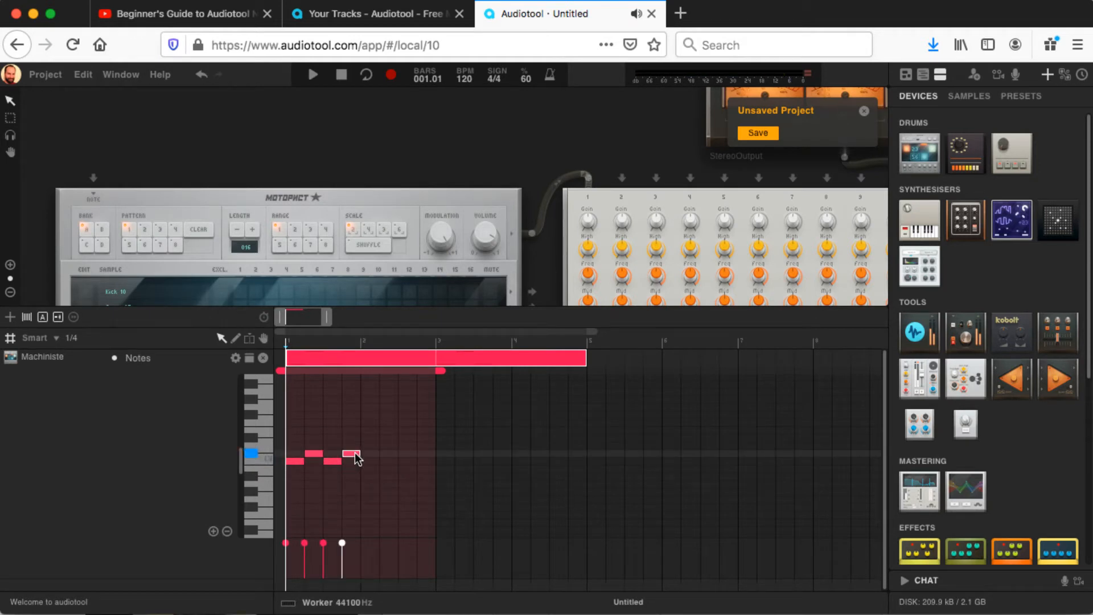
left_click(295, 446)
left_click(313, 445)
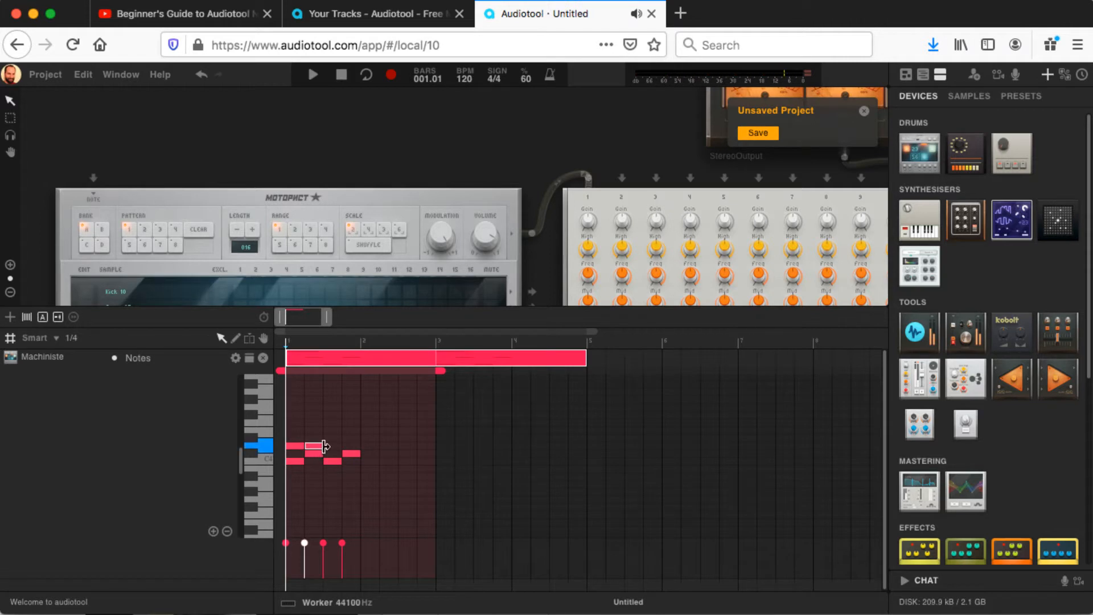
left_click(331, 447)
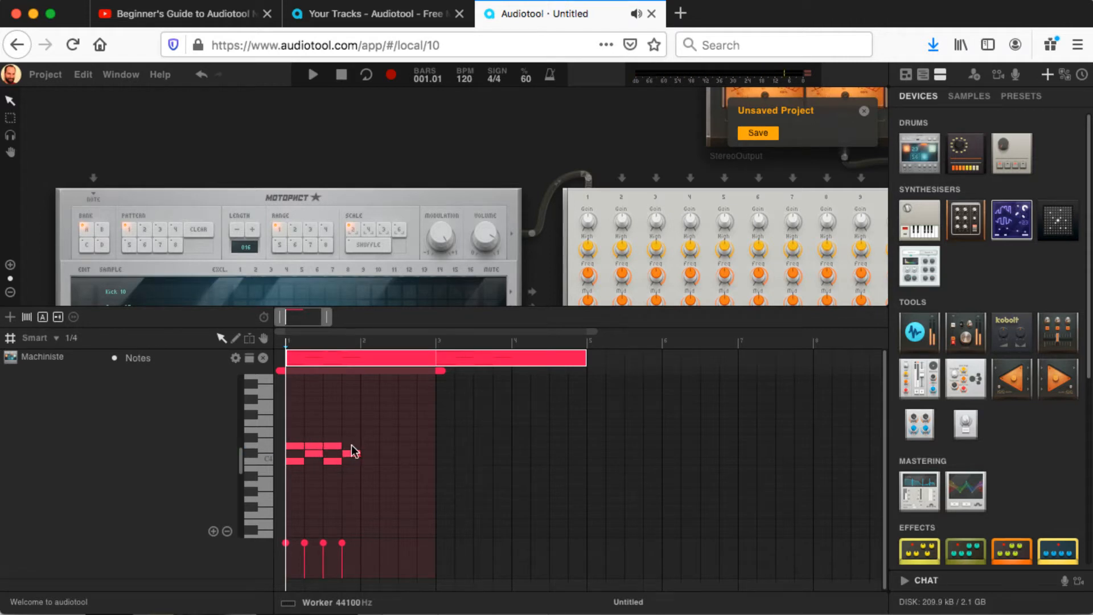
left_click(350, 445)
Step: Duplicate all of the bar 1 notes into bar 2 and play back the beat
left_click_drag(370, 425, 296, 486)
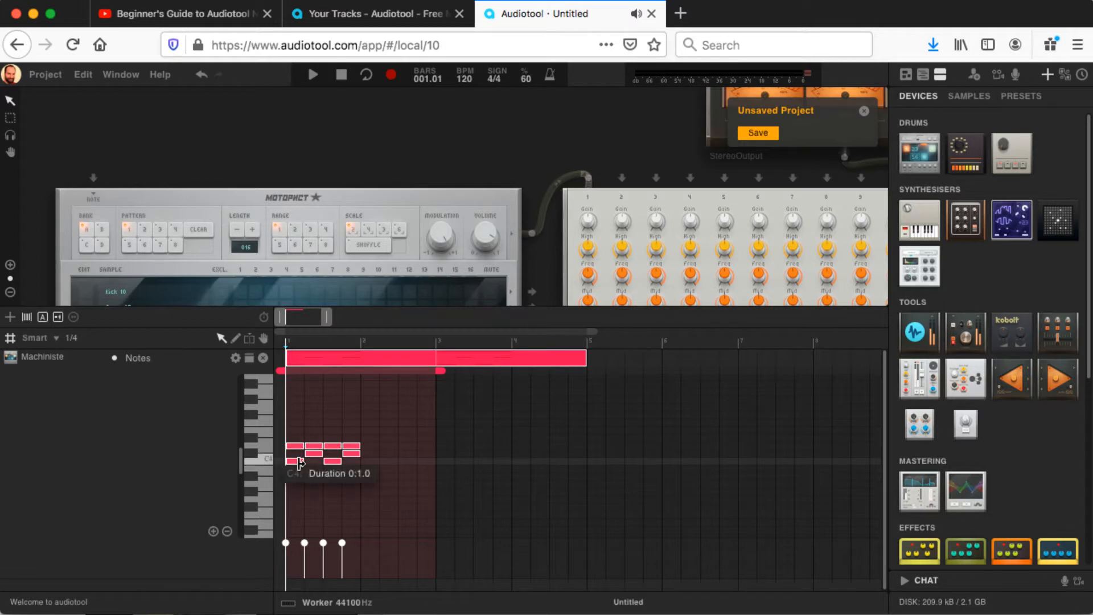
left_click_drag(298, 462, 365, 460)
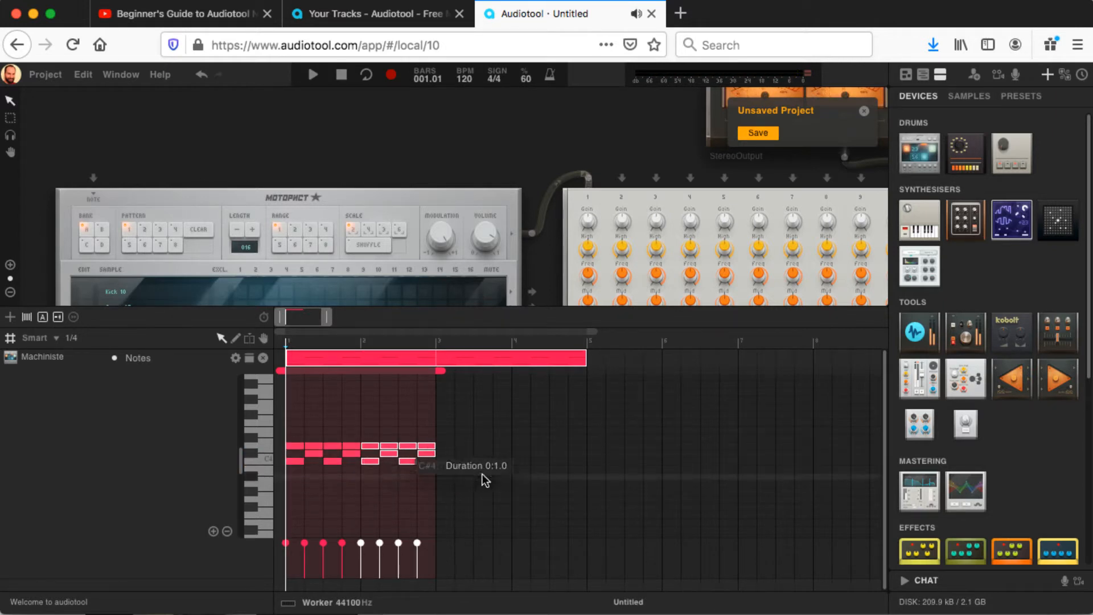
left_click(520, 511)
key("space")
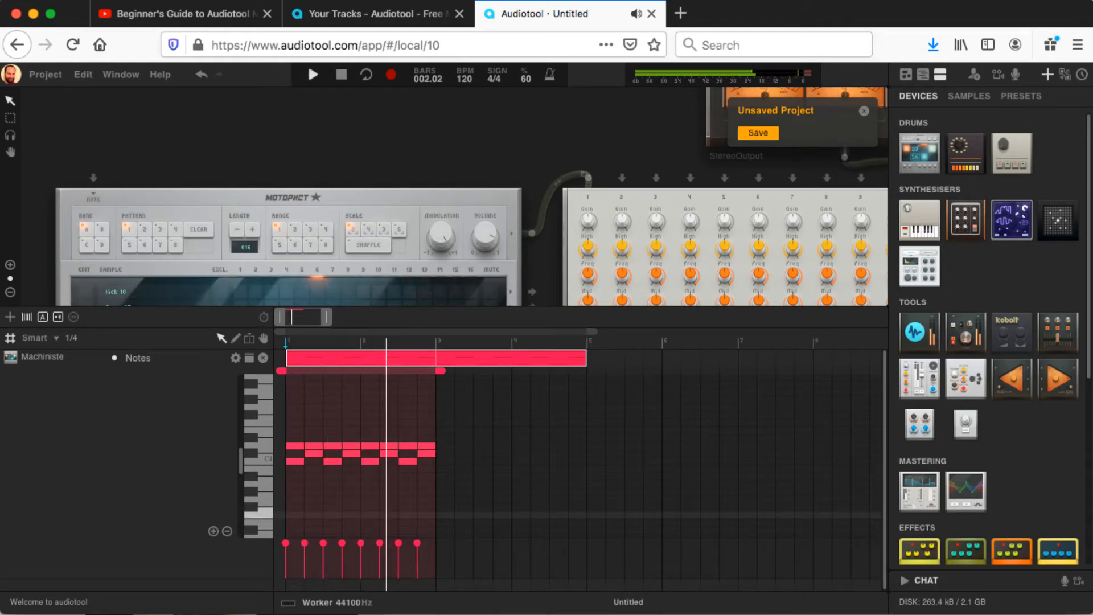
key("space")
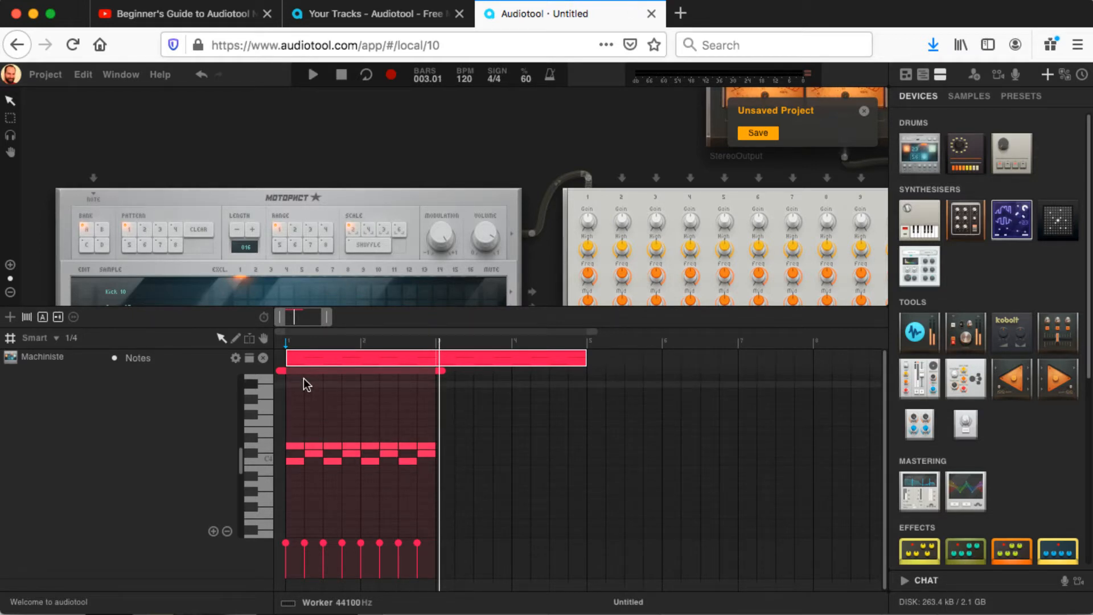
Step: Show the master tempo automation, add a tempo point of about 110 bpm at beat 2 of bar 1, and play back the beat
left_click(263, 318)
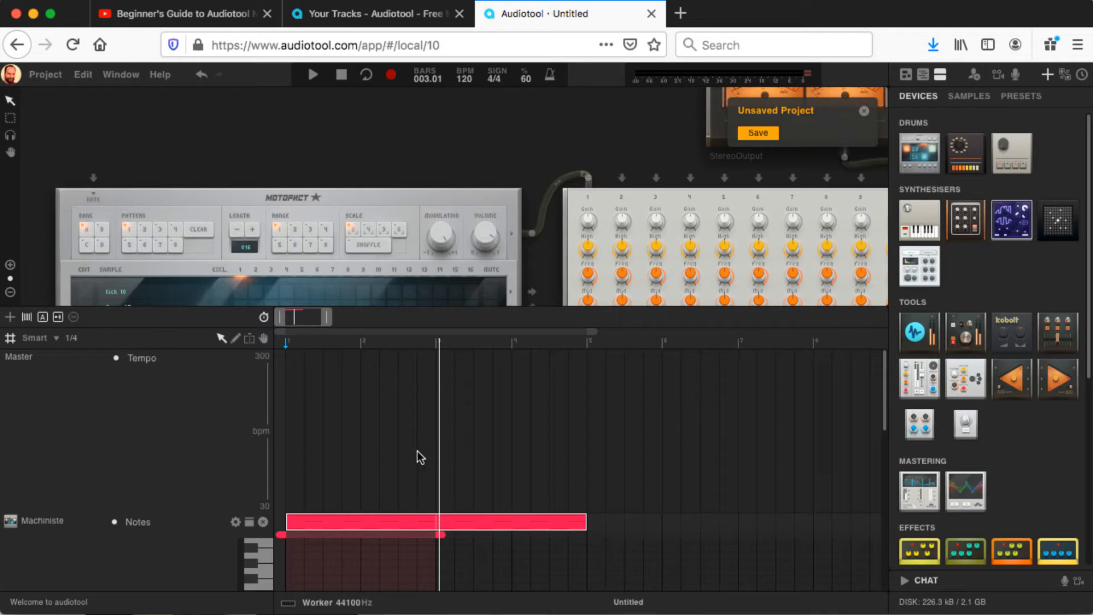
left_click(312, 76)
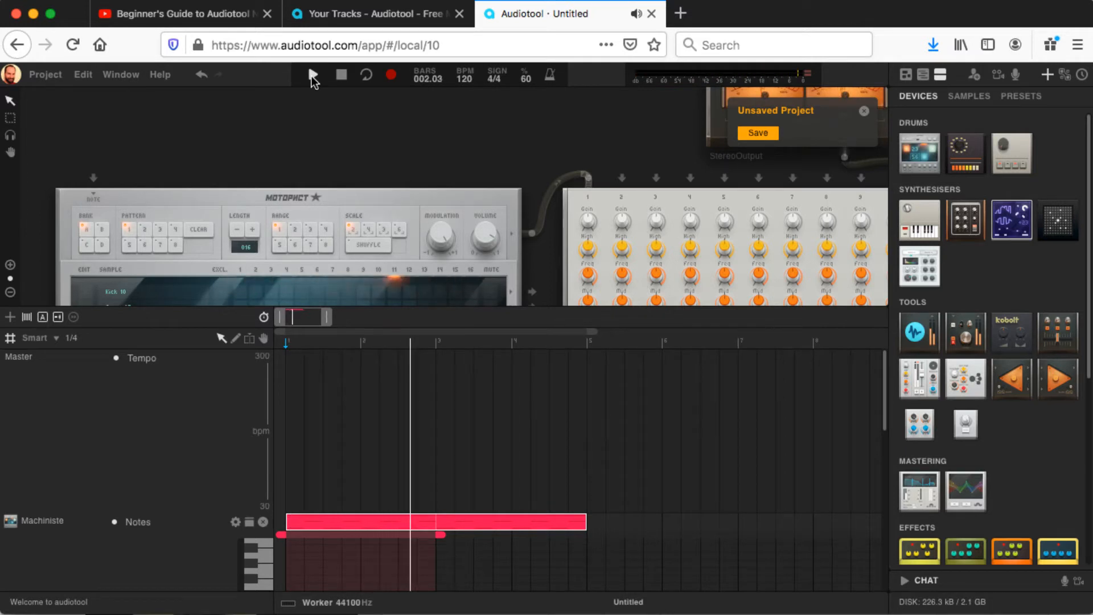
key("space")
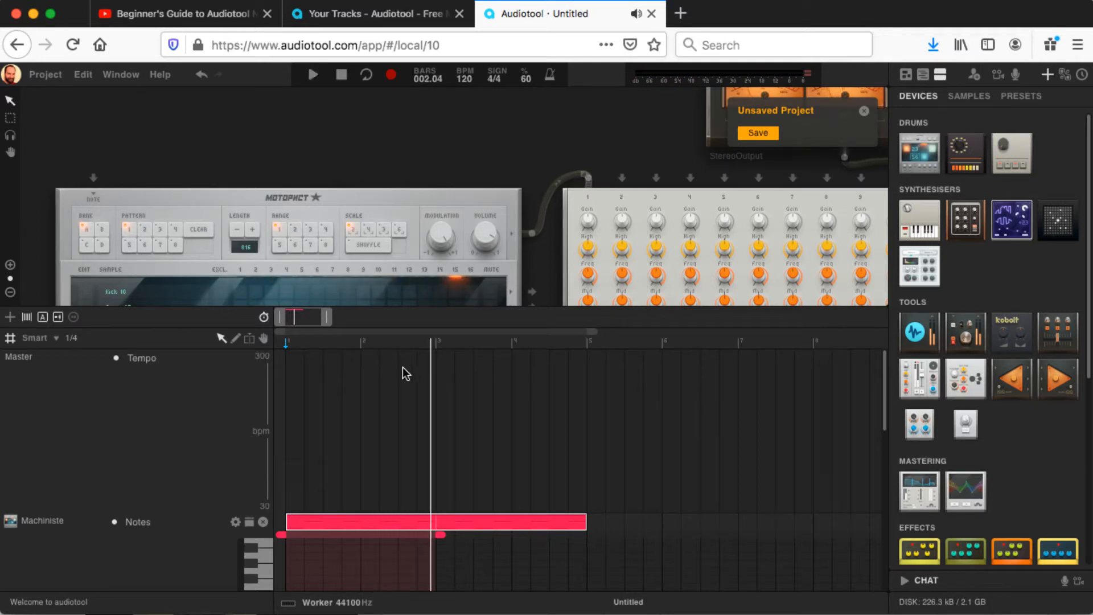
left_click(295, 461)
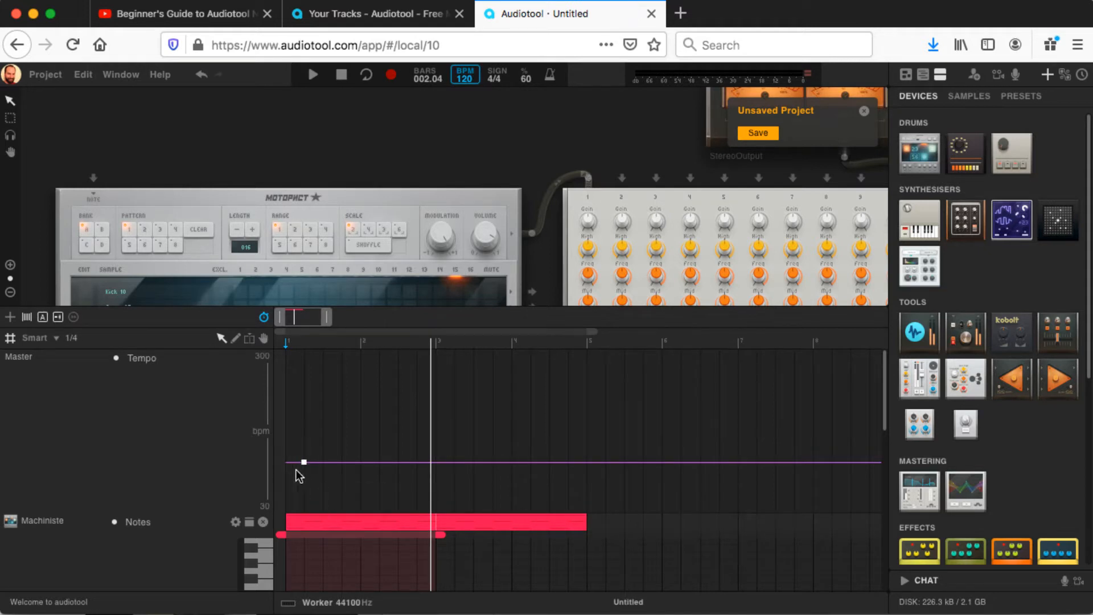
mouse_move(304, 464)
key("space")
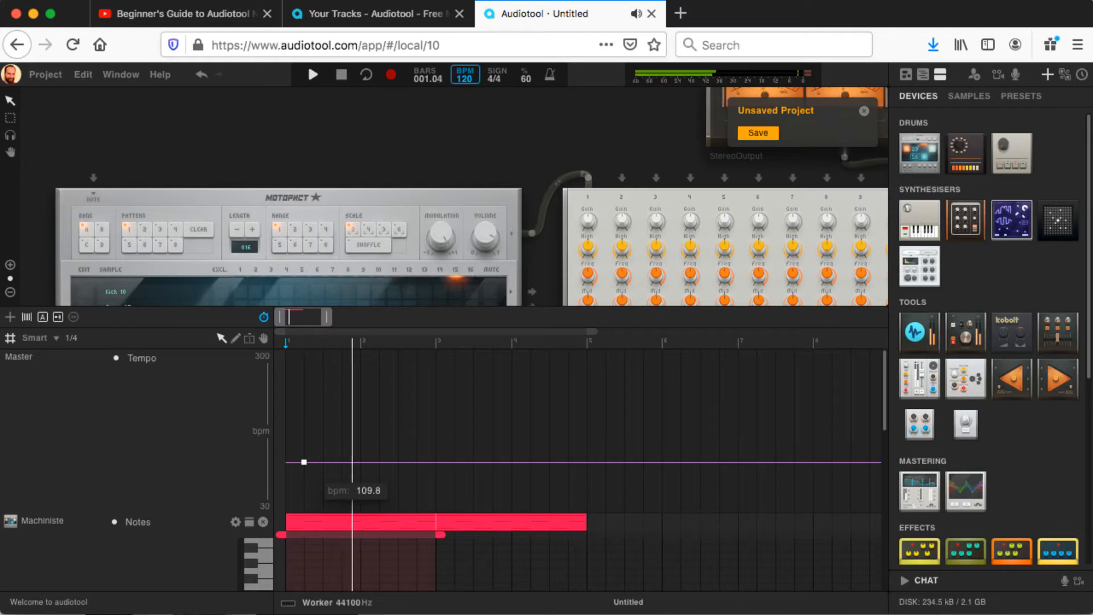
key("space")
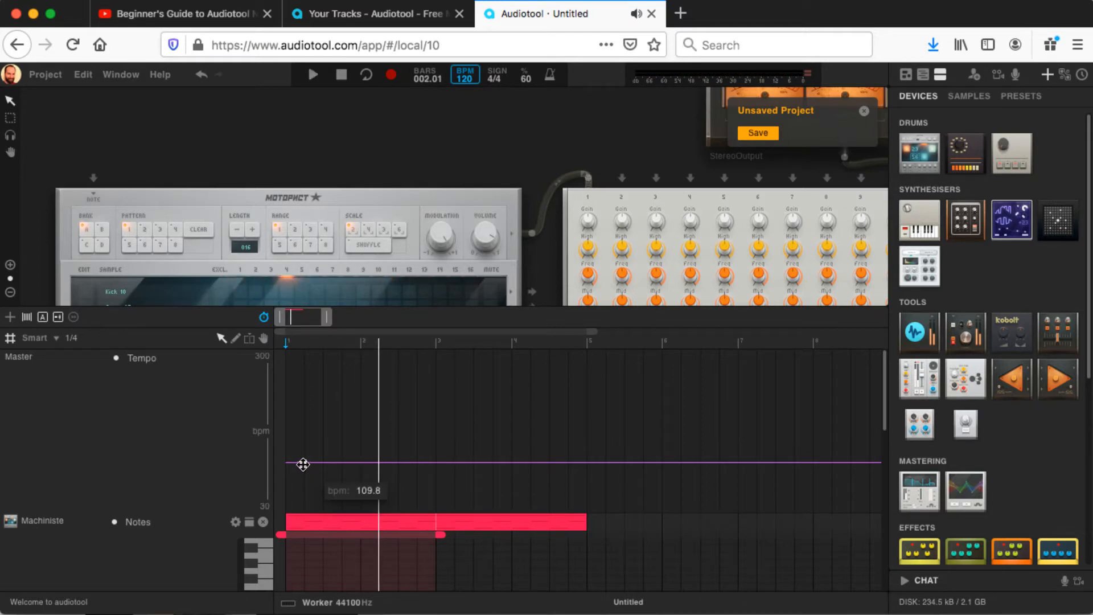
Step: Try a slower and a faster tempo with the automation point, playing back the beat at each
left_click_drag(299, 462, 299, 480)
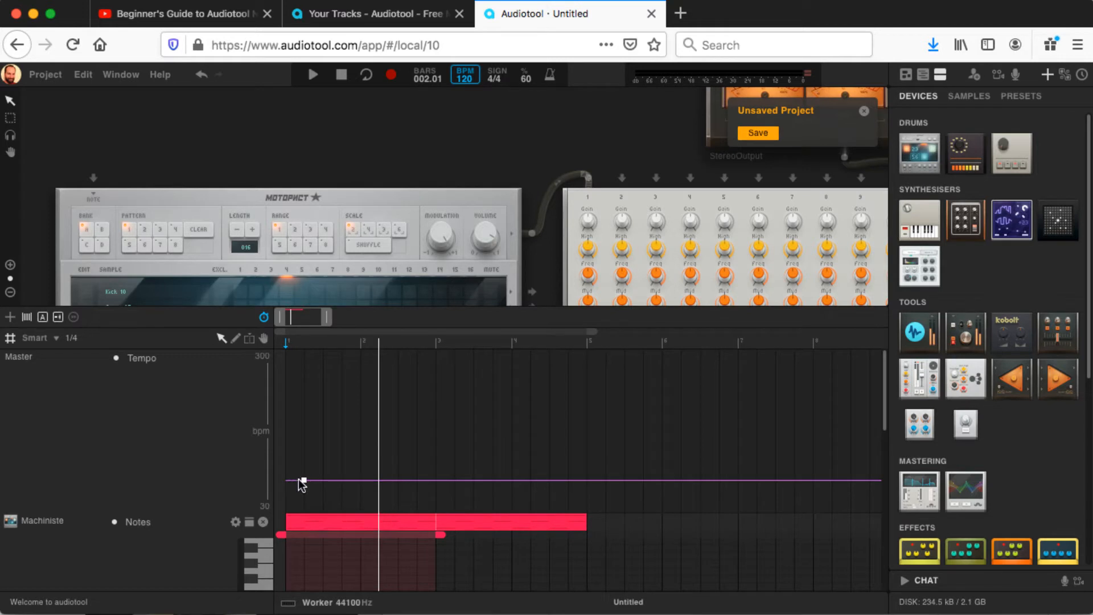
key("space")
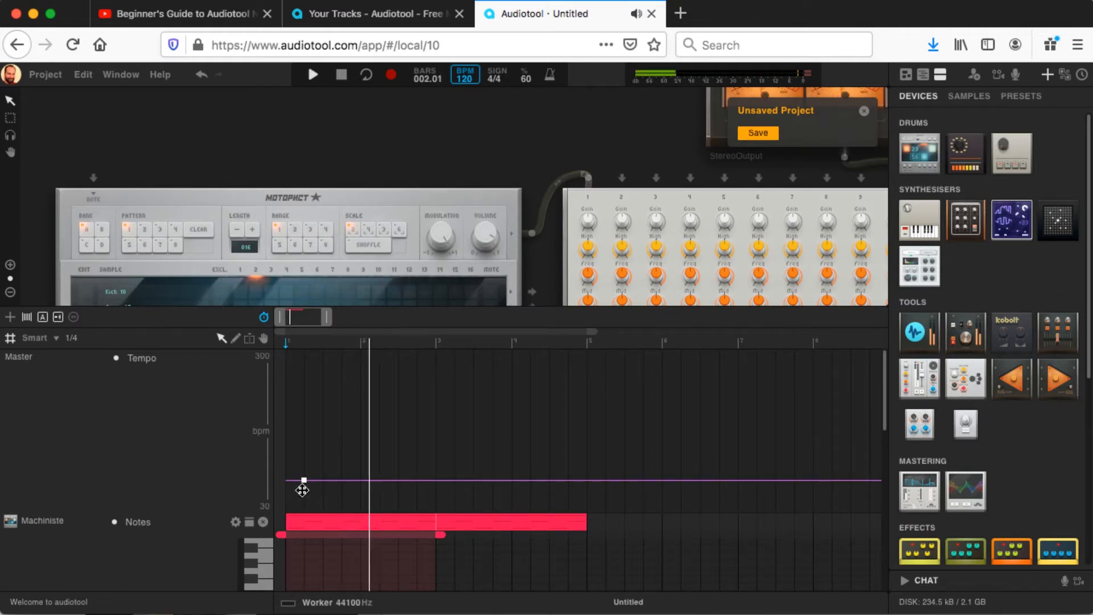
left_click_drag(303, 481, 299, 428)
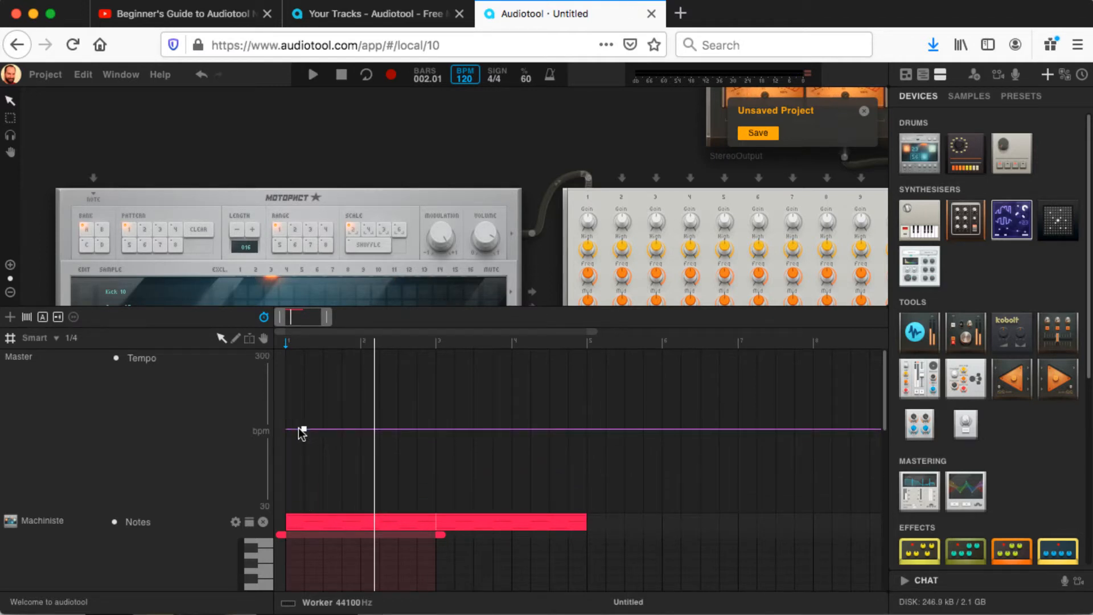
key("space")
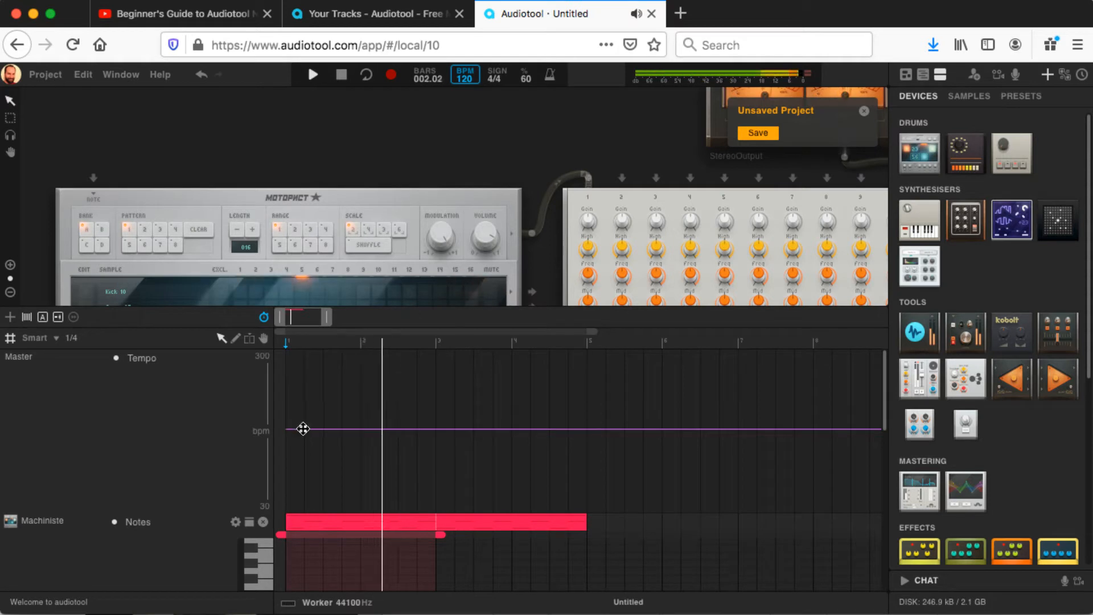
key("space")
mouse_move(304, 430)
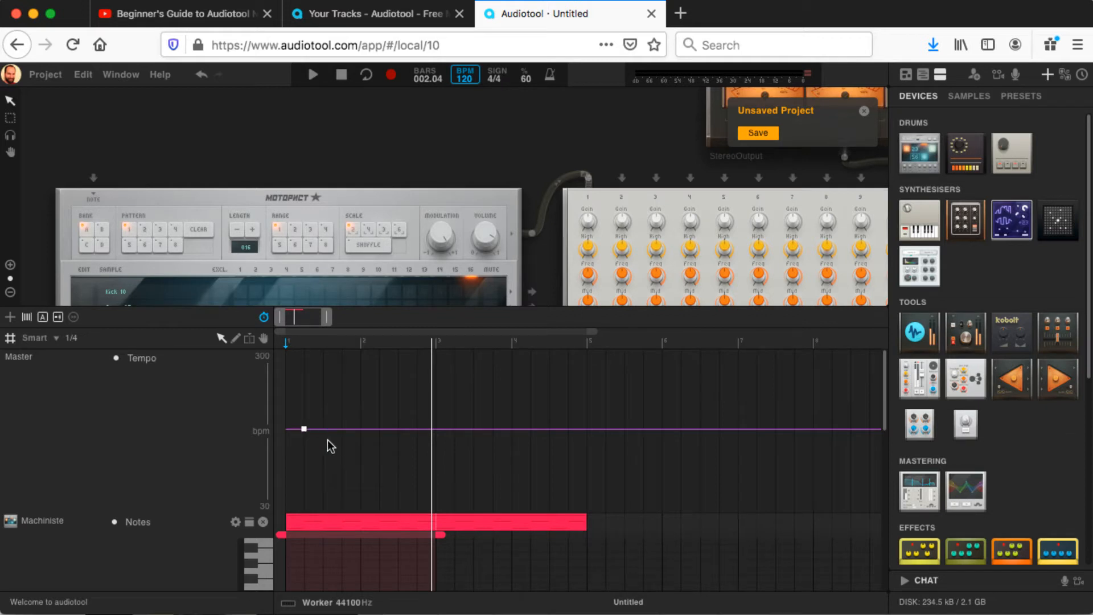
Step: Duplicate the four-bar note region so the copy starts at bar 5, and open the copy's notes
left_click(354, 520)
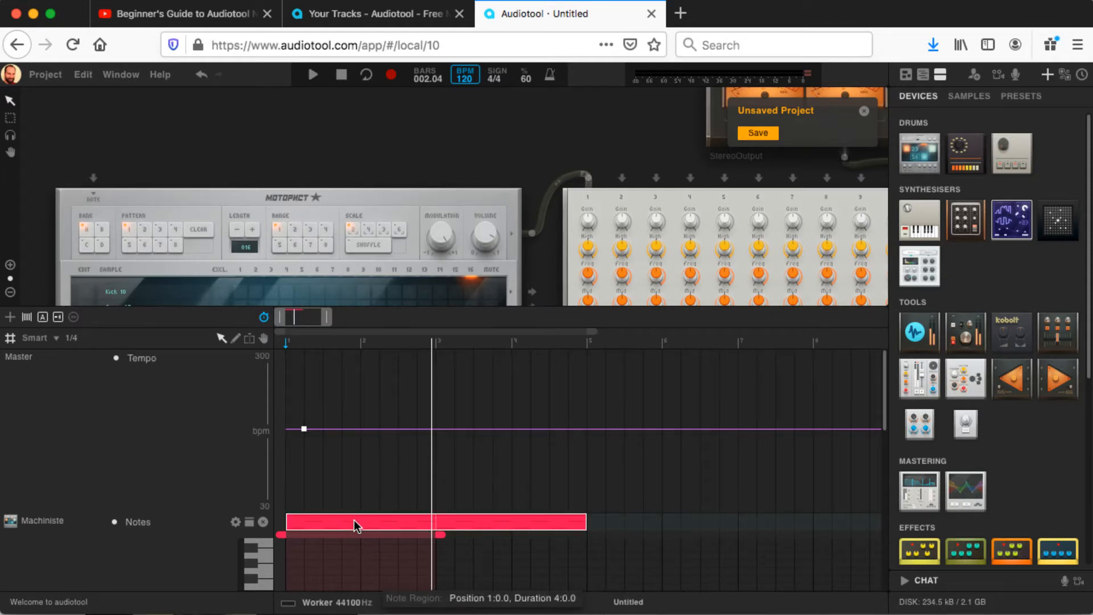
left_click_drag(354, 520, 658, 517)
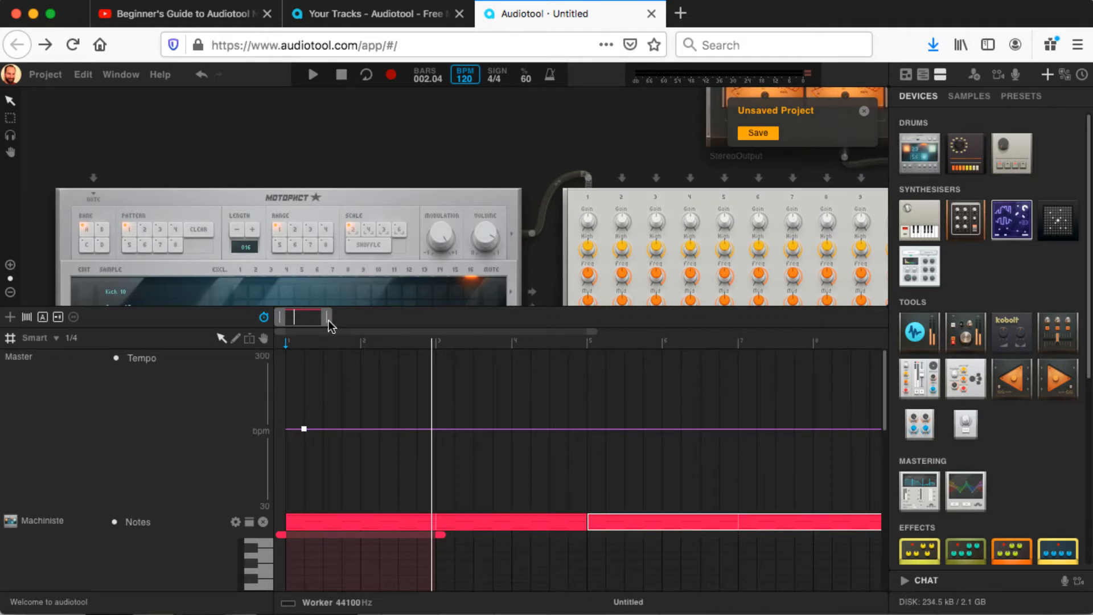
left_click_drag(329, 319, 331, 318)
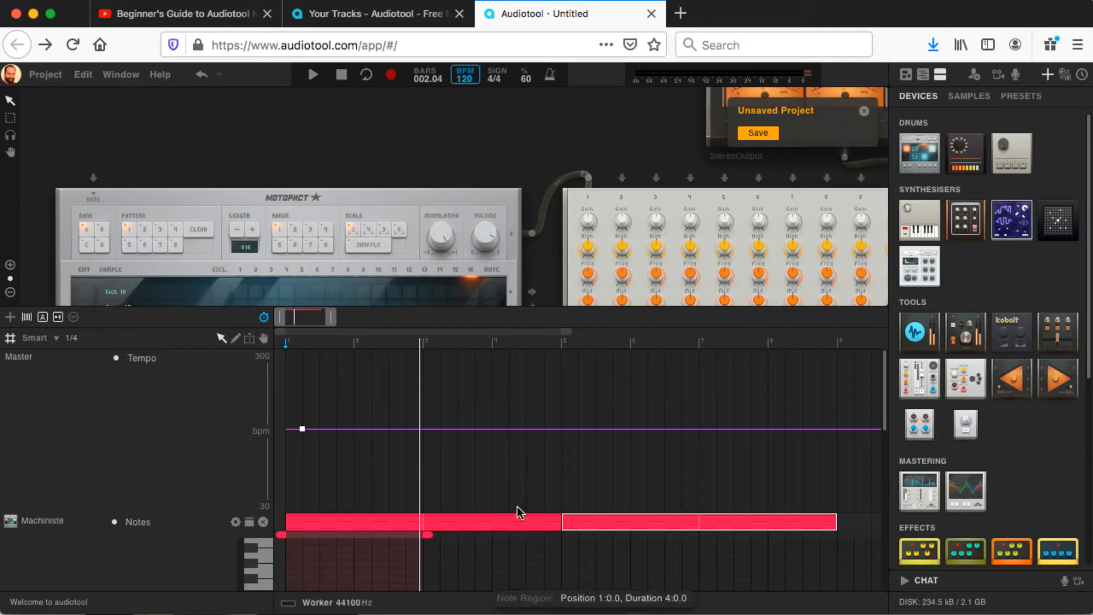
left_click(329, 521)
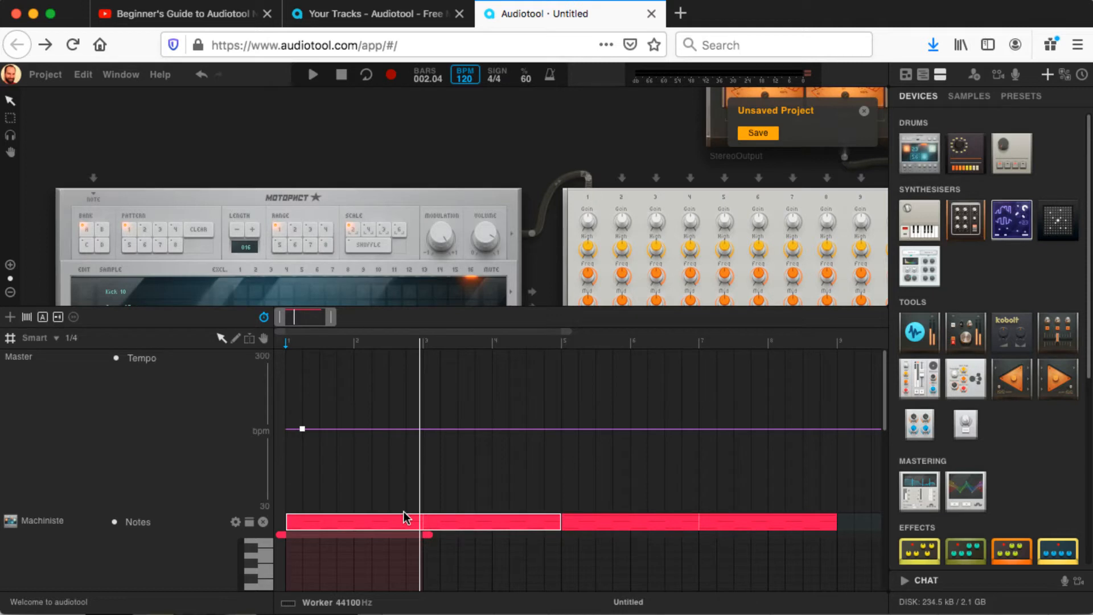
left_click(608, 525)
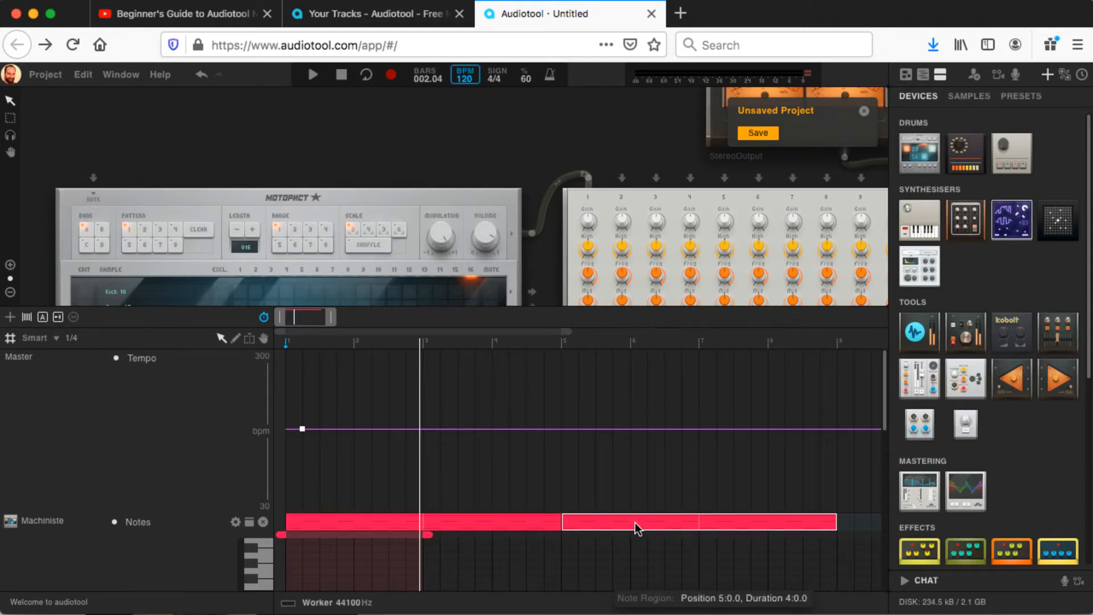
double_click(596, 521)
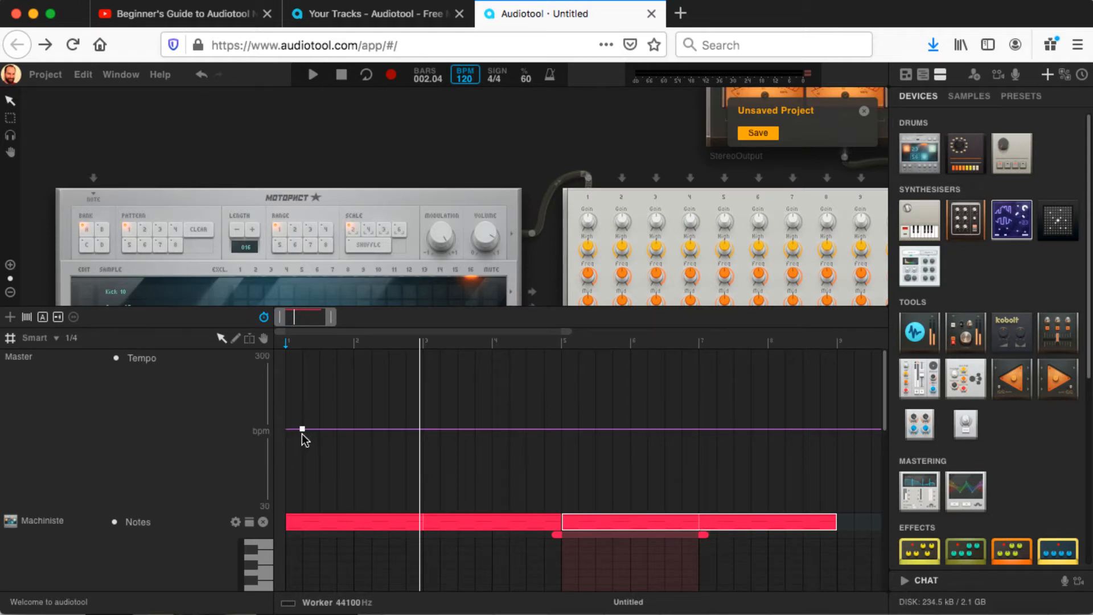
Step: Move the tempo point to the very start of bar 1 and lower its tempo
mouse_move(302, 429)
left_click_drag(303, 430, 286, 471)
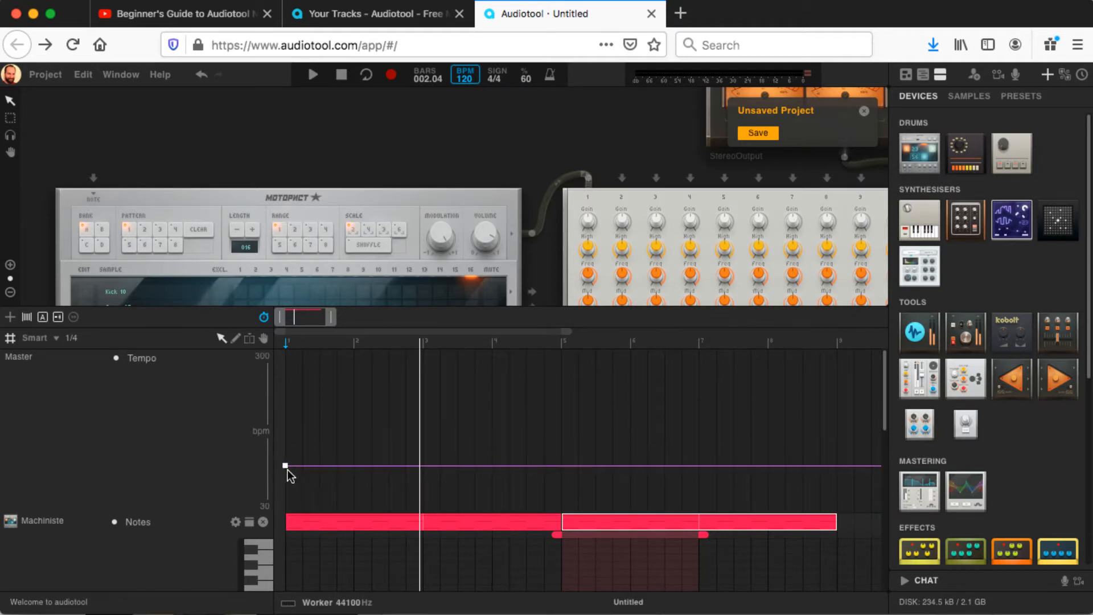
Step: Lower the tempo point at the start of bar 1 and set it to exactly 90 bpm
mouse_move(287, 467)
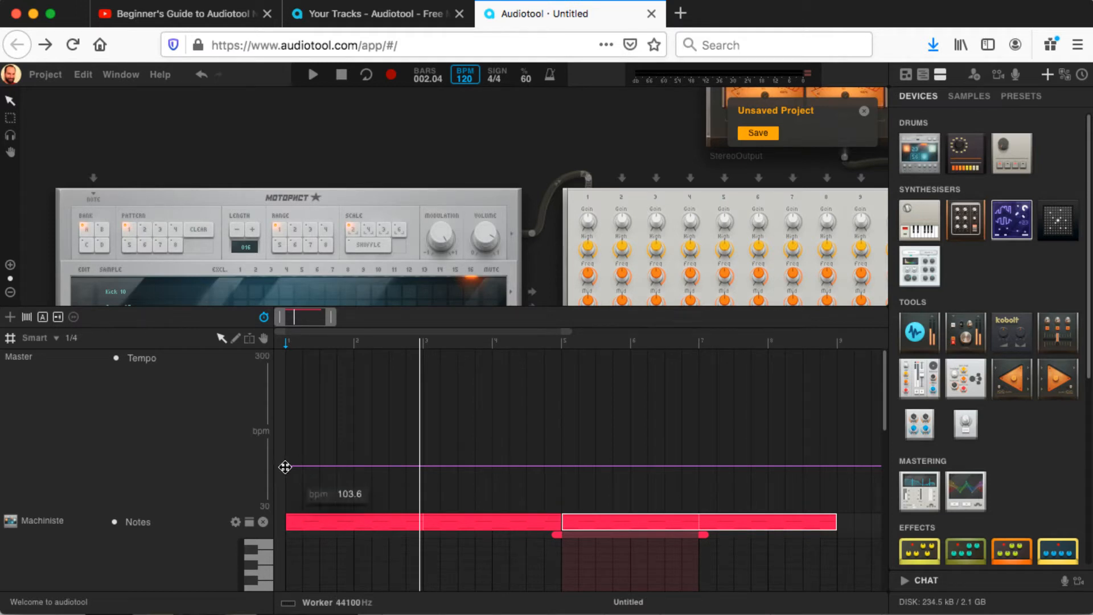
left_click_drag(283, 466, 284, 471)
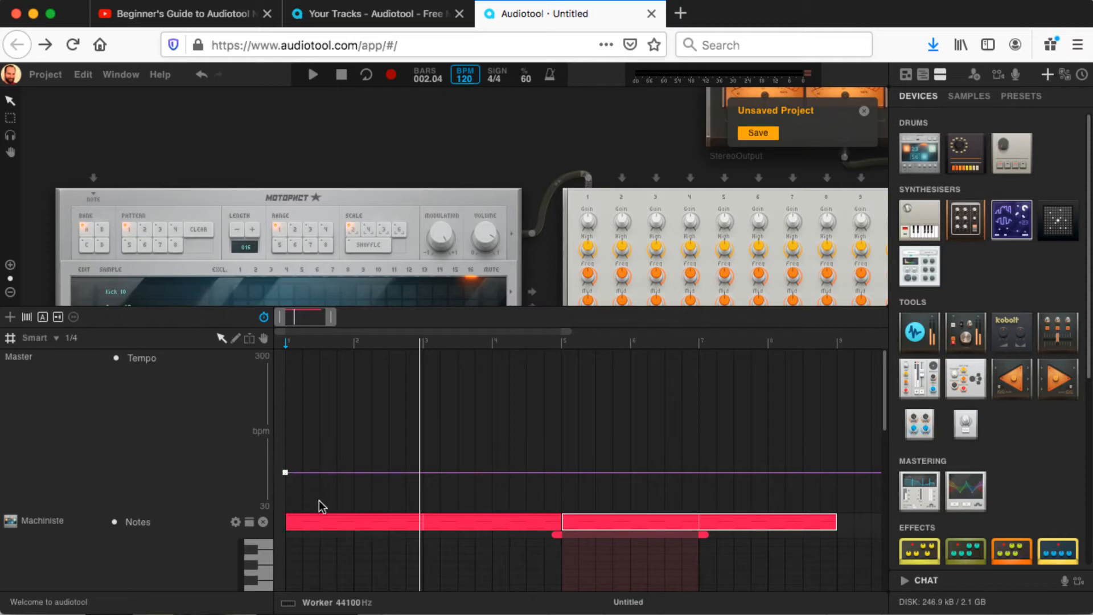
double_click(285, 473)
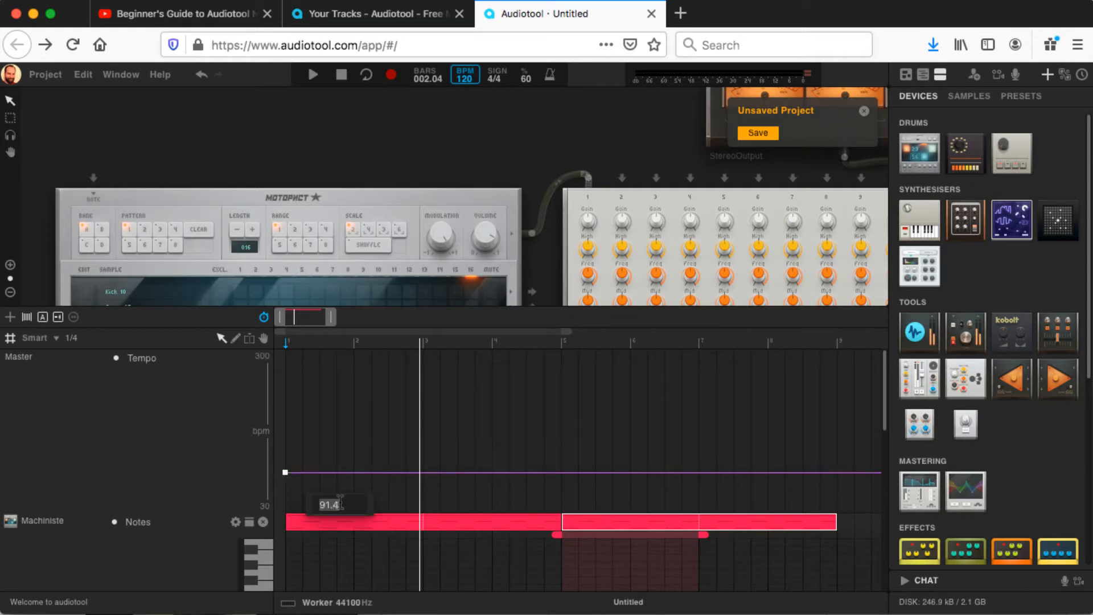
type("90")
key("Return")
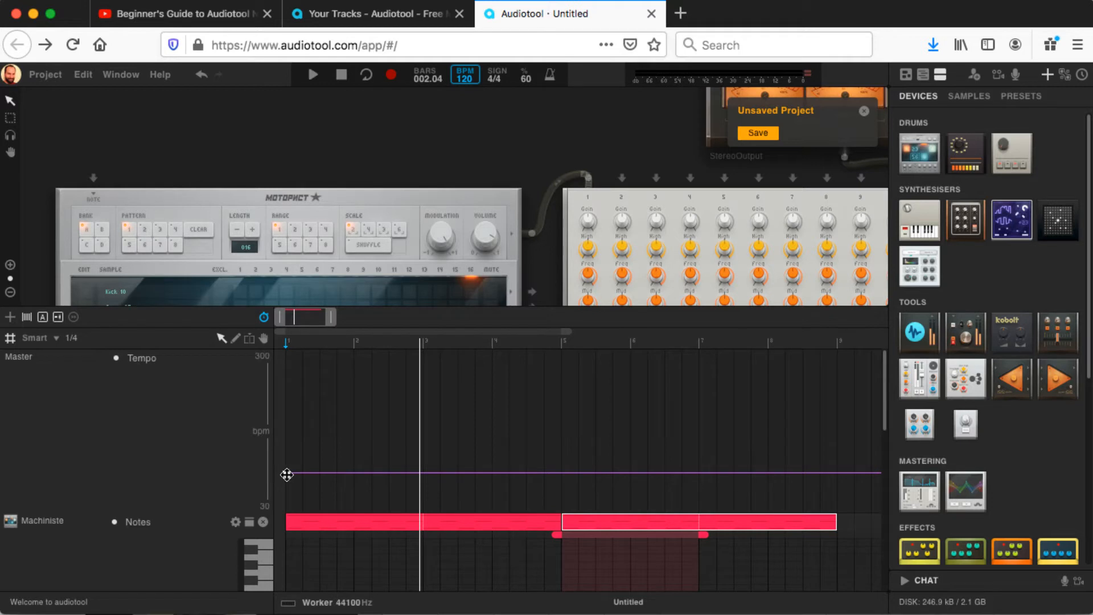
Step: Hide the tempo automation, open the notes of the region at bar 1, and play back the beat
mouse_move(289, 474)
left_click(264, 320)
left_click(336, 359)
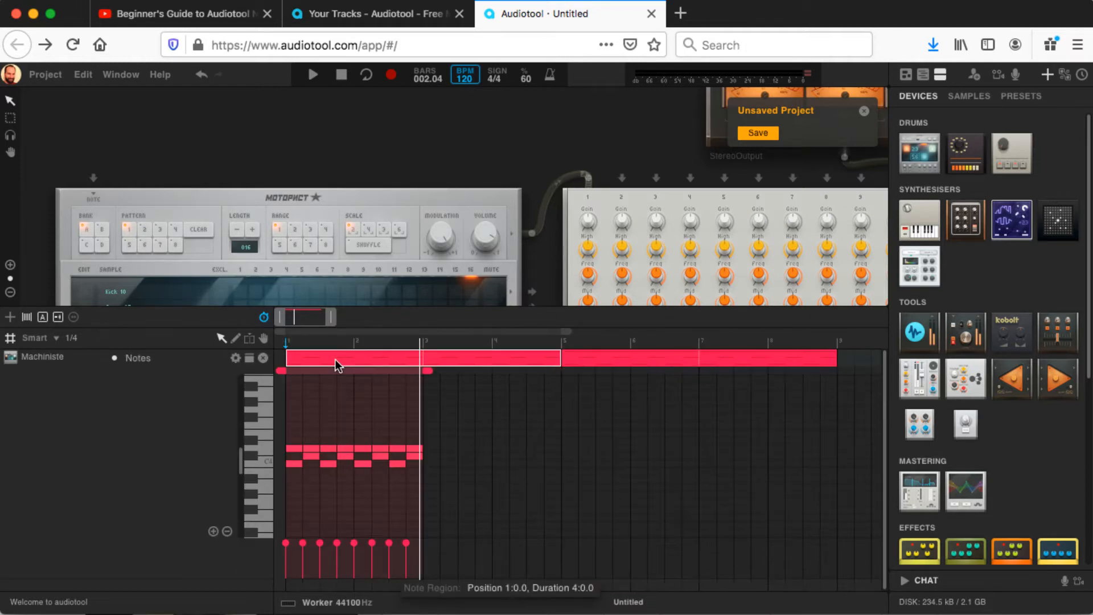
key("space")
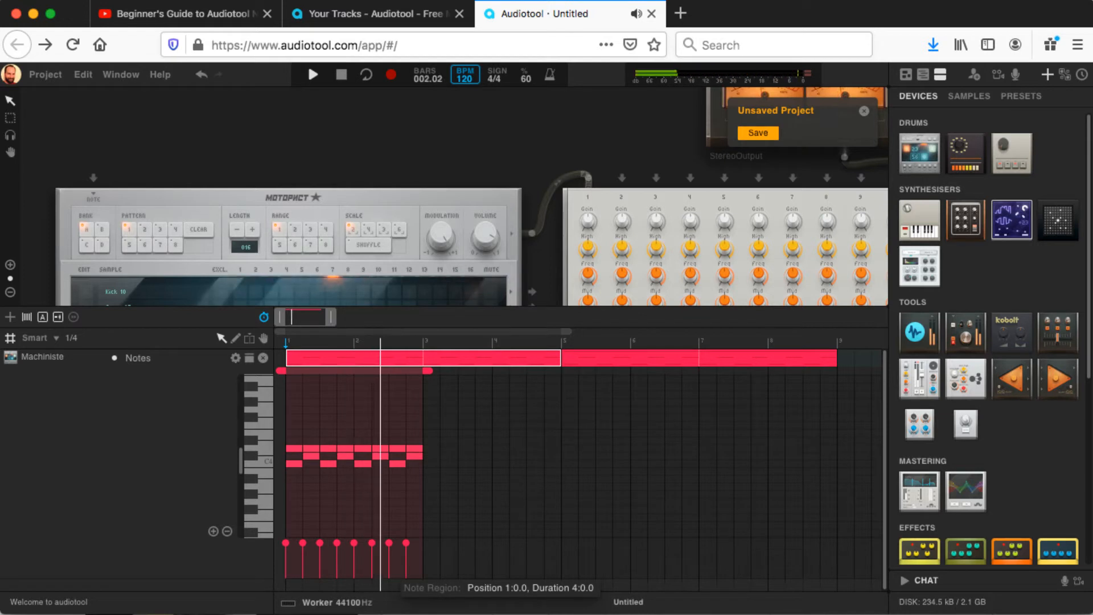
key("space")
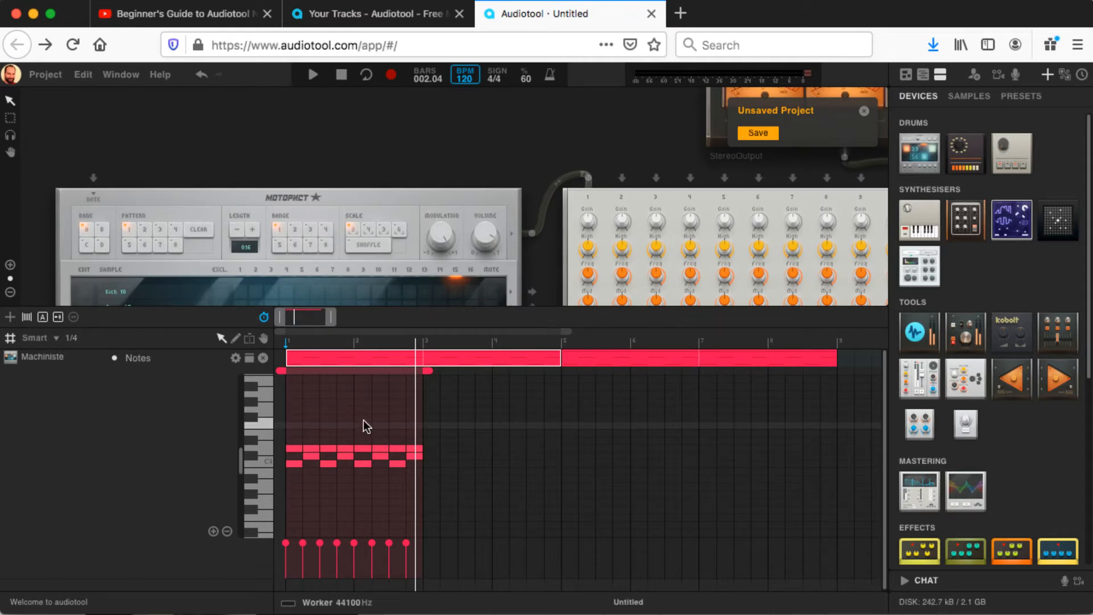
Step: Lower the tempo point at the start of bar 1 further, hide the tempo automation again, and play back the beat
left_click(259, 319)
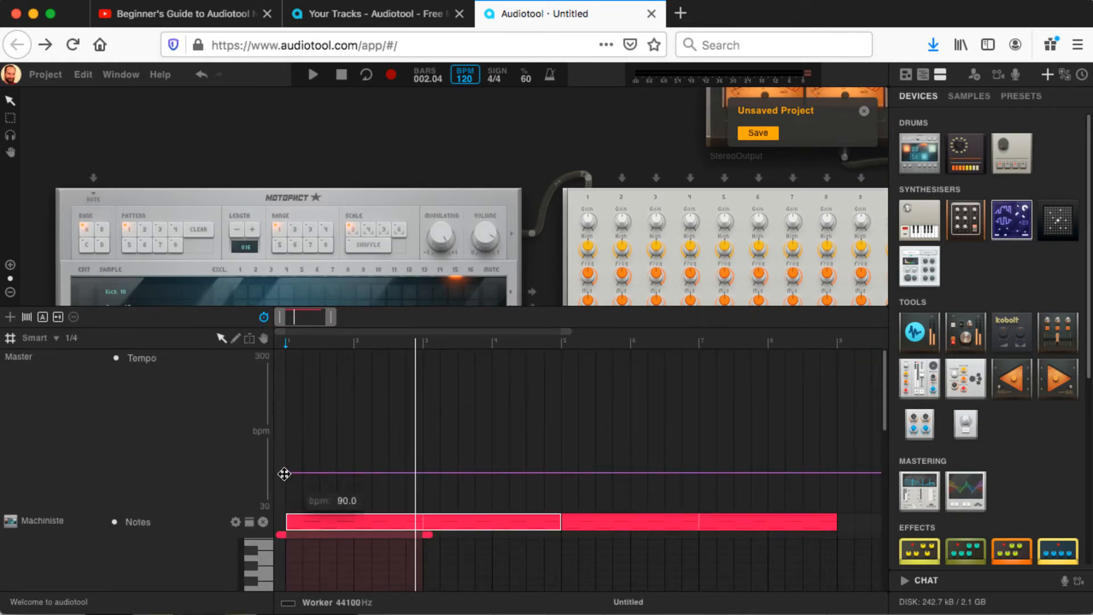
left_click_drag(284, 474, 283, 483)
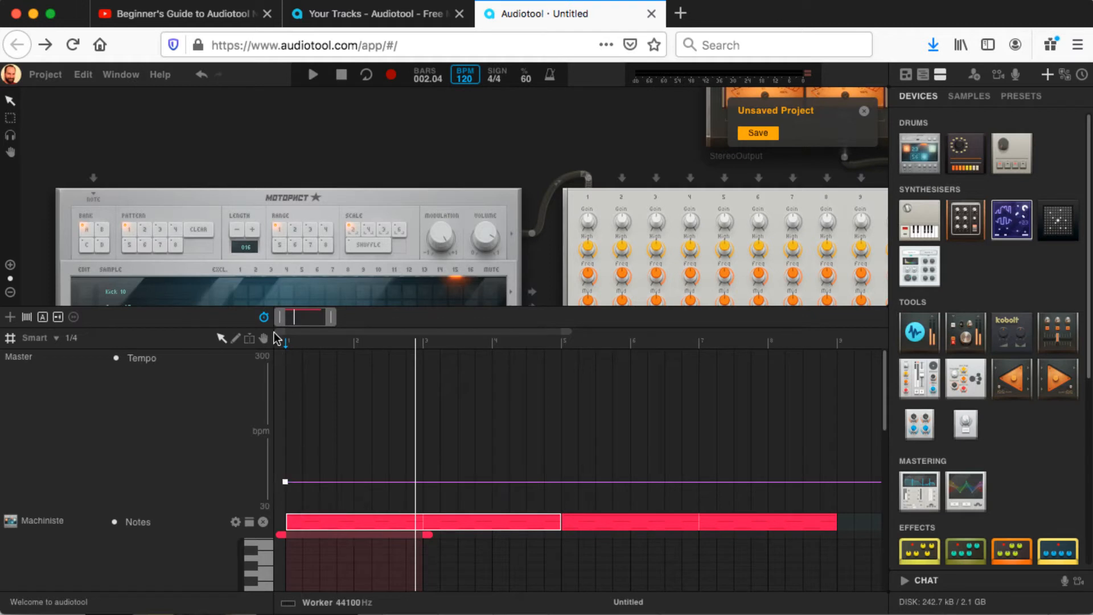
left_click(266, 316)
key("space")
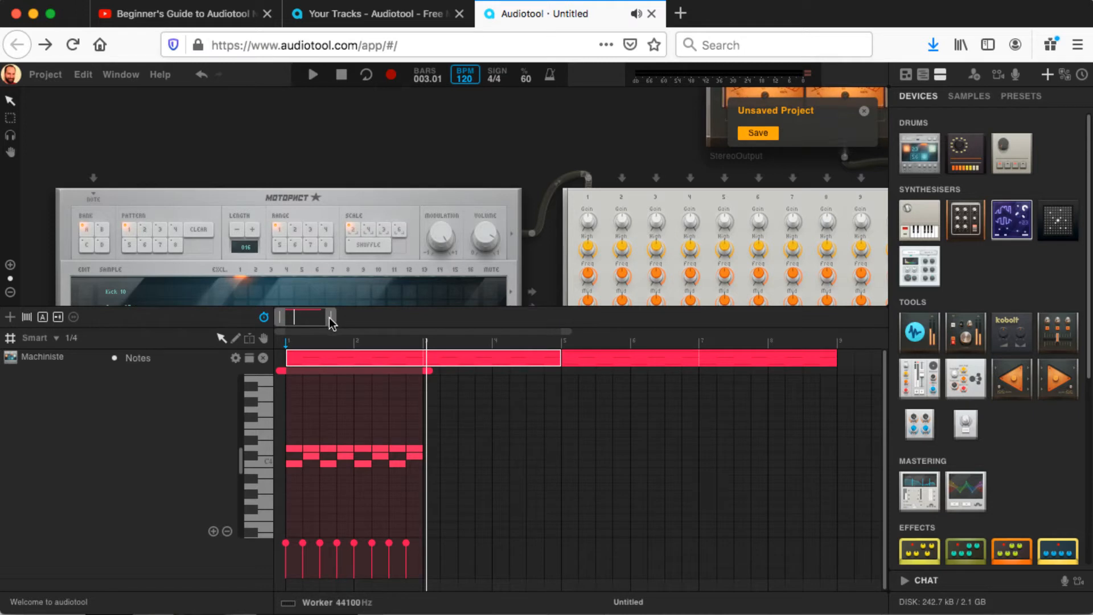
Step: Shorten all the notes in the two-bar loop together from their ends to a sixteenth note each
left_click_drag(329, 316, 300, 313)
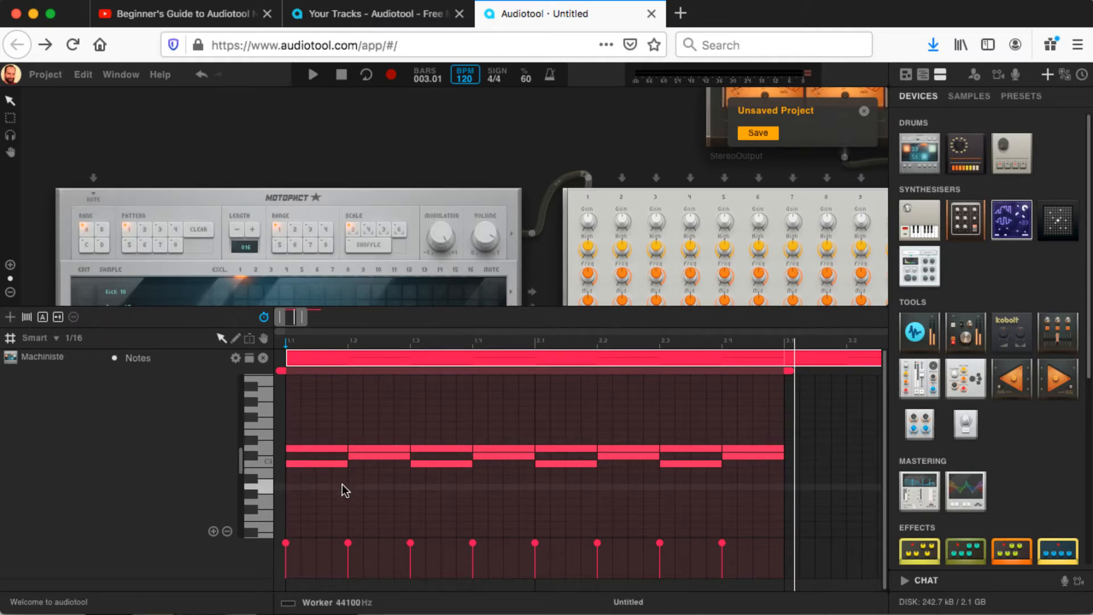
left_click_drag(299, 421, 763, 471)
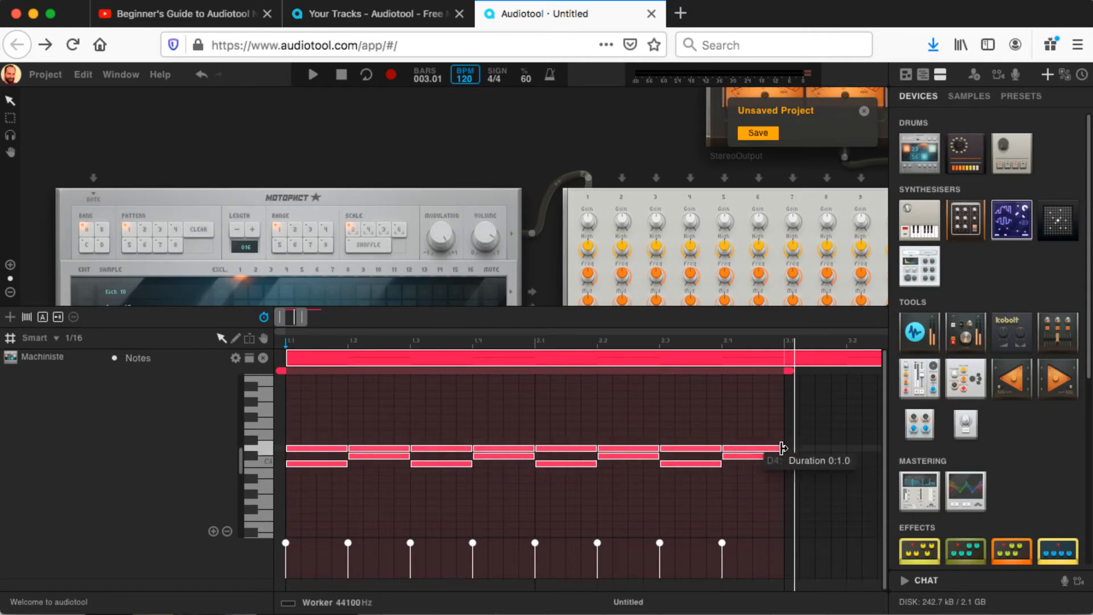
left_click_drag(781, 448, 741, 457)
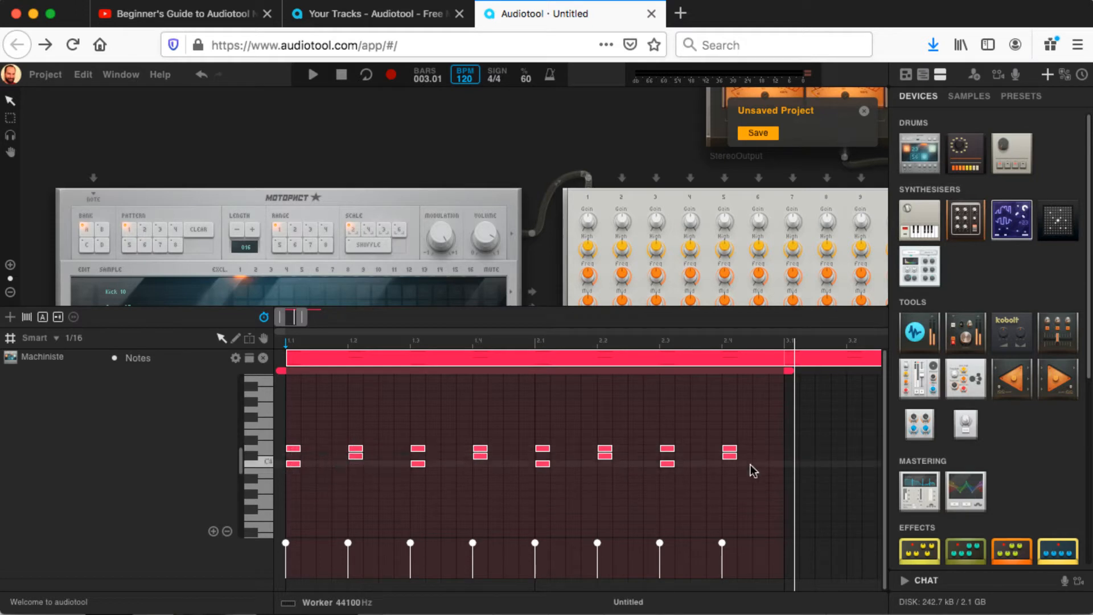
left_click(339, 441)
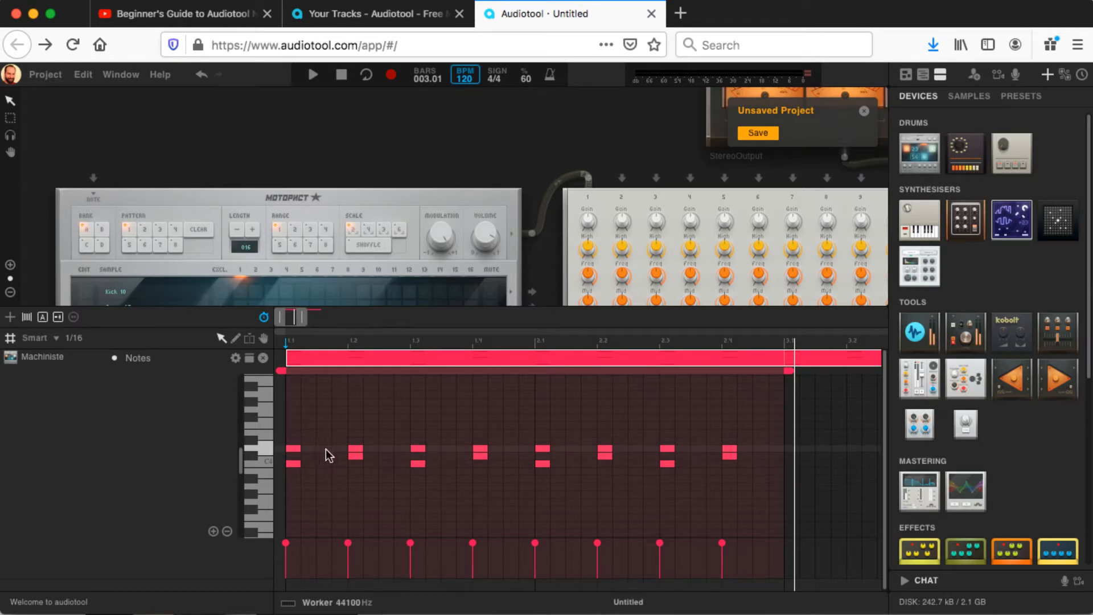
Step: Add sixteenth D4 notes halfway through beat 1 and on the second and third sixteenths of beat 2, and play back the beat
left_click(326, 448)
left_click(371, 449)
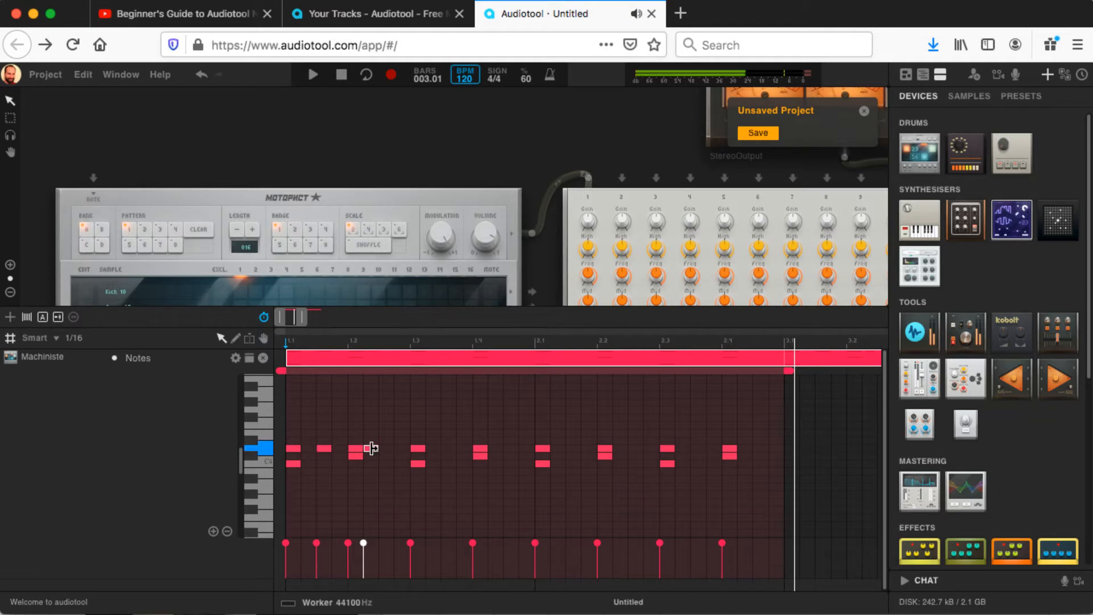
left_click(386, 449)
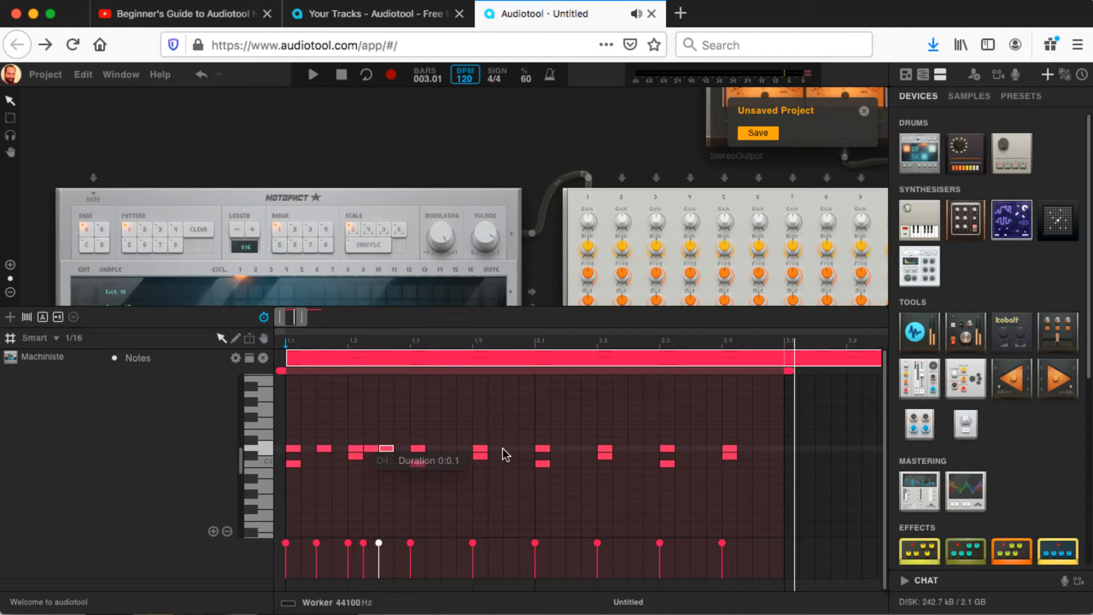
key("space")
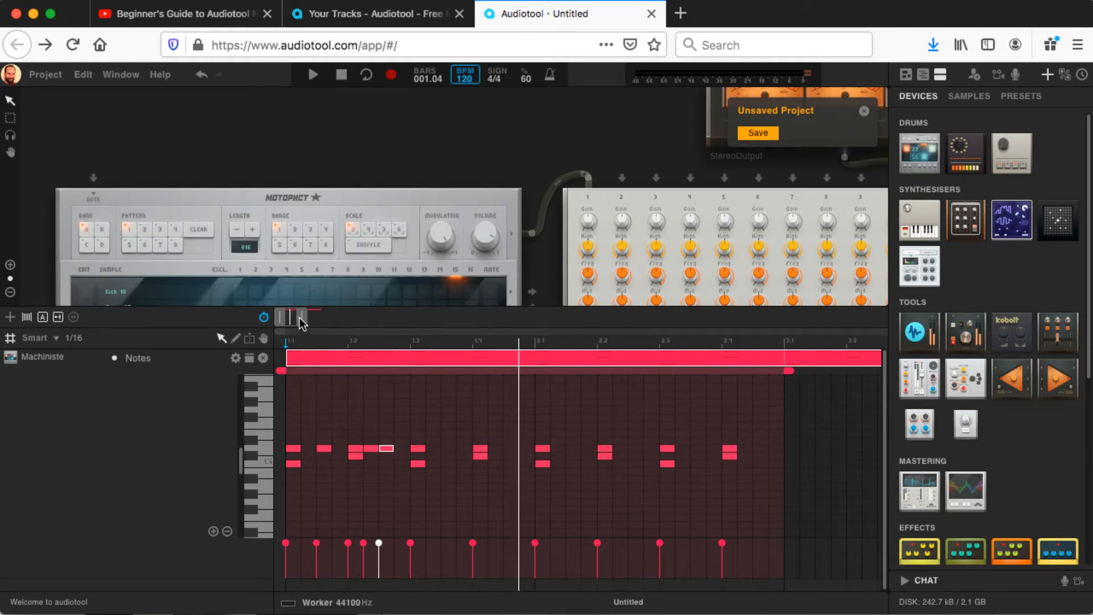
Step: On a 1/32 grid, add two consecutive 1/32 D4 notes in the last sixteenth of beat 1
left_click_drag(298, 316, 292, 317)
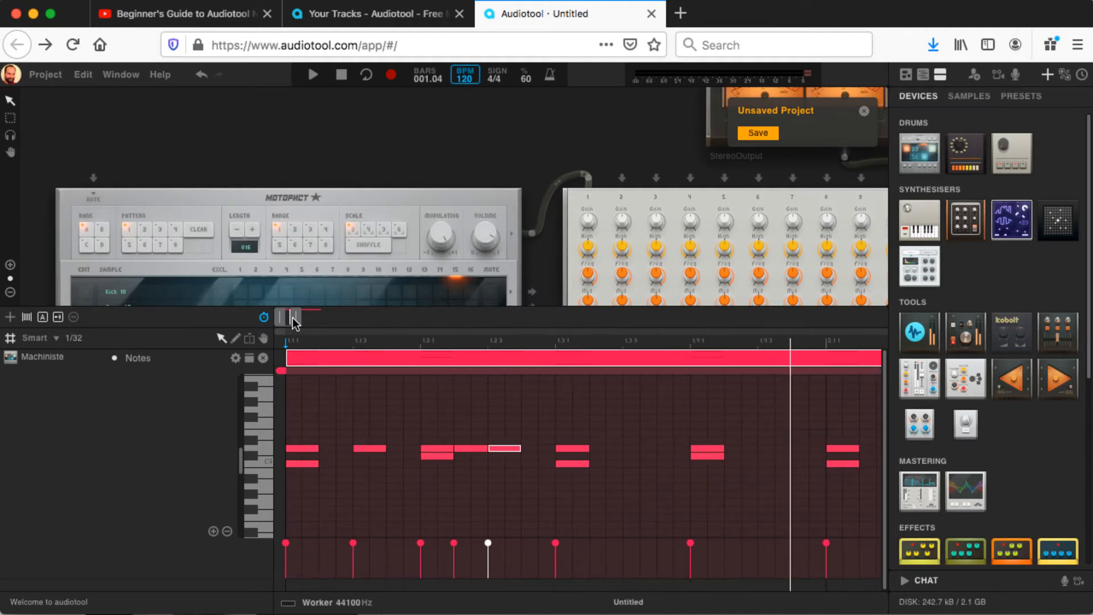
double_click(398, 448)
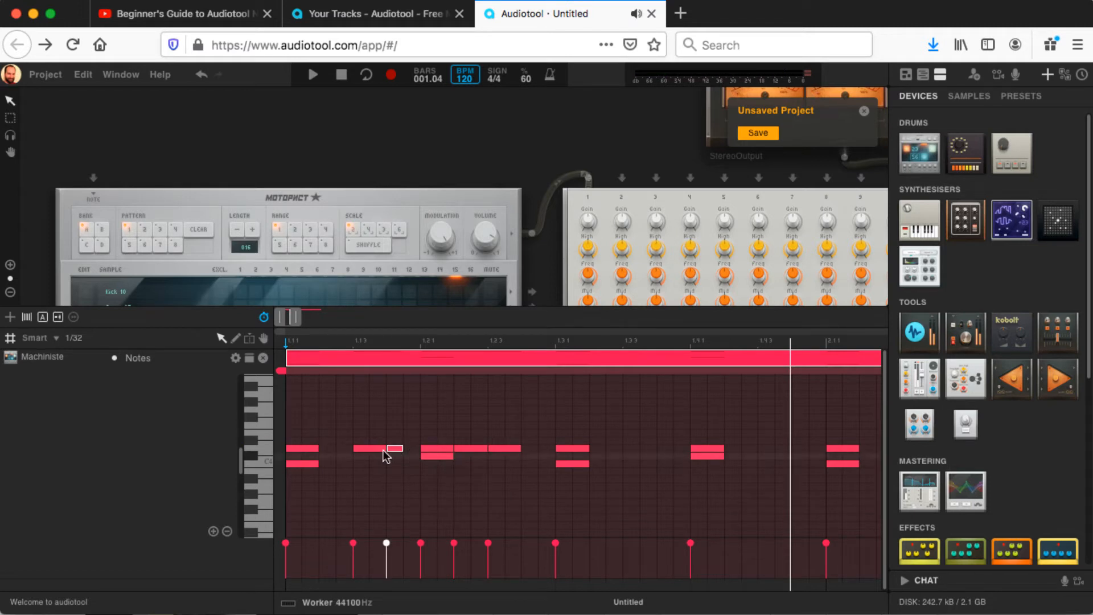
left_click(412, 452)
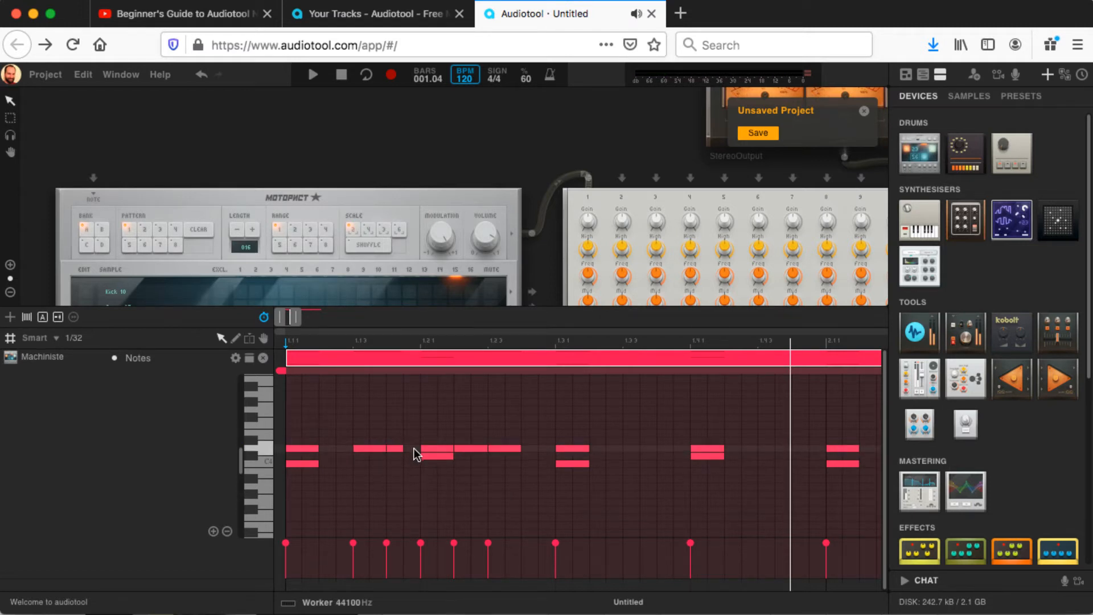
double_click(414, 449)
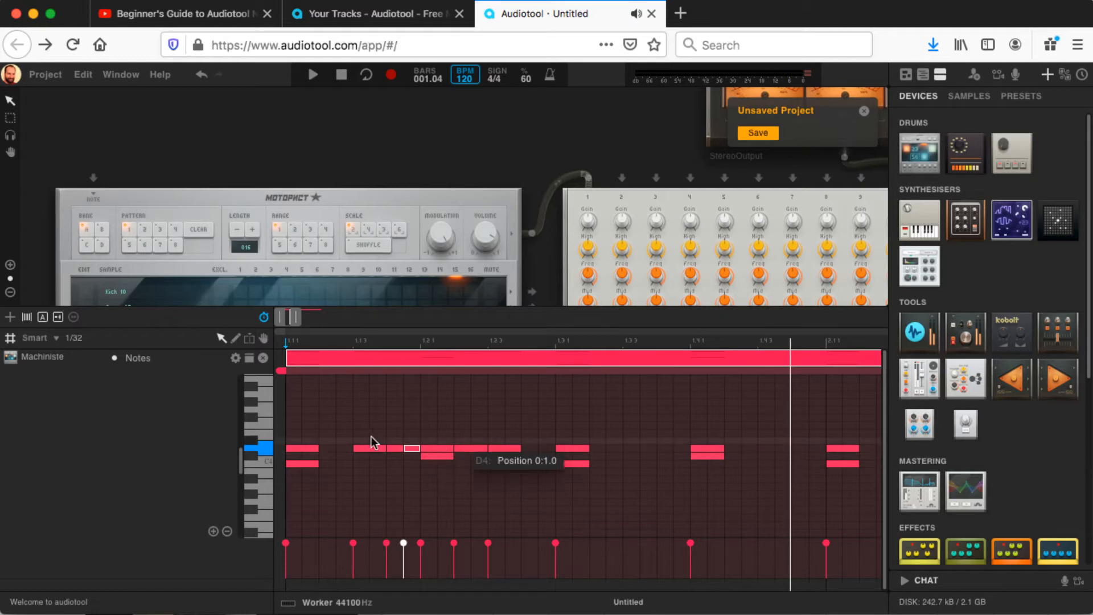
Step: Add two 1/32 D4 notes late in beat 2, shift them one 1/32 earlier by shortening the preceding note, and play back the beat
left_click(532, 448)
left_click(531, 448)
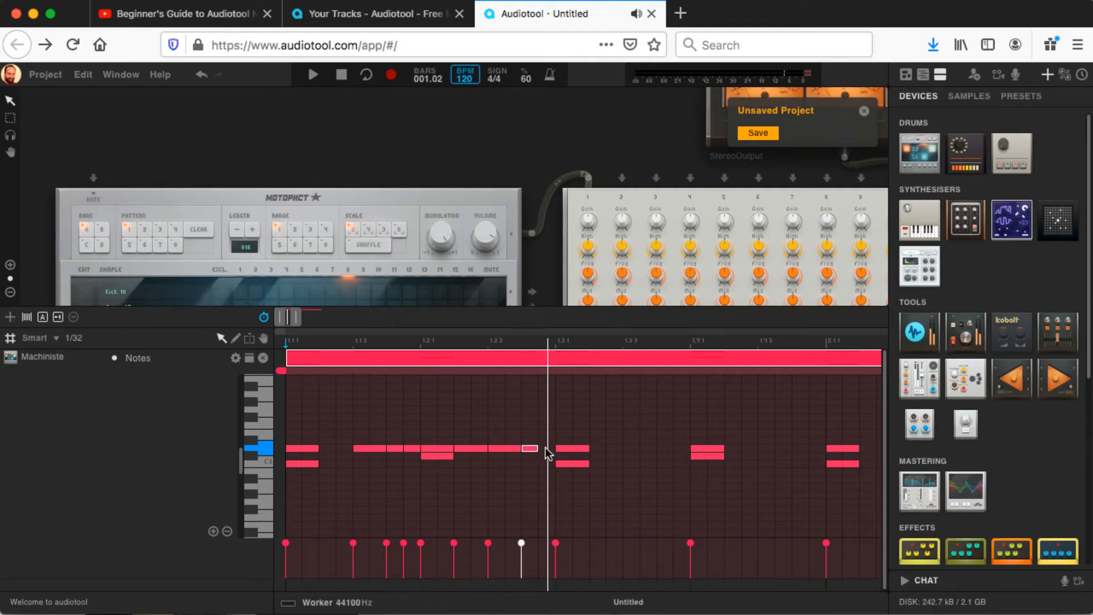
left_click(546, 449)
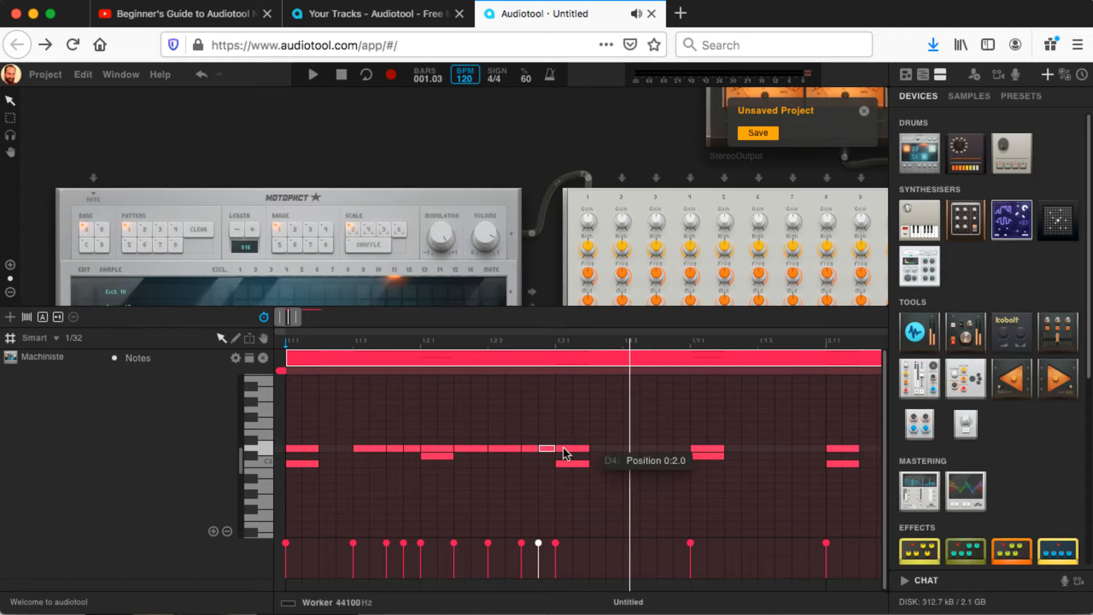
mouse_move(511, 448)
left_mouse_down()
mouse_move(500, 446)
mouse_move(545, 456)
mouse_move(530, 447)
left_mouse_up()
key("space")
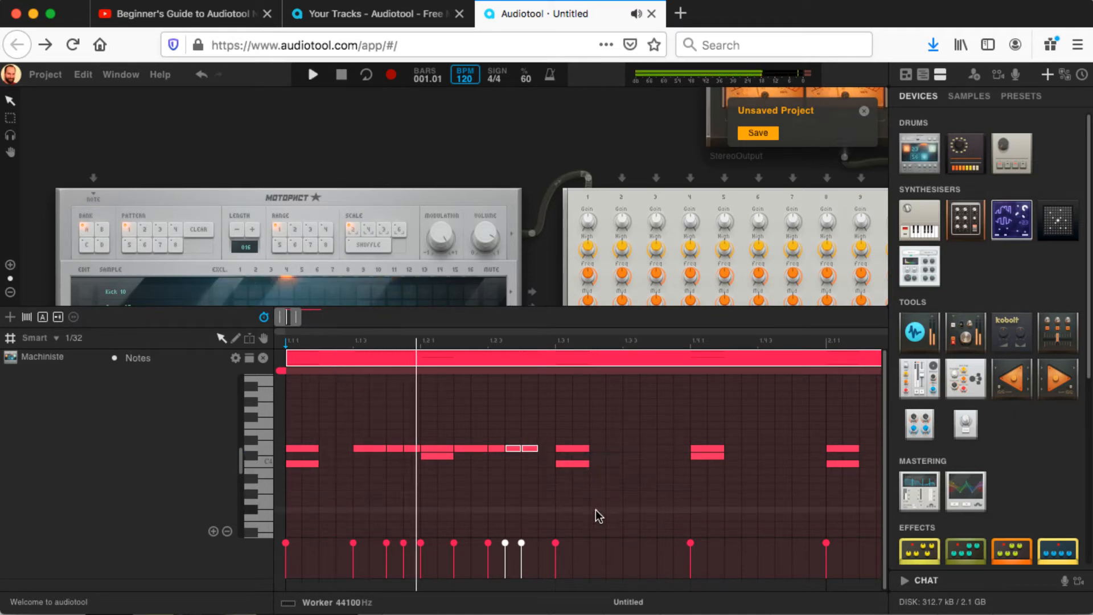
key("space")
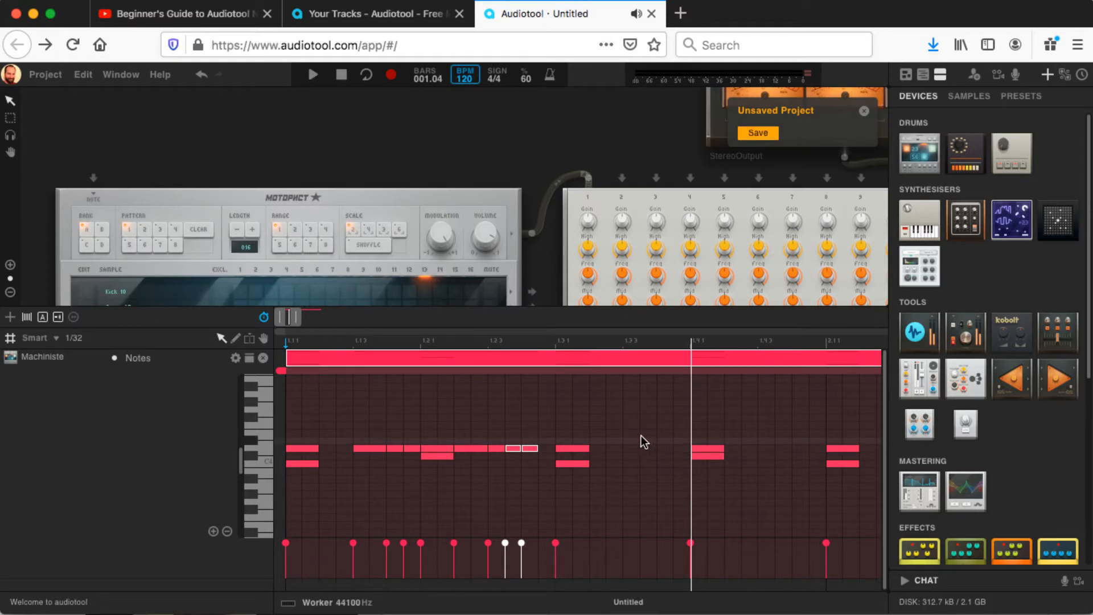
Step: Replace the D4 note on beat 4 of bar 1 with a copy of the beat 1–2 D4 run ending at bar 2, and play it back
left_click(699, 450)
key("Delete")
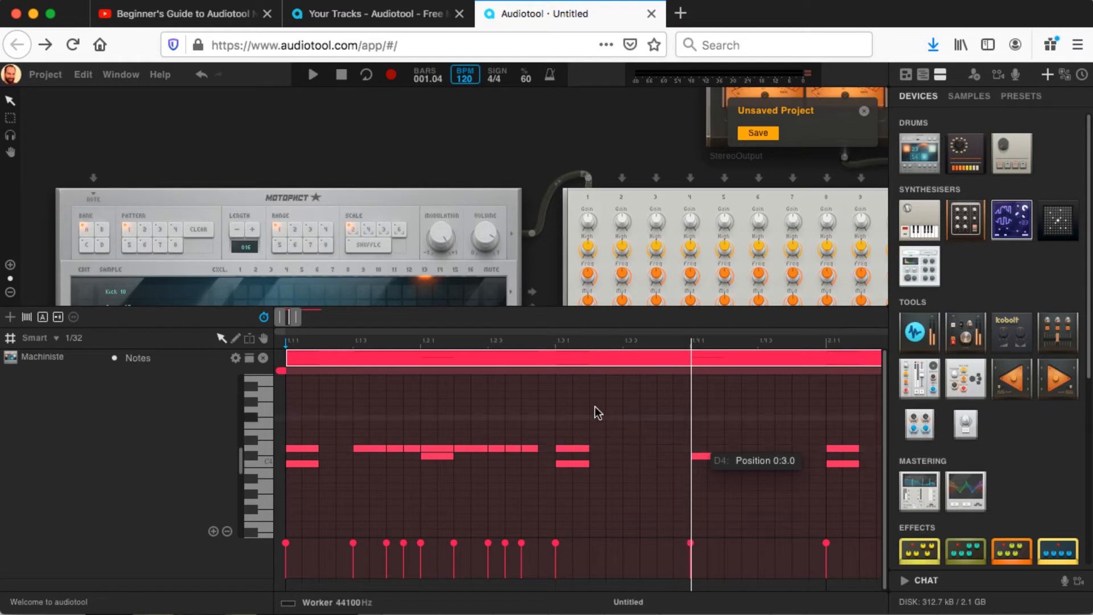
left_click_drag(528, 435, 367, 451)
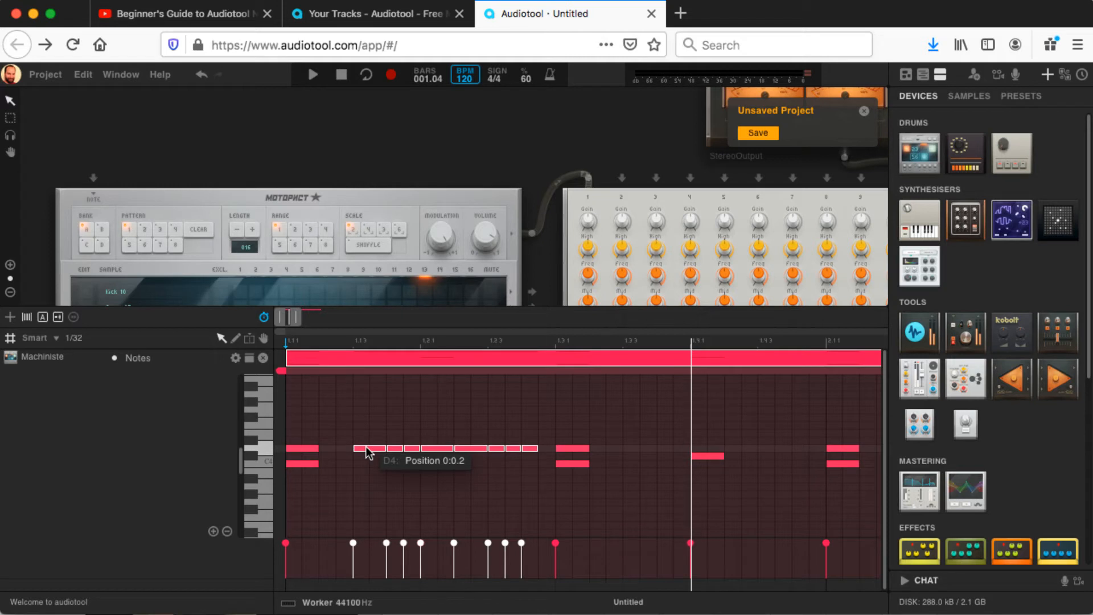
left_click_drag(367, 451, 649, 447)
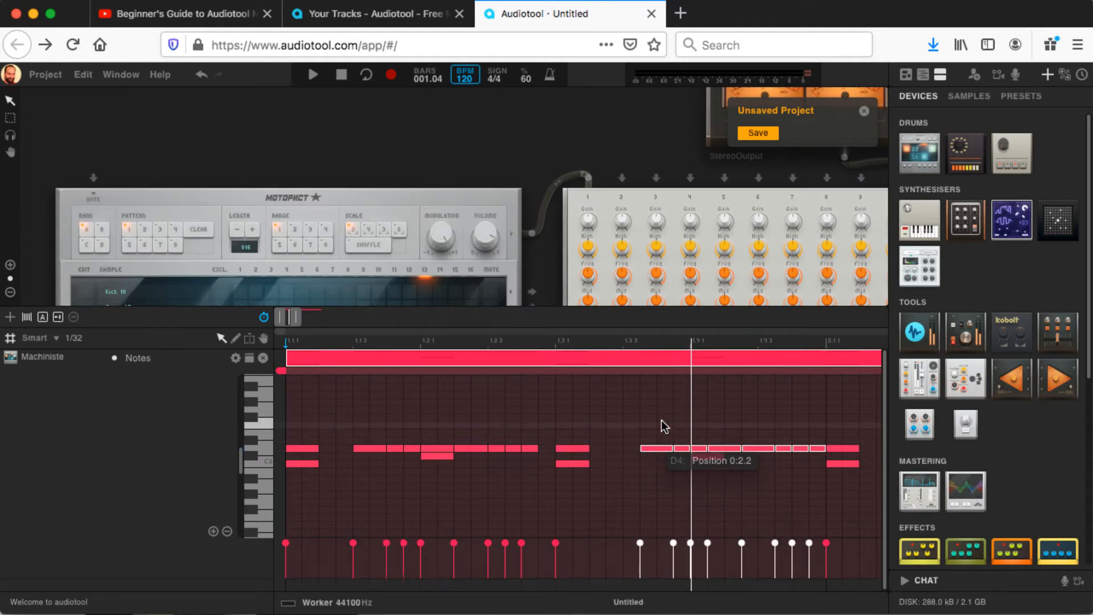
left_click(643, 434)
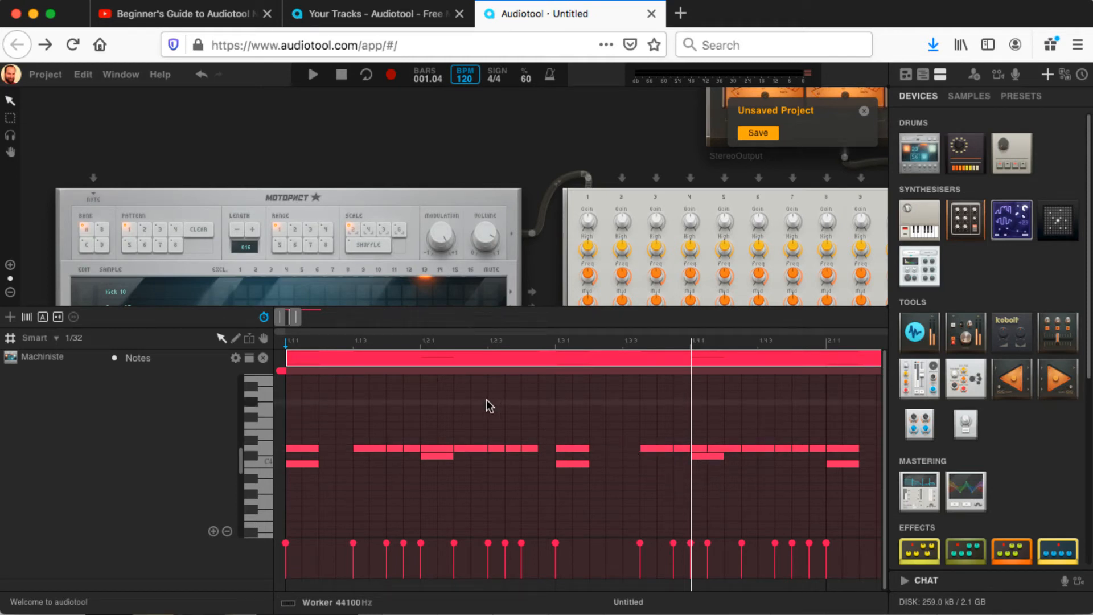
key("space")
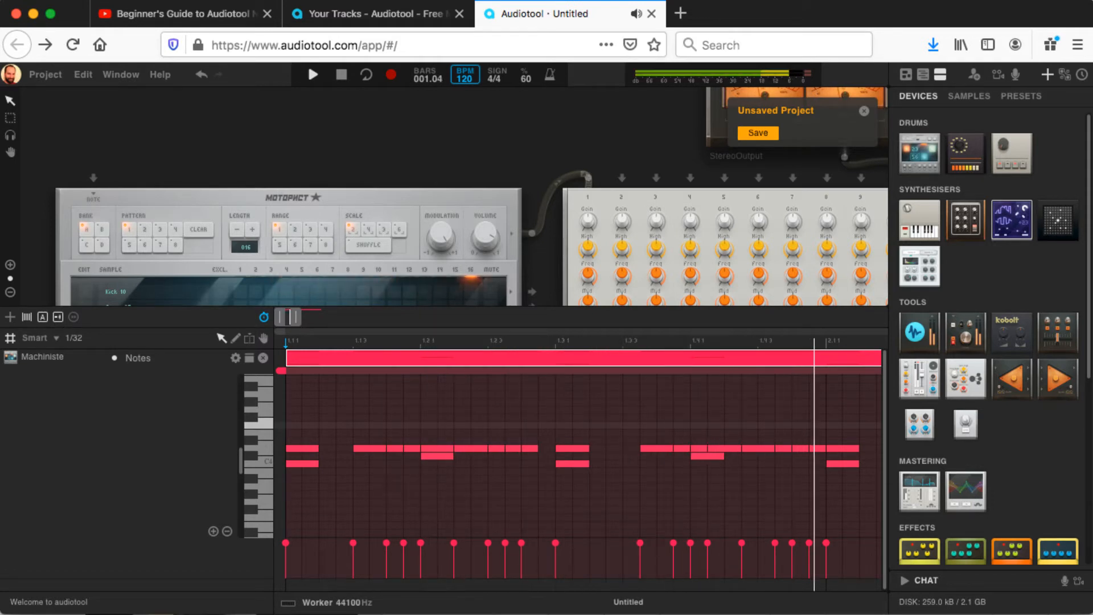
key("space")
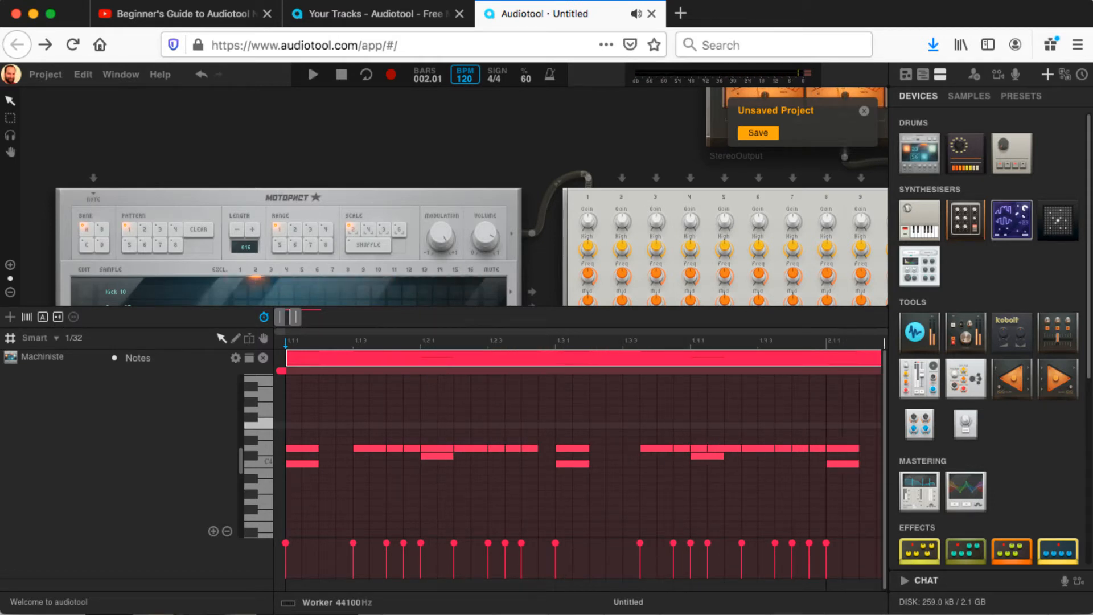
Step: Move the copied run's first D4 note to mid-beat 3, and shorten its beat 4 sixteenth to 1/32 with the following note shifted earlier against it
left_click(650, 450)
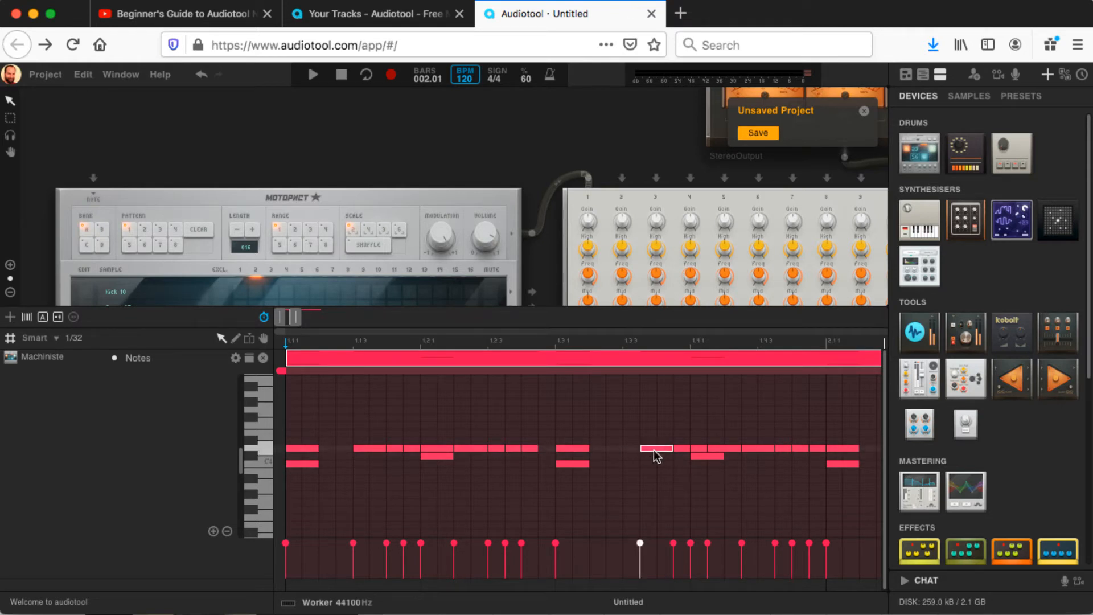
left_click_drag(653, 450, 639, 449)
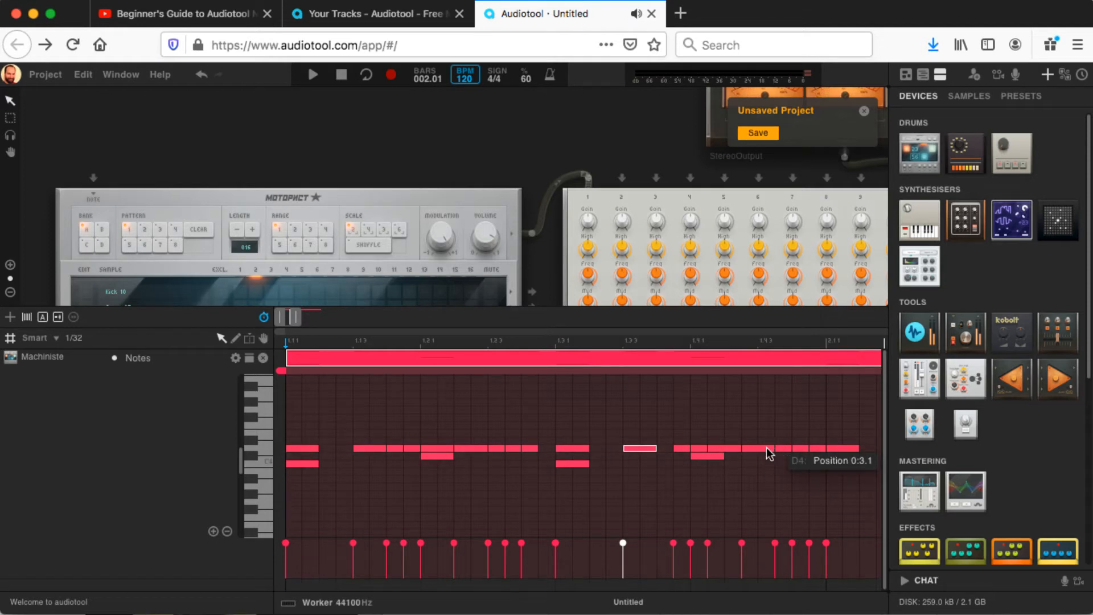
left_click_drag(768, 450, 768, 448)
left_click(784, 452)
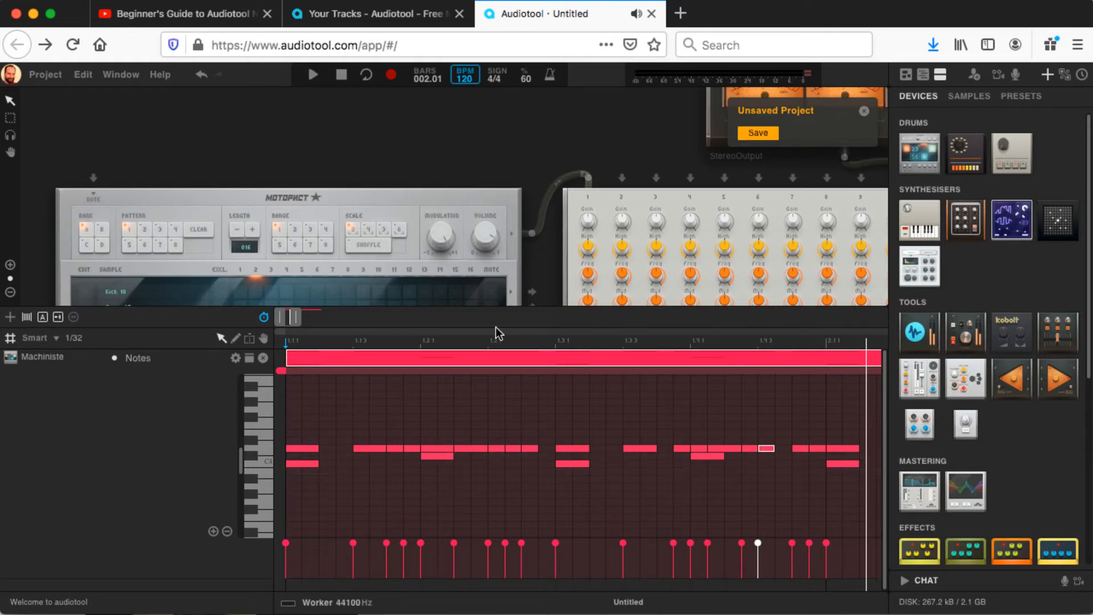
left_click_drag(296, 321, 305, 320)
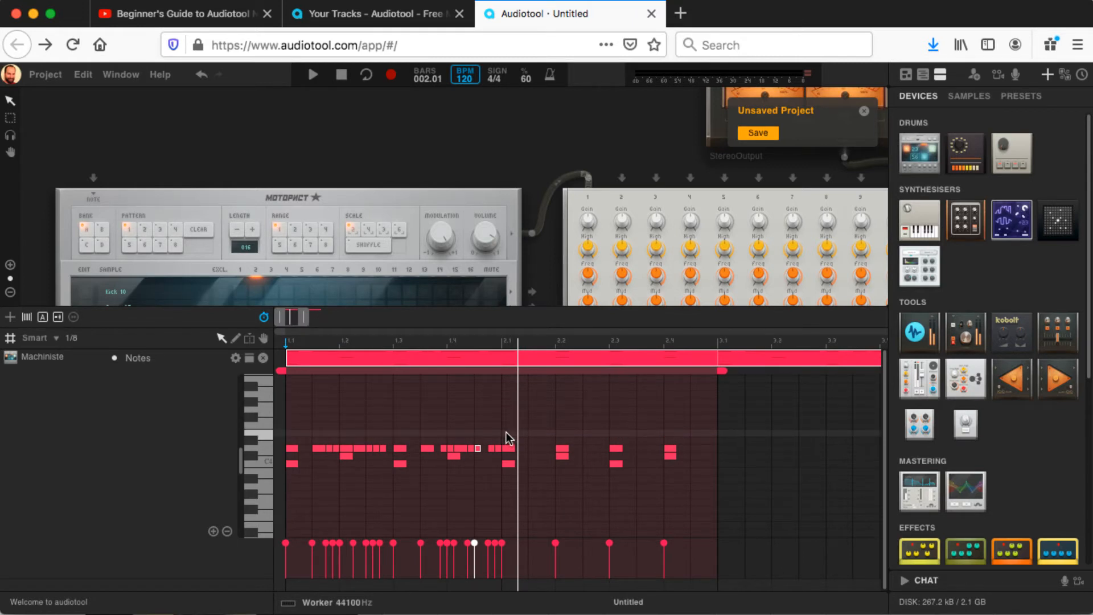
Step: Replace bar 2's D4 notes with a copy of the complete D4 pattern from bar 1, and play back the beat
left_click_drag(508, 432, 702, 454)
key("Delete")
left_click_drag(511, 429, 288, 450)
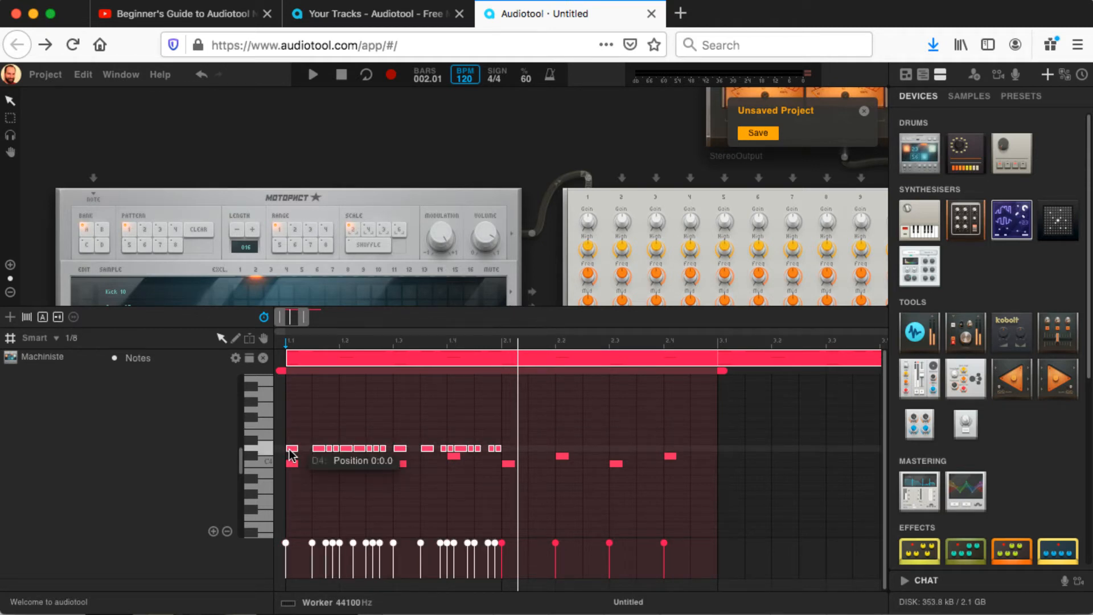
left_click_drag(291, 453, 514, 443)
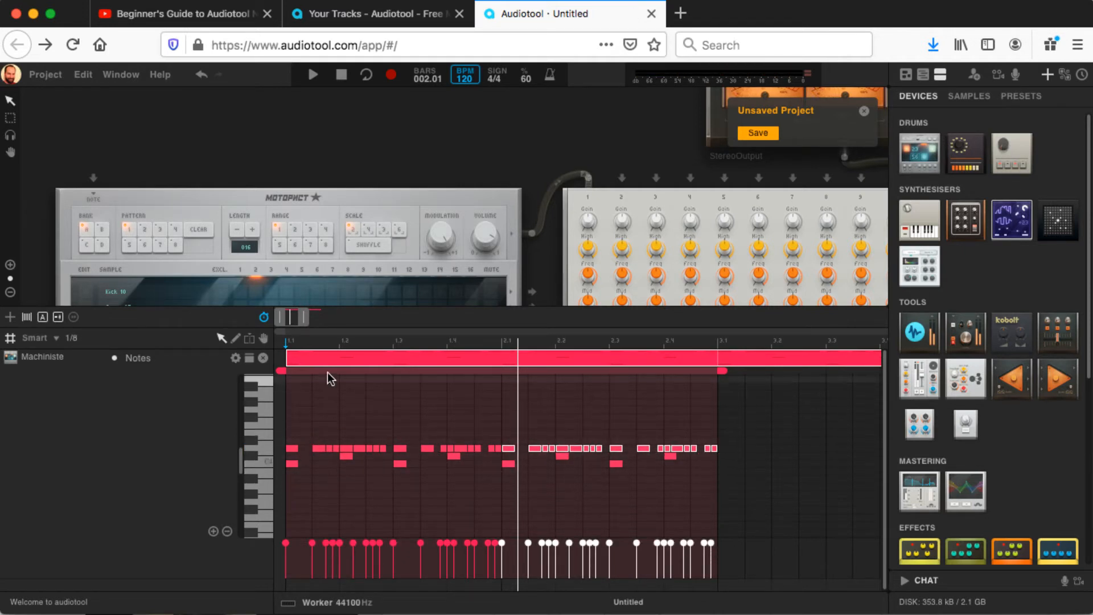
key("space")
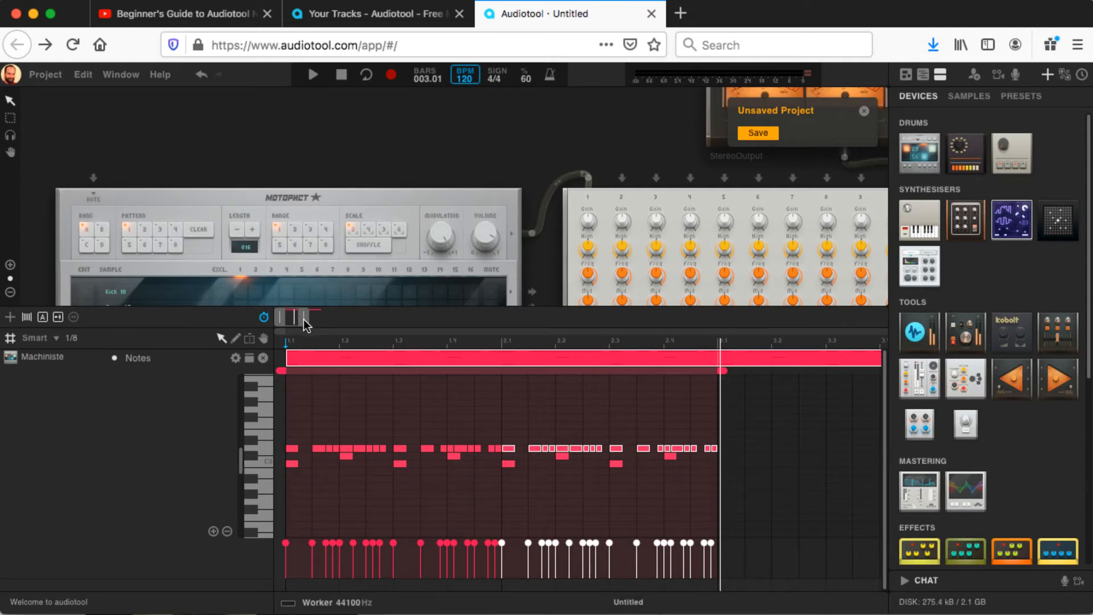
Step: Add 1/32 C4 notes on the last sixteenth of beat 2 and the third sixteenth of beat 3 in bar 1, playing each back
left_click_drag(303, 318, 295, 319)
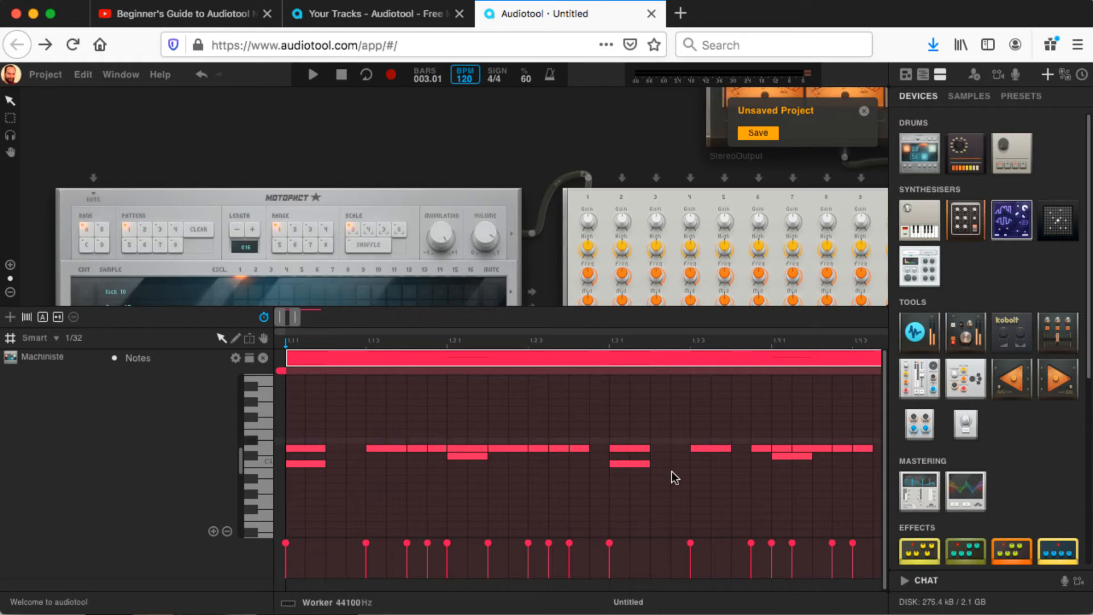
left_click(577, 463)
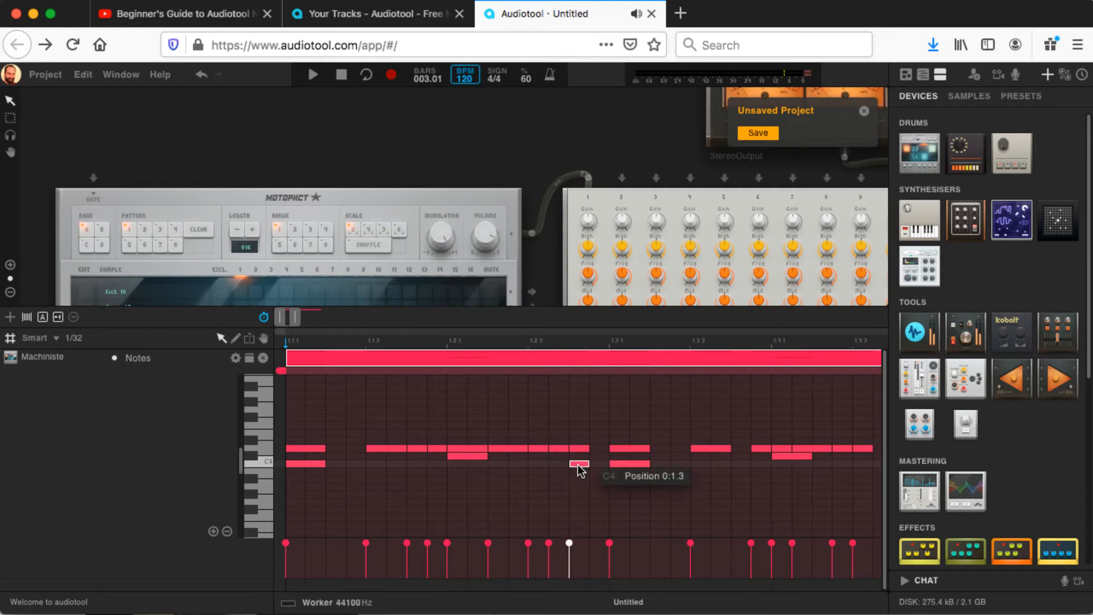
key("space")
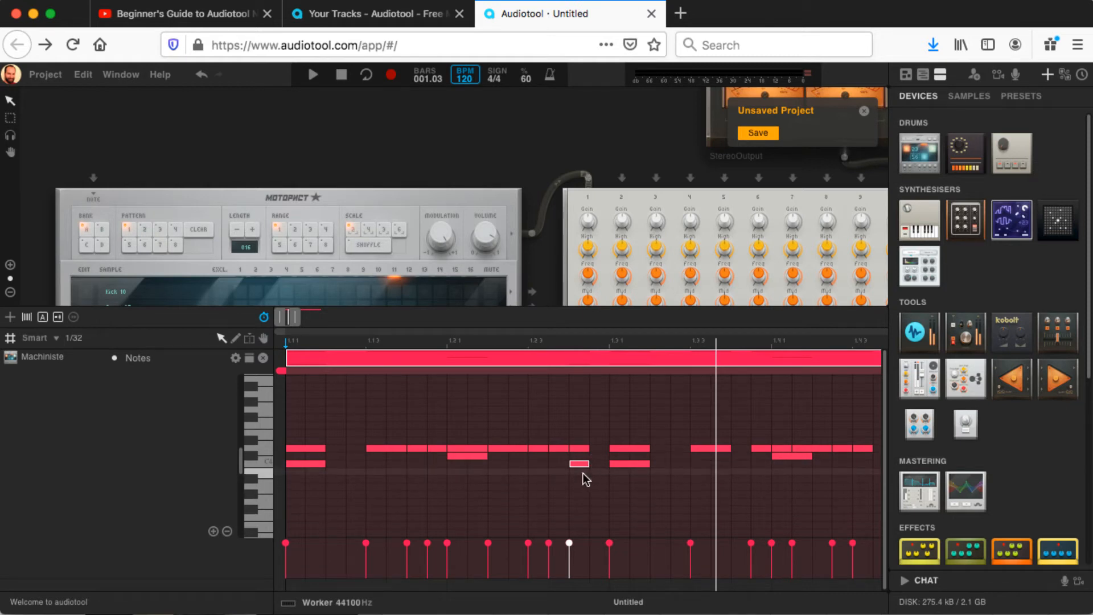
left_click(701, 462)
key("space")
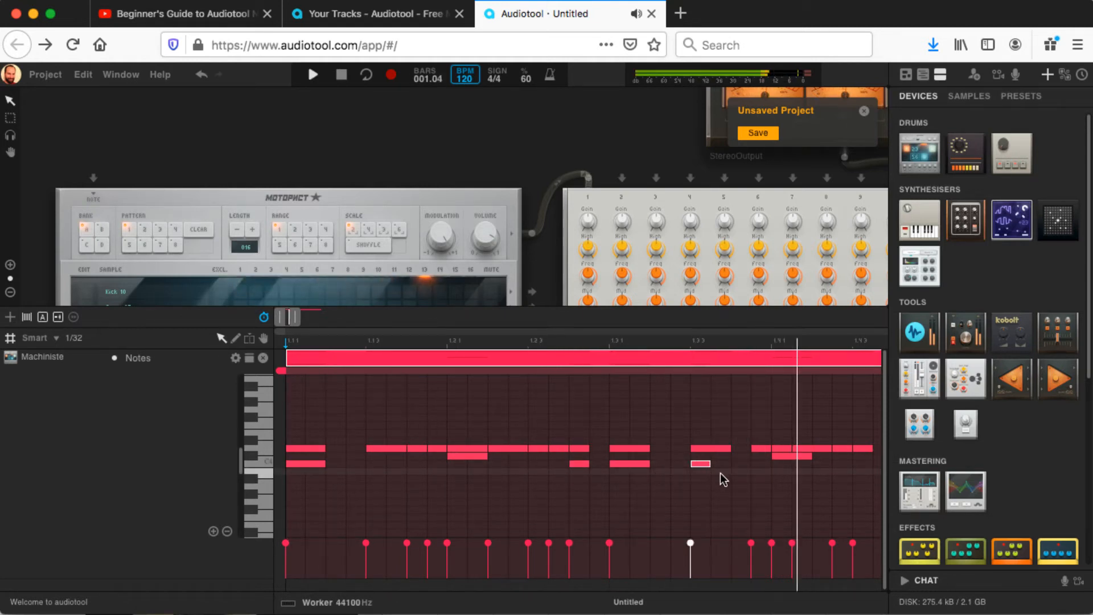
key("space")
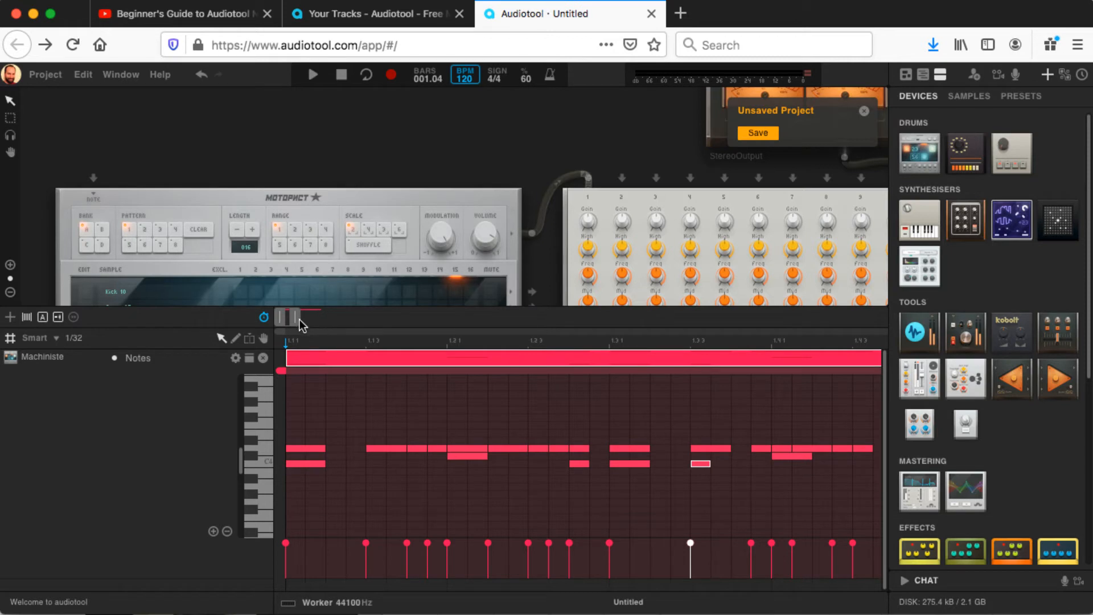
Step: Add C4 sixteenths on the second and third sixteenths of bar 2 plus a 1/32 C4 right before bar 2, and play it back
left_click_drag(298, 319, 306, 320)
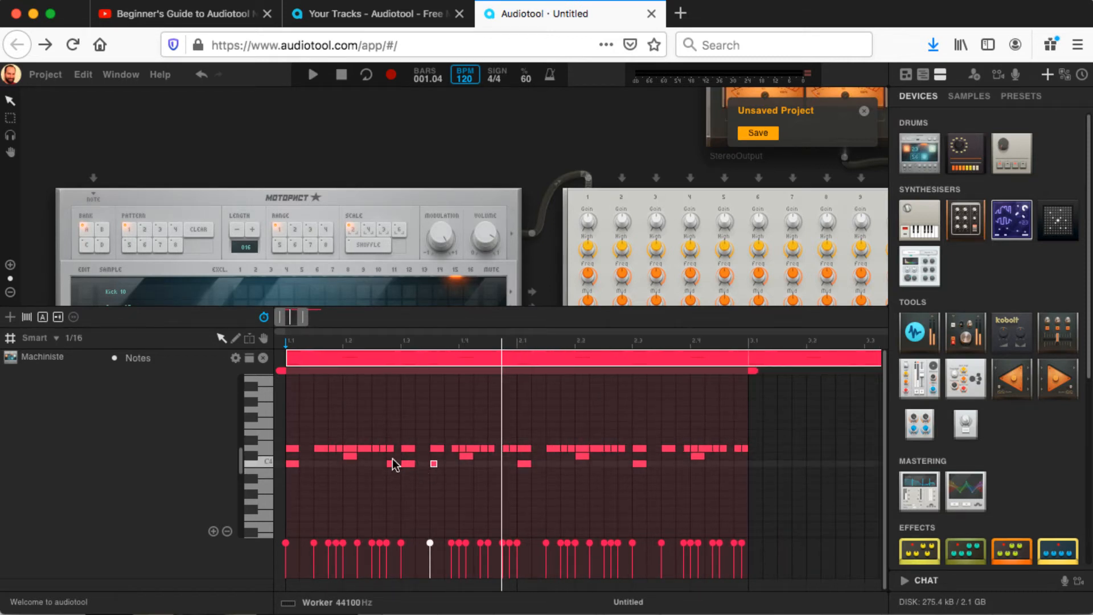
left_click(537, 466)
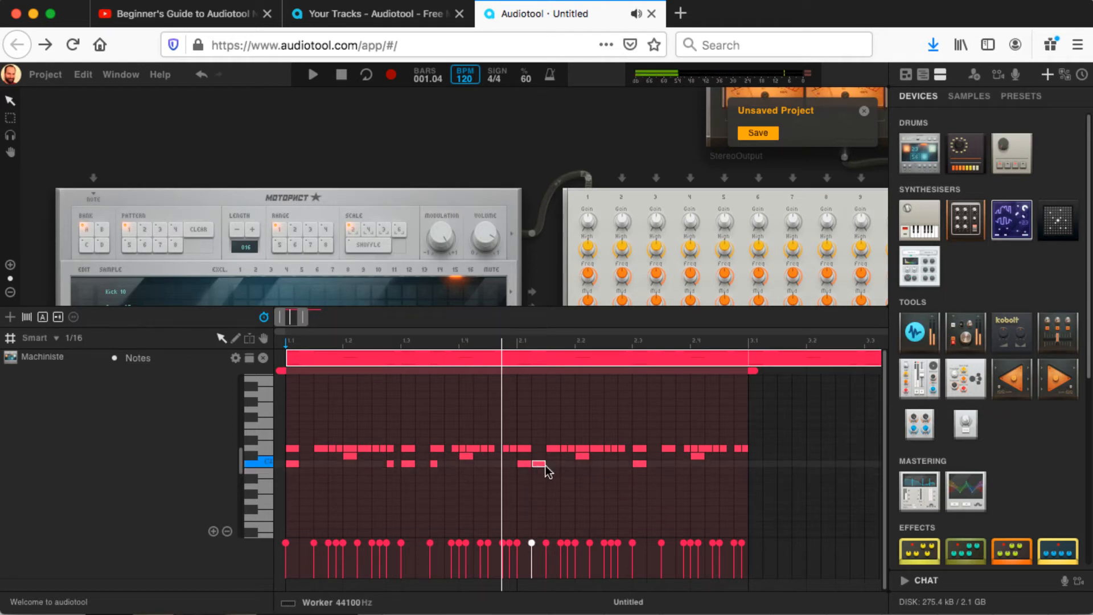
left_click(552, 464)
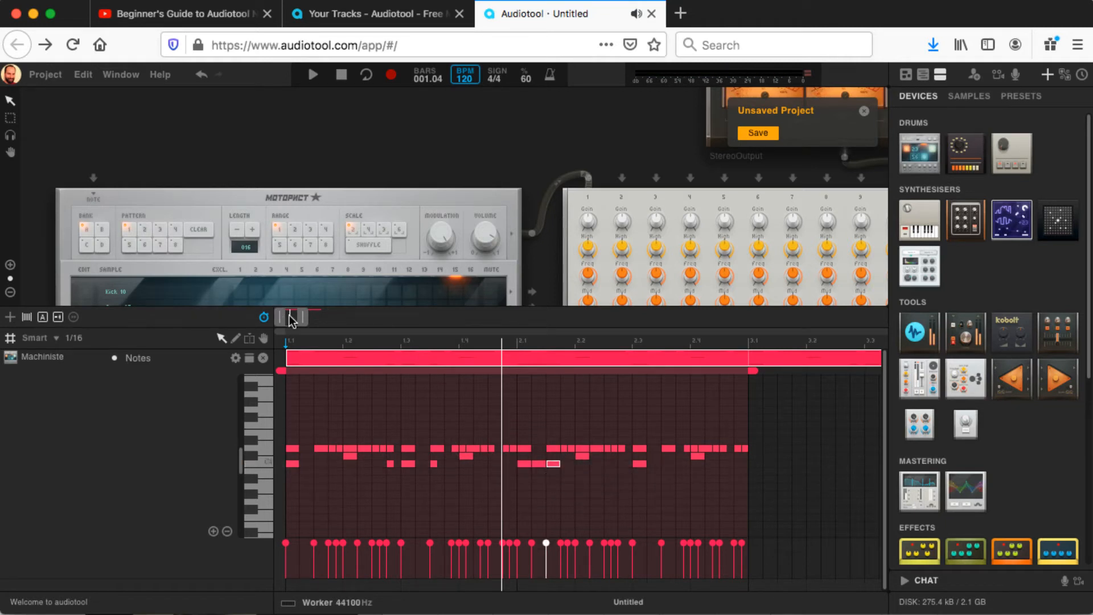
left_click_drag(305, 316, 300, 318)
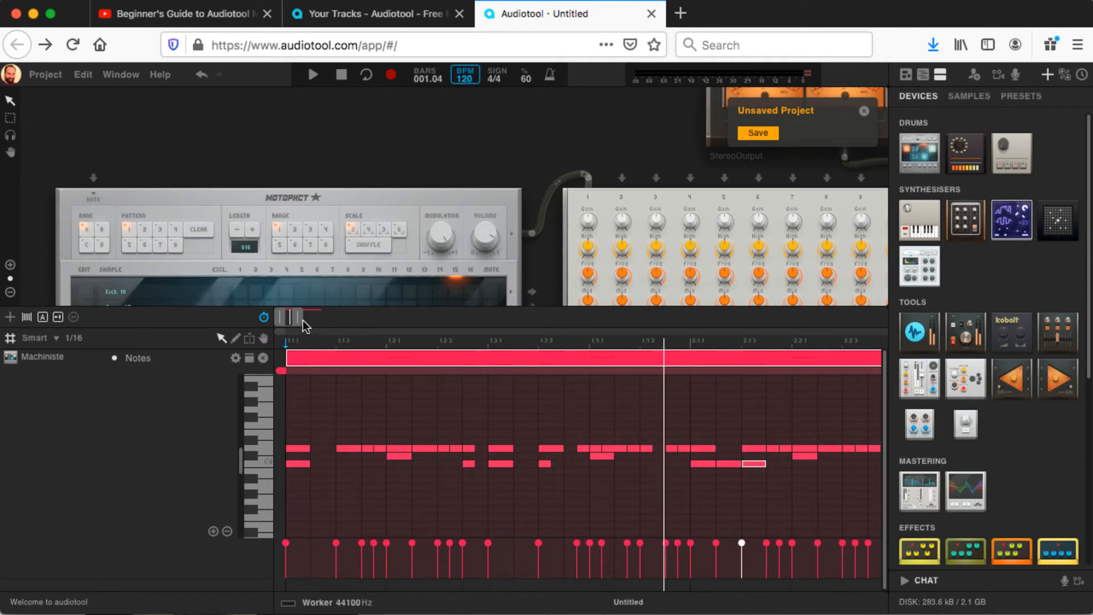
left_click_drag(299, 321, 297, 322)
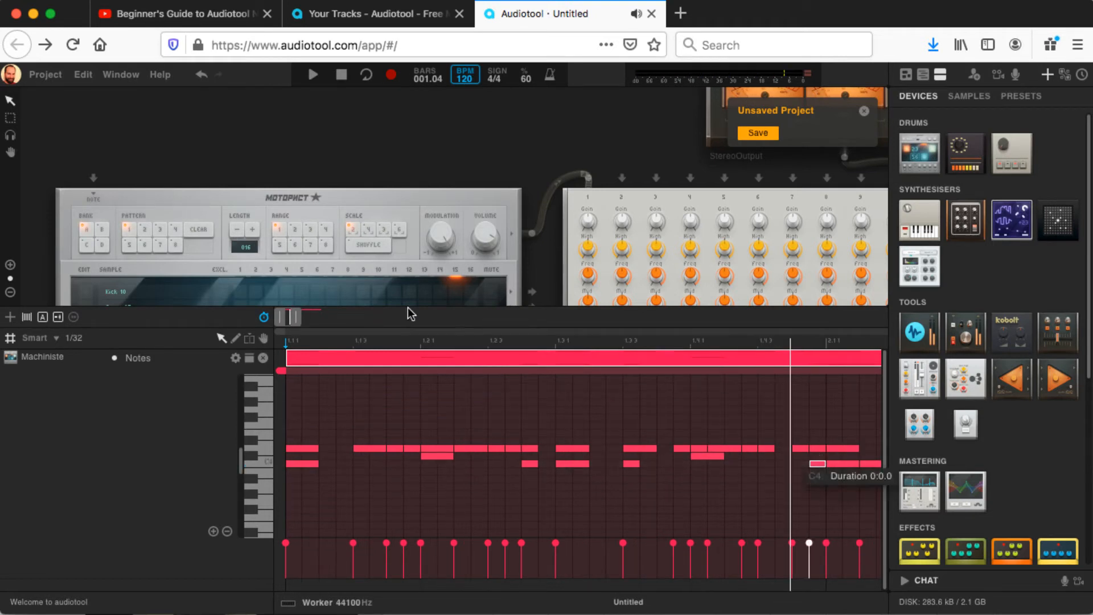
left_click_drag(299, 319, 303, 323)
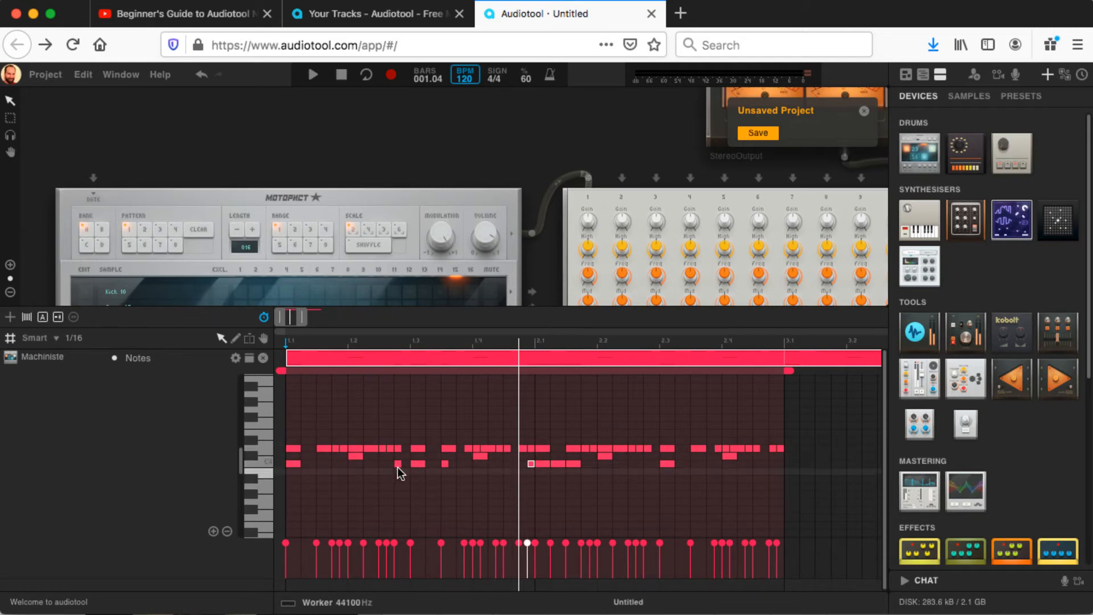
key("space")
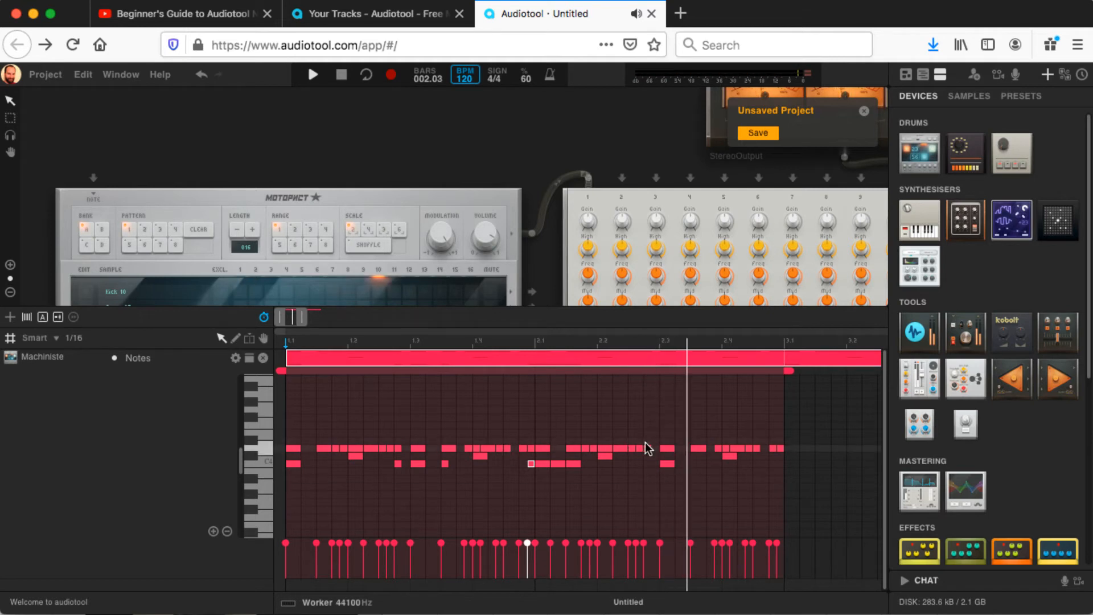
Step: Add C4 sixteenths on the last sixteenth of beat 3 and the second sixteenth of beat 4 in bar 2, and play it back
left_click(713, 463)
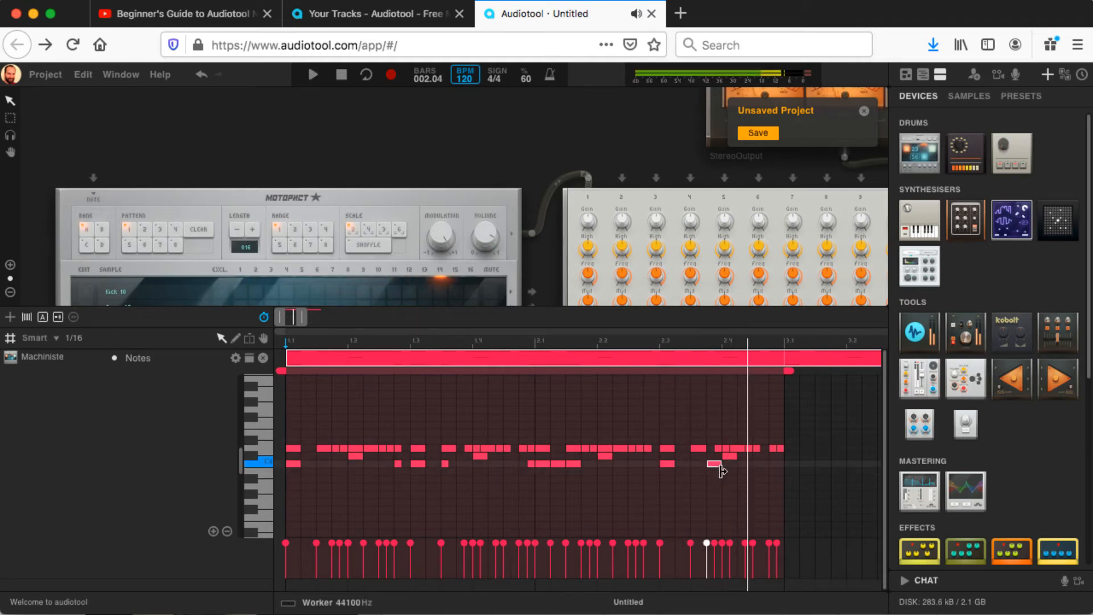
left_click_drag(720, 465, 717, 462)
left_click(743, 463)
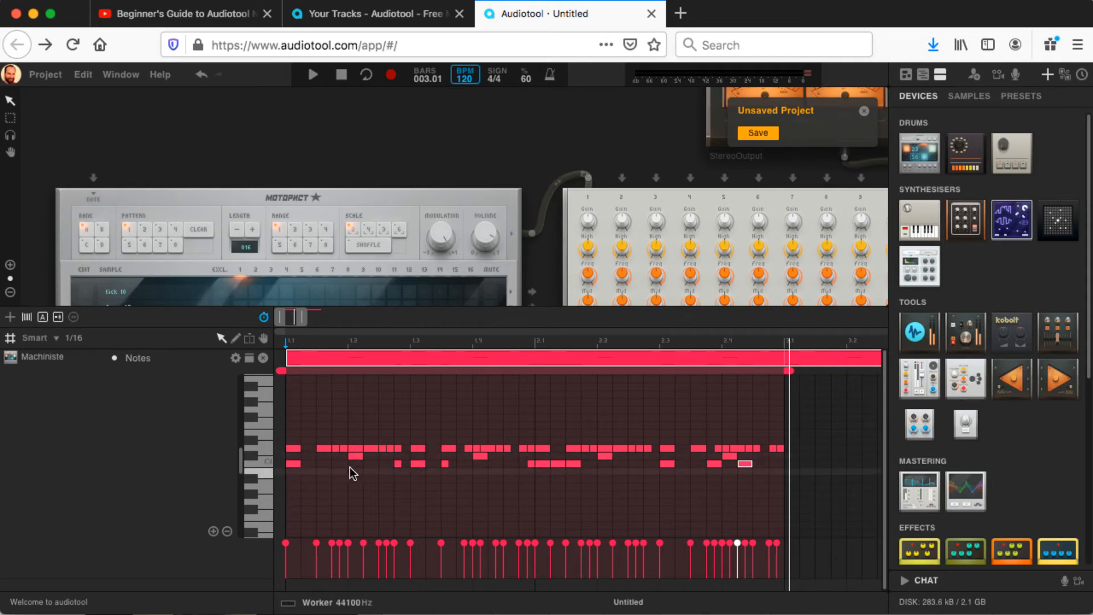
key("space")
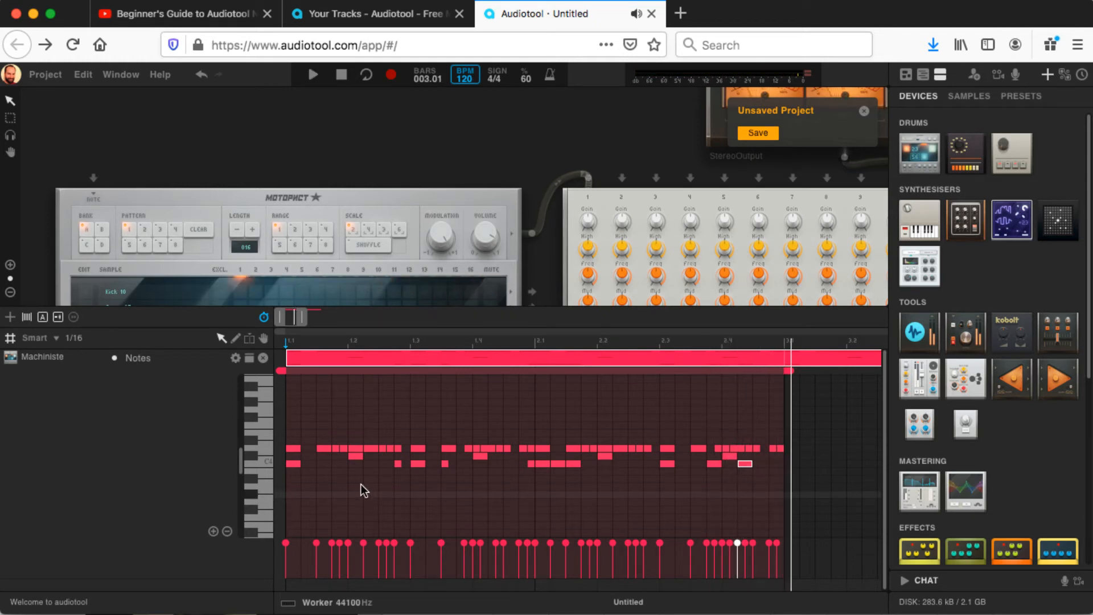
Step: Fill the second sixteenth of beat 3 in bar 1 with a roll of four 1/64 C#4 notes, and play it back
left_click(432, 456)
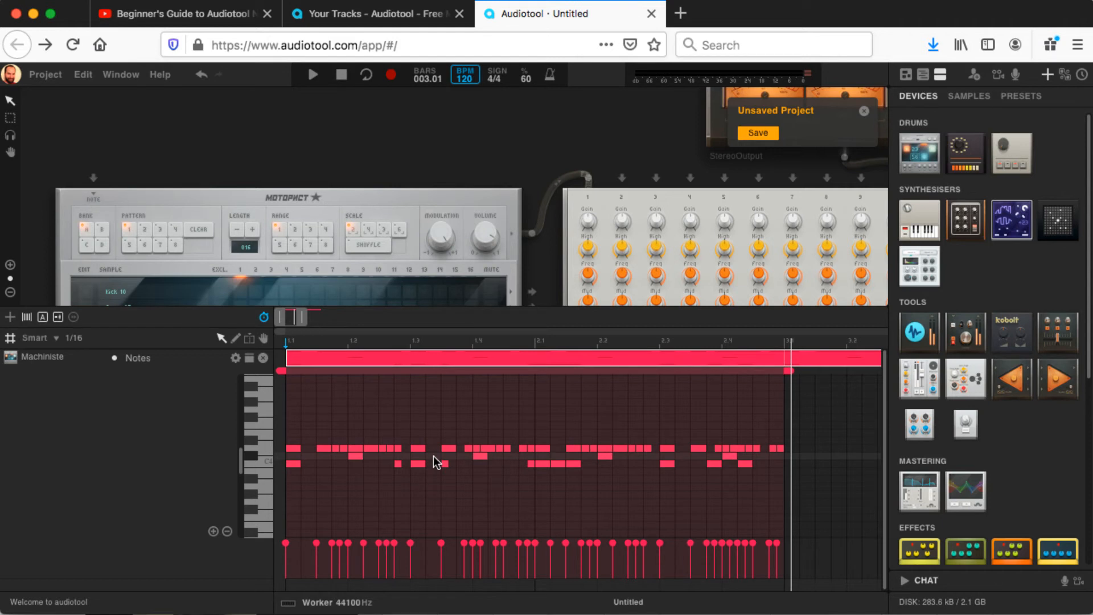
left_click(432, 456)
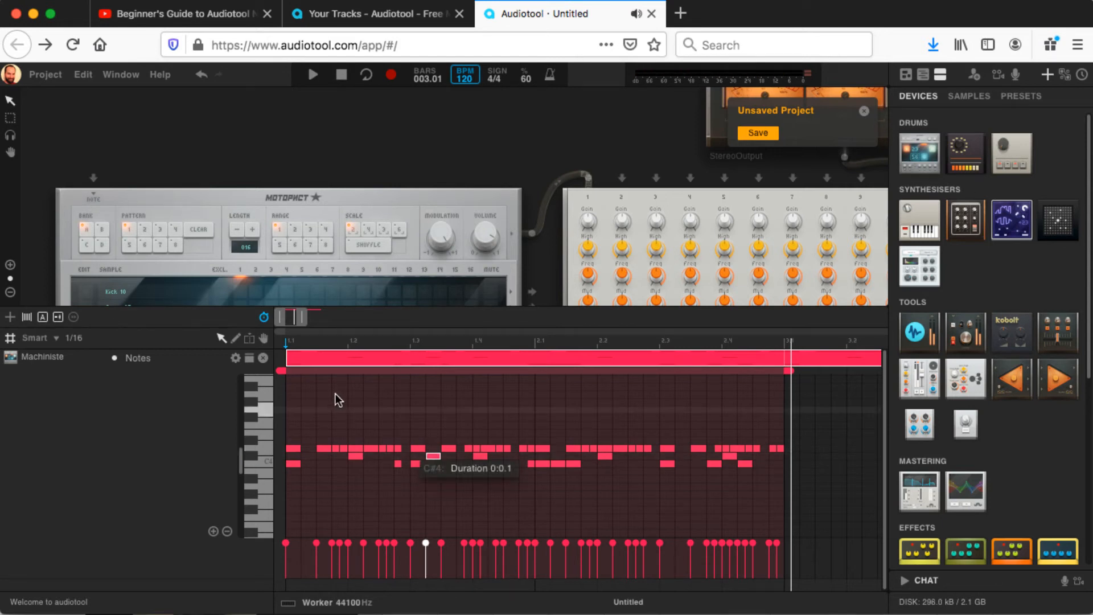
left_click_drag(303, 318, 295, 320)
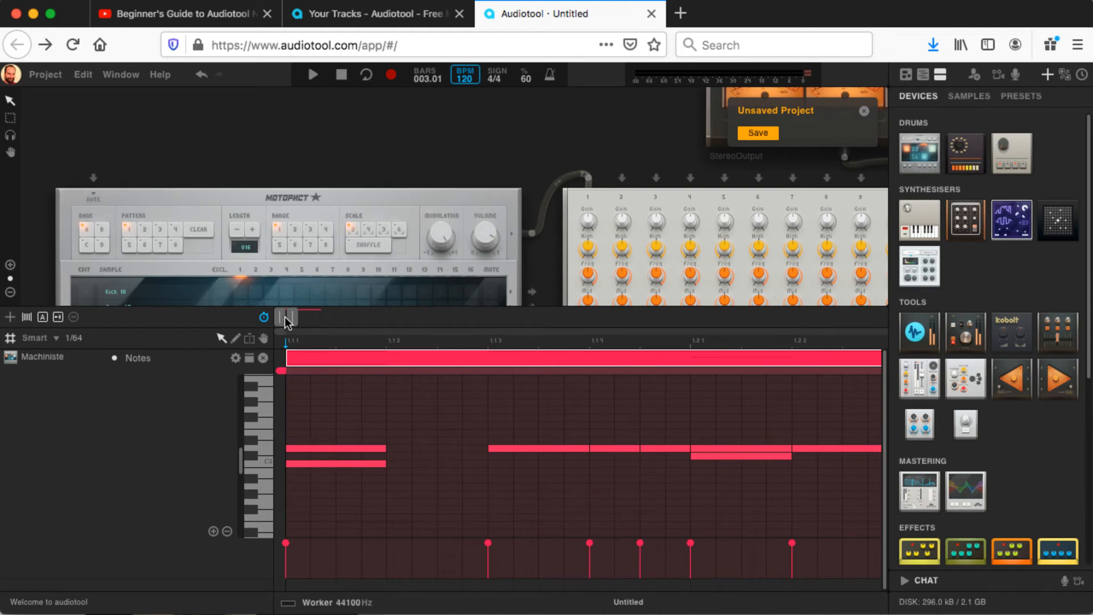
left_click_drag(284, 317, 284, 316)
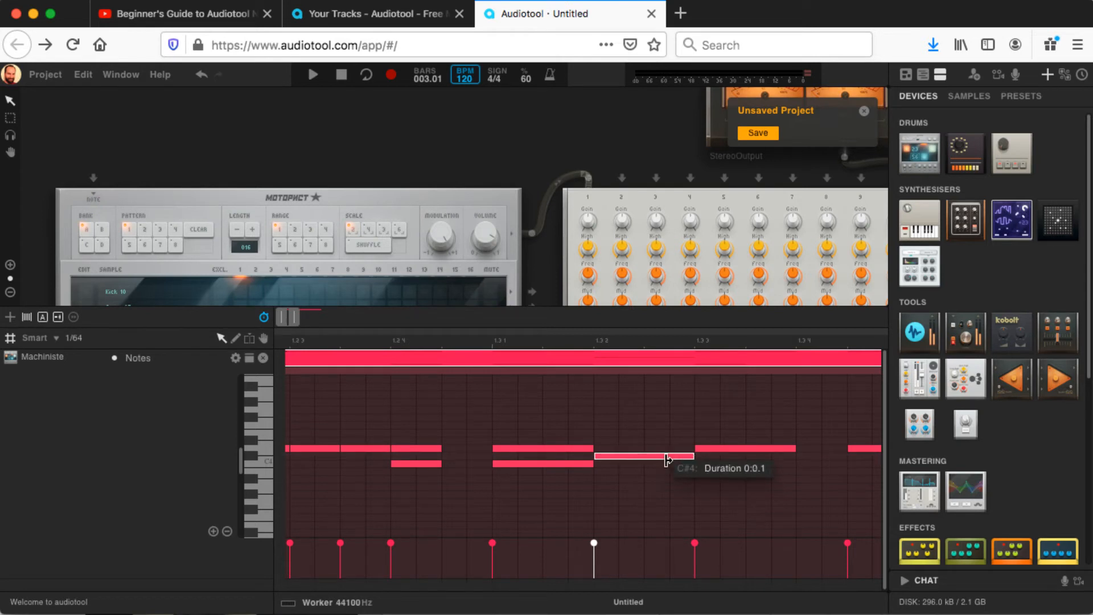
left_click_drag(667, 460, 620, 457)
double_click(634, 454)
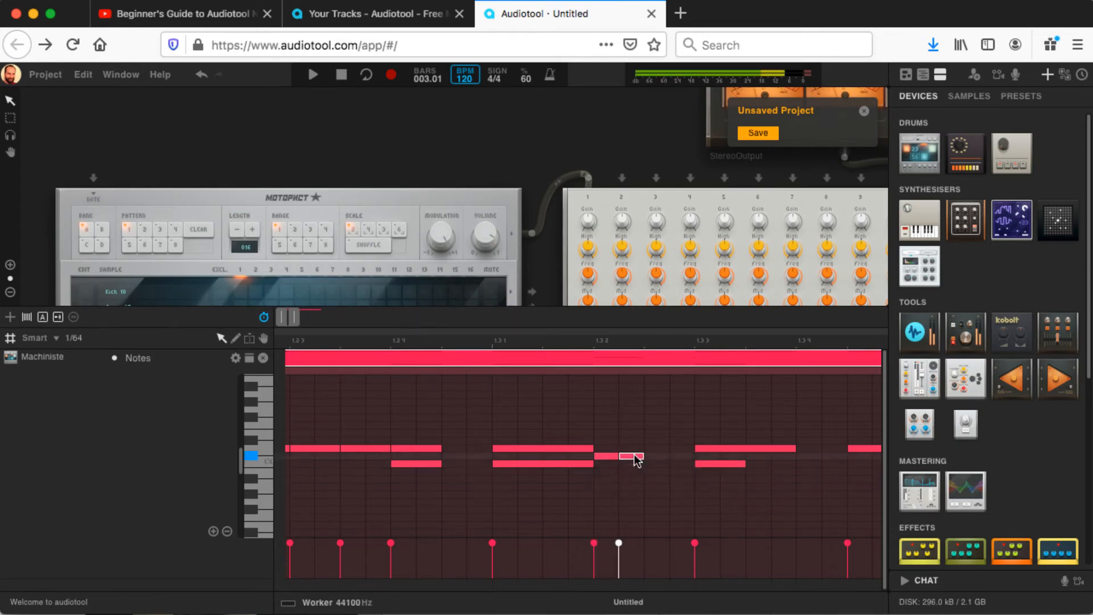
double_click(654, 455)
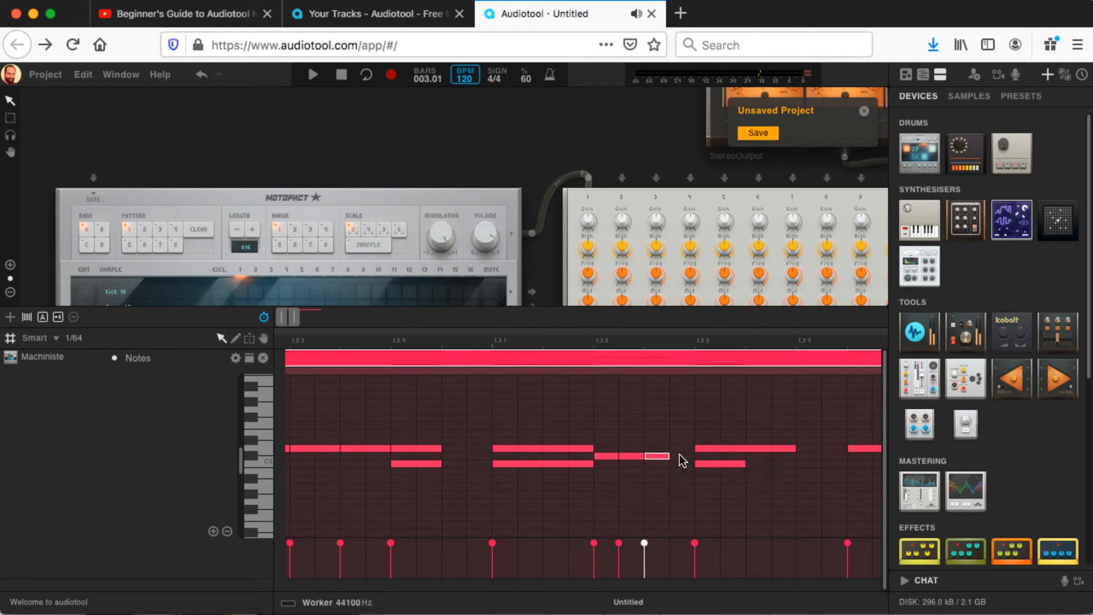
left_click(678, 453)
double_click(680, 456)
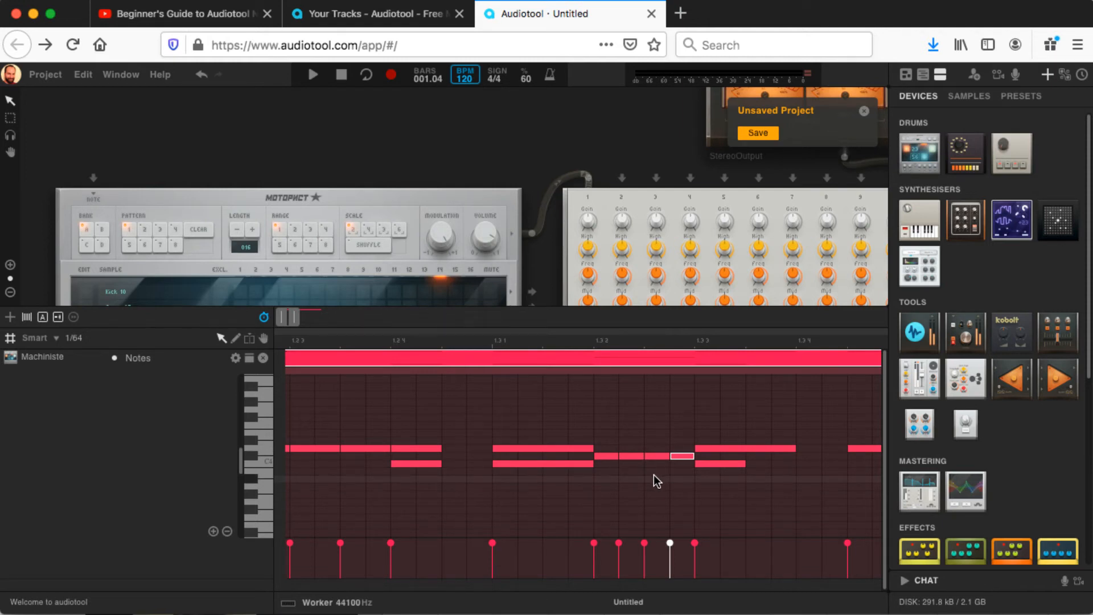
key("space")
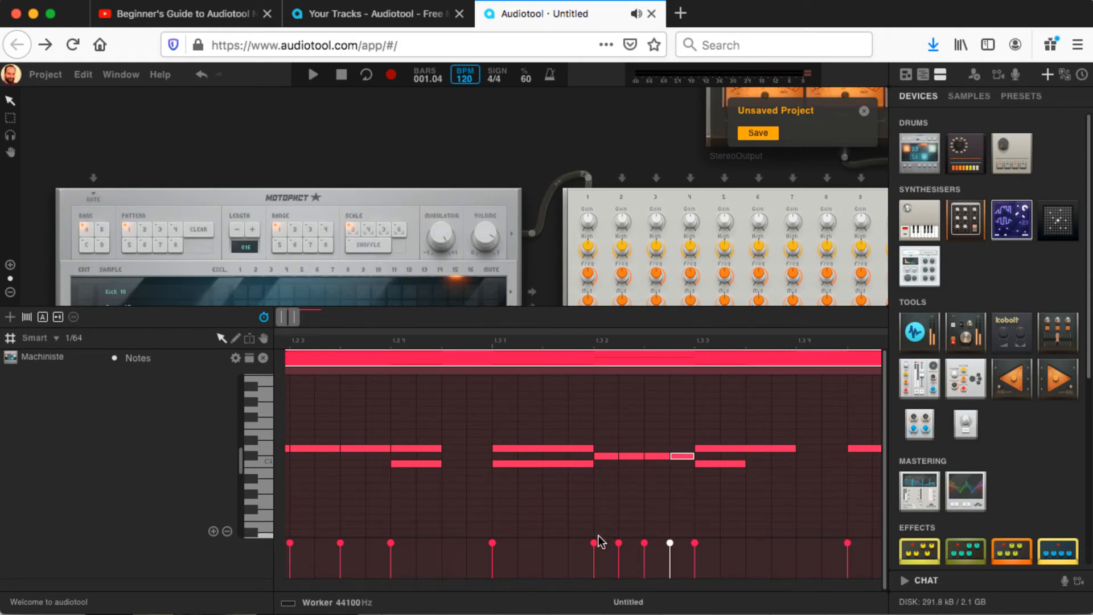
Step: Lower the four C#4 roll notes' velocities into a rising ramp, append a full-velocity 1/64 C#4 at 1.3.3, and play it back
left_click(606, 457)
left_click_drag(593, 544, 592, 568)
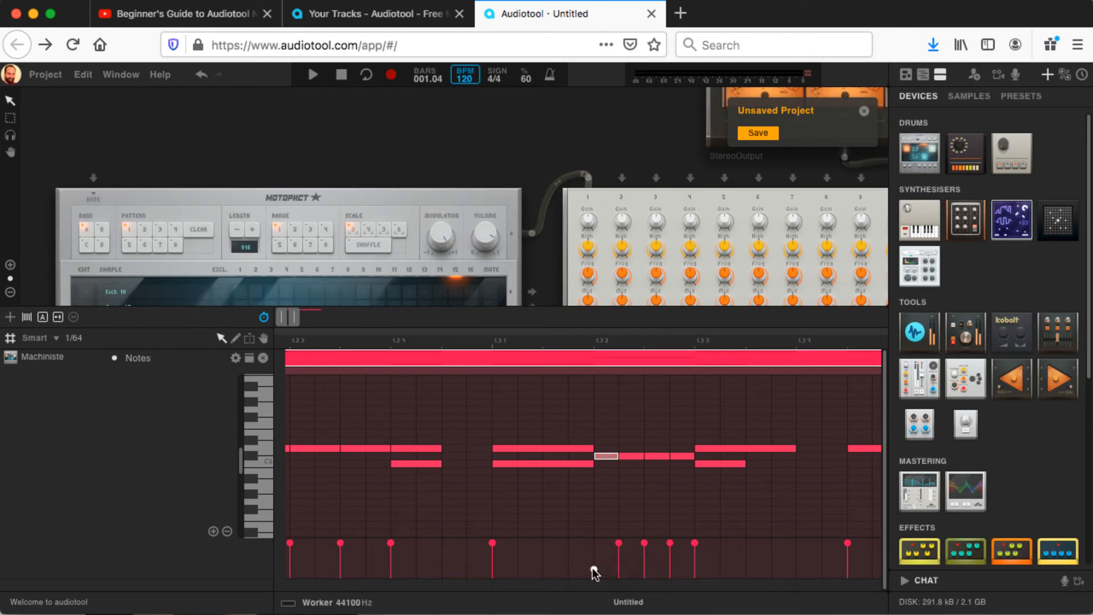
left_click(618, 543)
left_click(619, 544)
left_click_drag(619, 542, 670, 553)
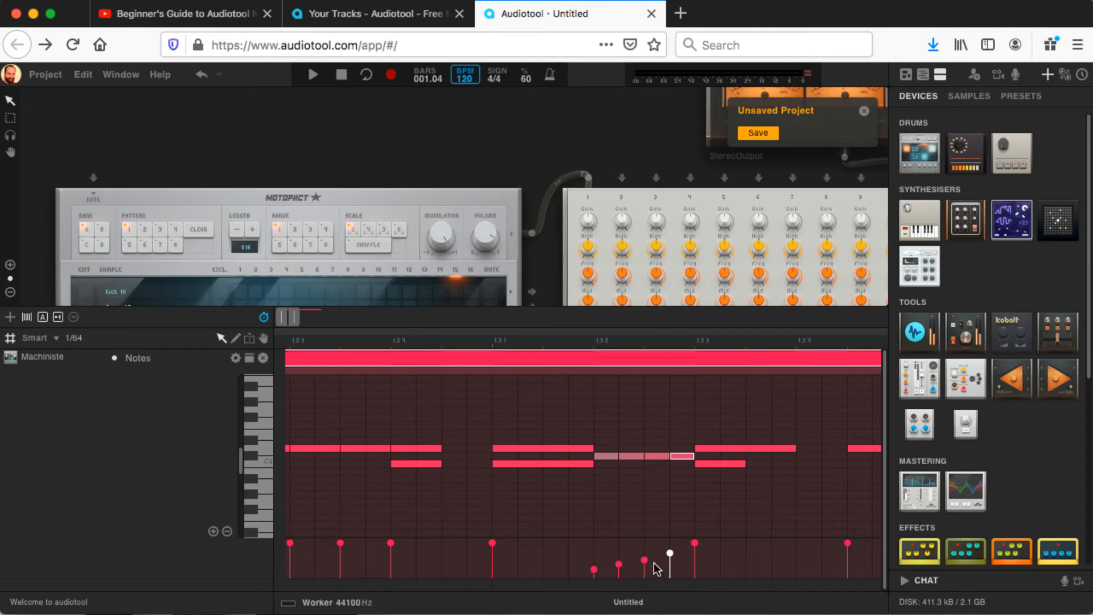
left_click(708, 456)
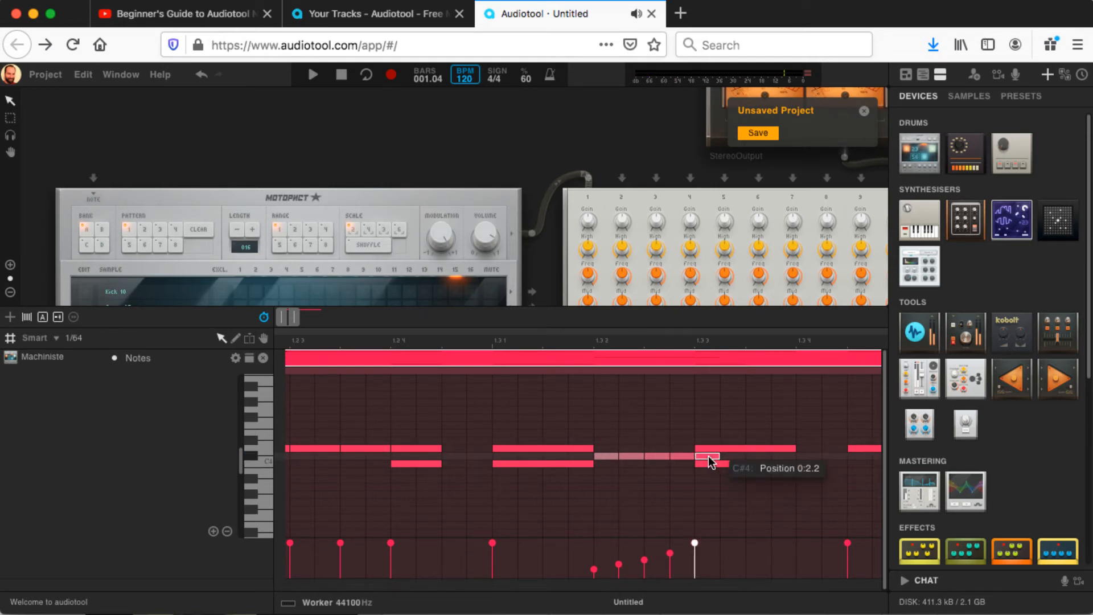
key("space")
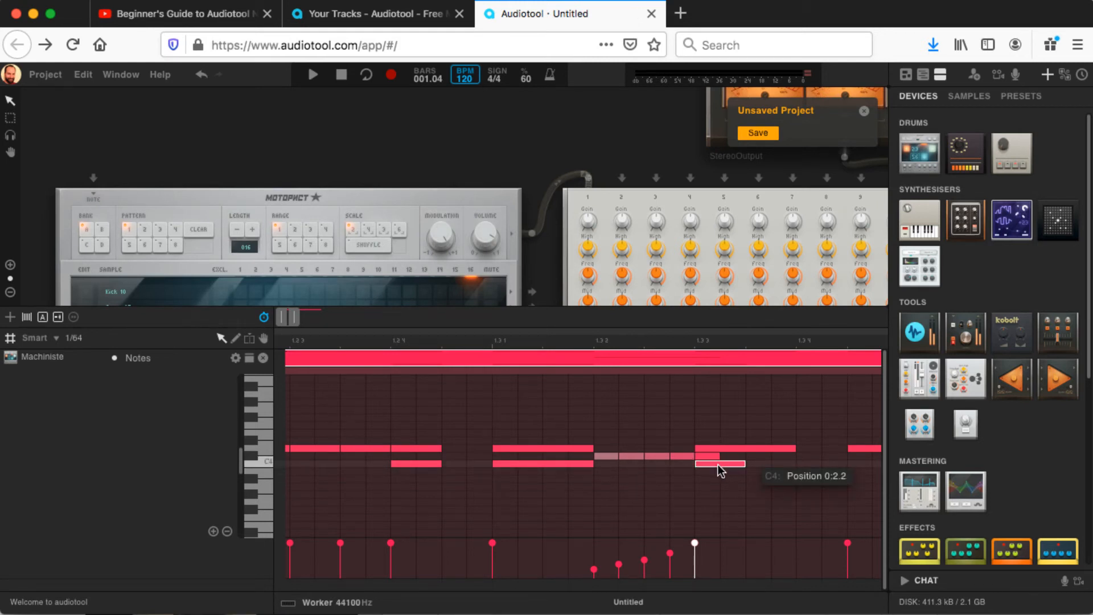
Step: Move the C4 note under the end of the C#4 roll to the last sixteenth of beat 3, and play it back
left_click_drag(718, 465, 807, 466)
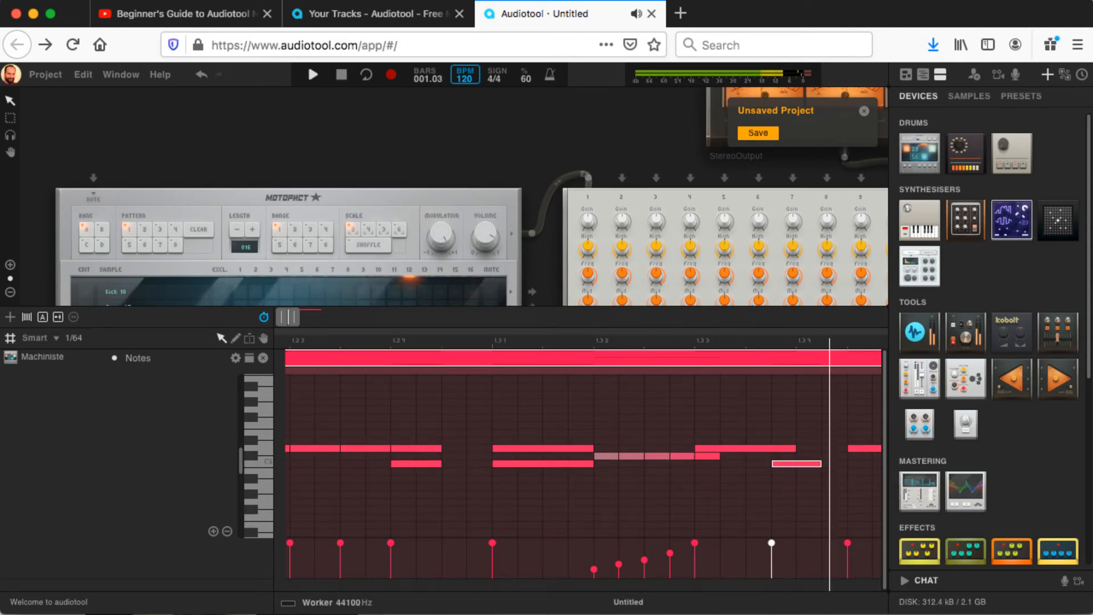
key("space")
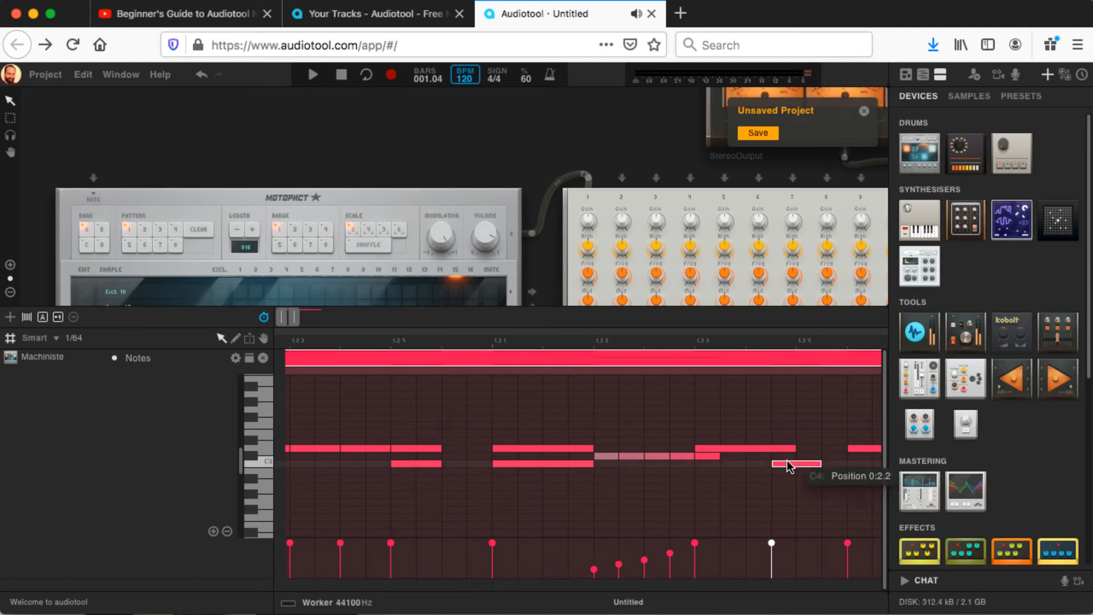
left_click_drag(787, 463, 811, 465)
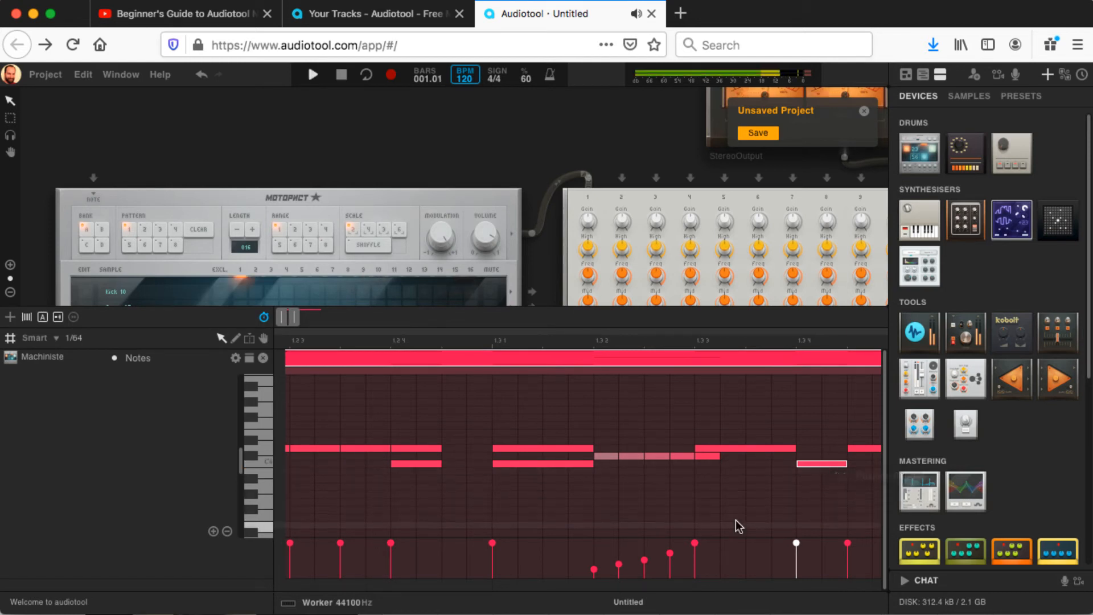
key("space")
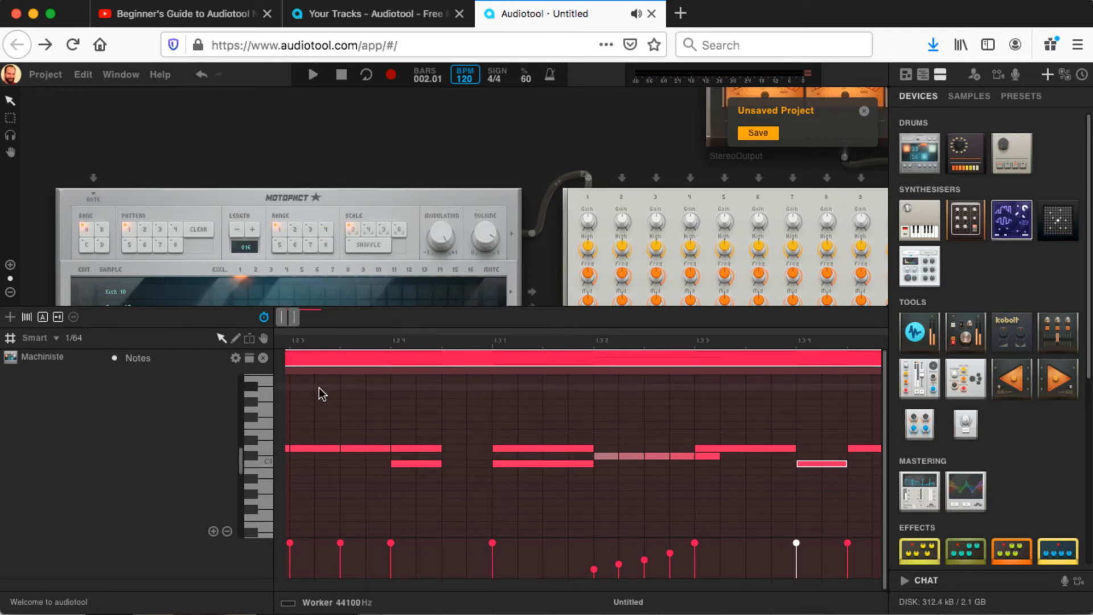
left_click_drag(295, 320, 298, 321)
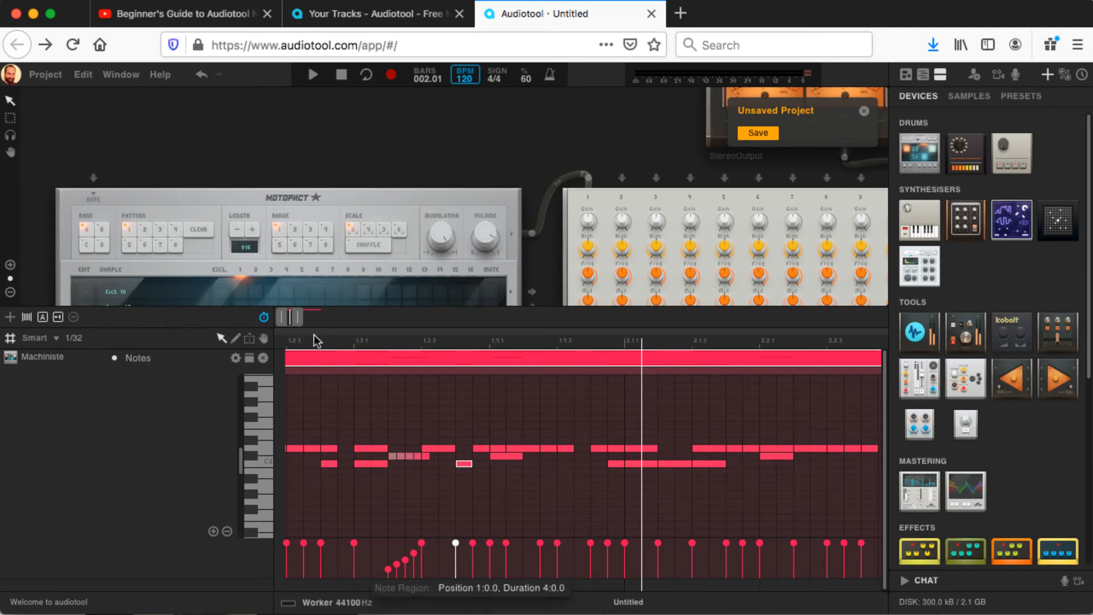
Step: Play the beat back and add a C#4 note on the third sixteenth of beat 1 in bar 1
left_click_drag(299, 319, 281, 317)
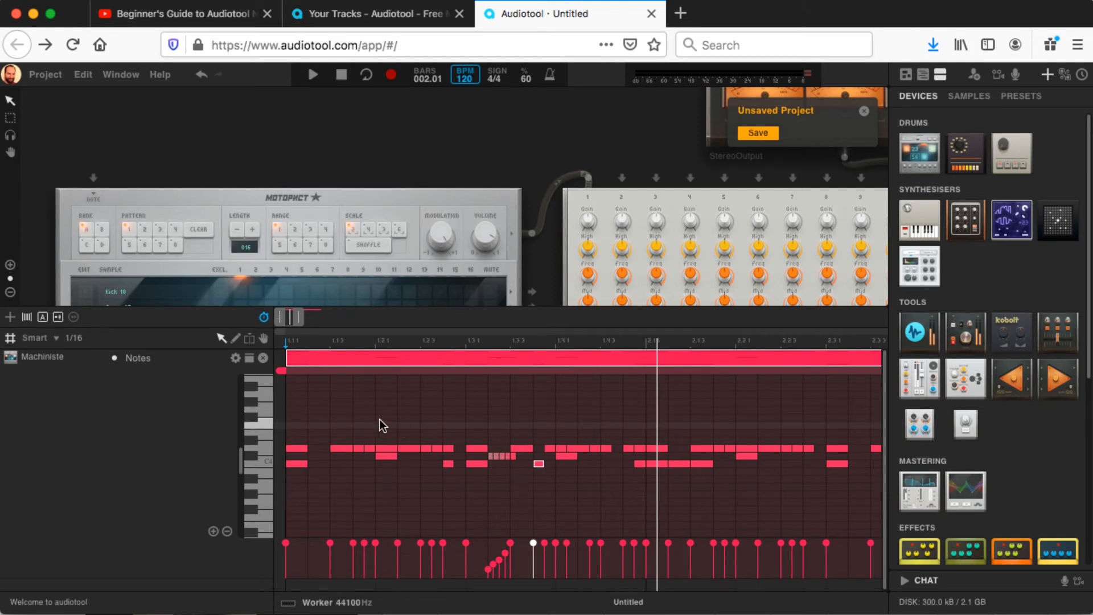
key("space")
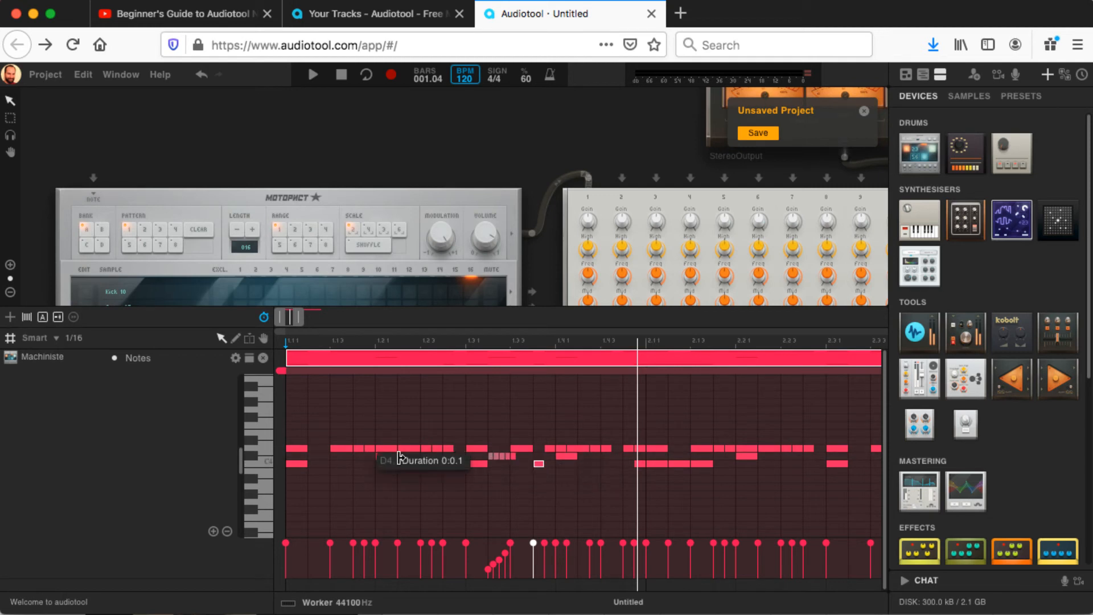
left_click(338, 456)
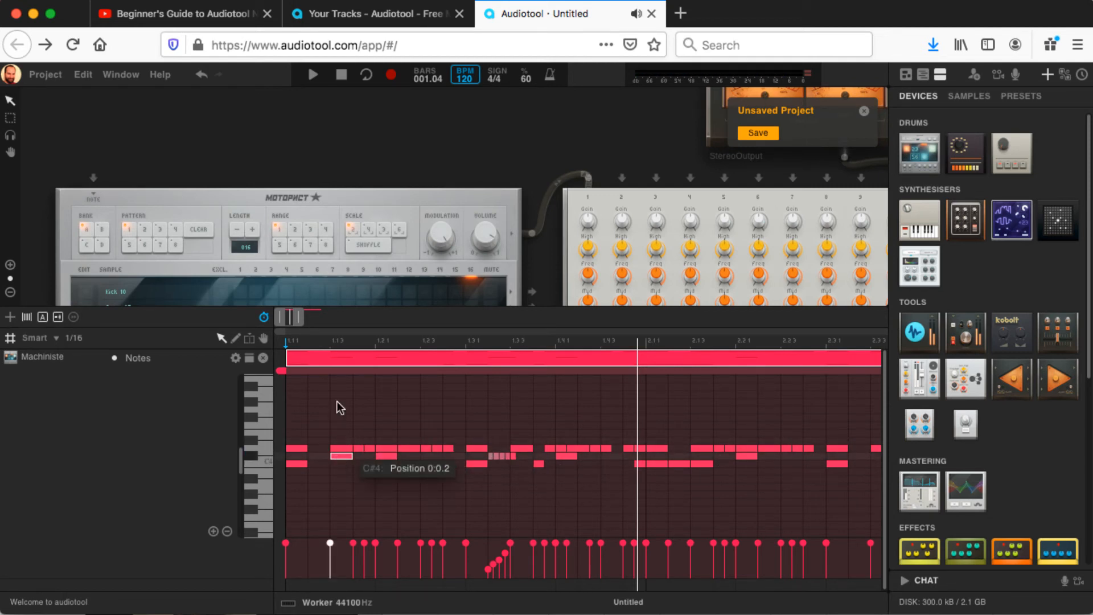
Step: Place a low-velocity 1/64 C#4 ghost note midway through the second sixteenth of beat 1, and shorten the C#4 at 1.1.3 to 1/32
left_click_drag(298, 318, 292, 319)
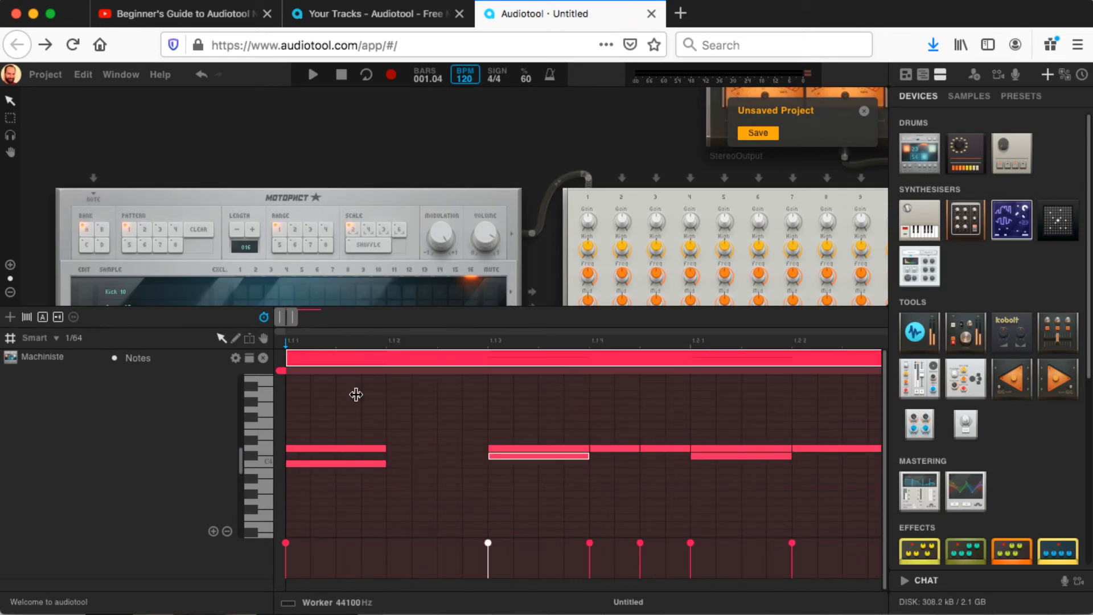
left_click(476, 457)
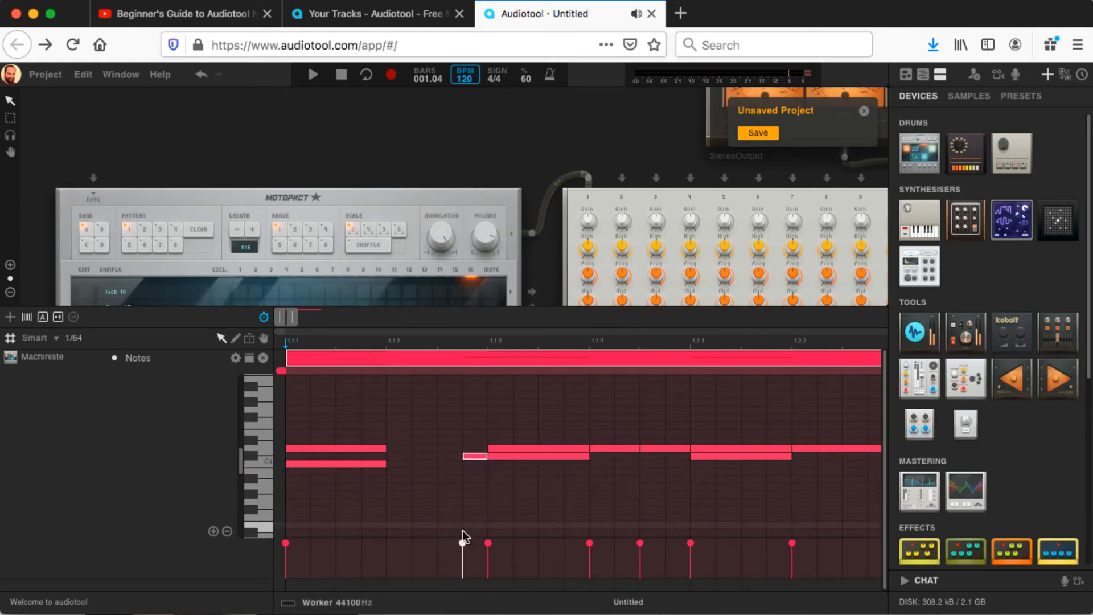
left_click_drag(462, 553, 462, 565)
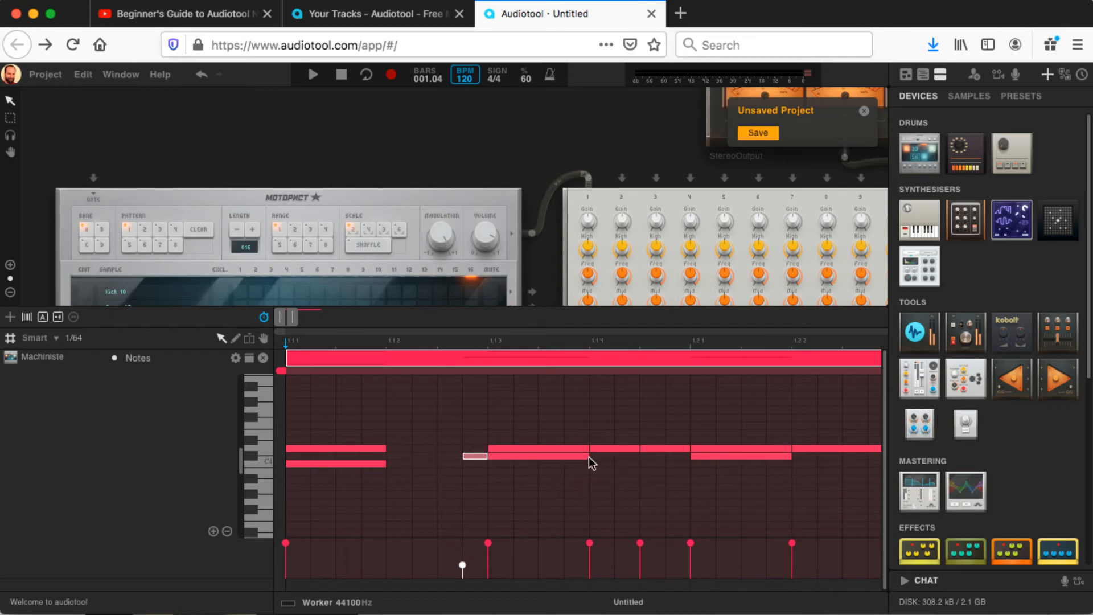
left_click_drag(582, 455, 456, 458)
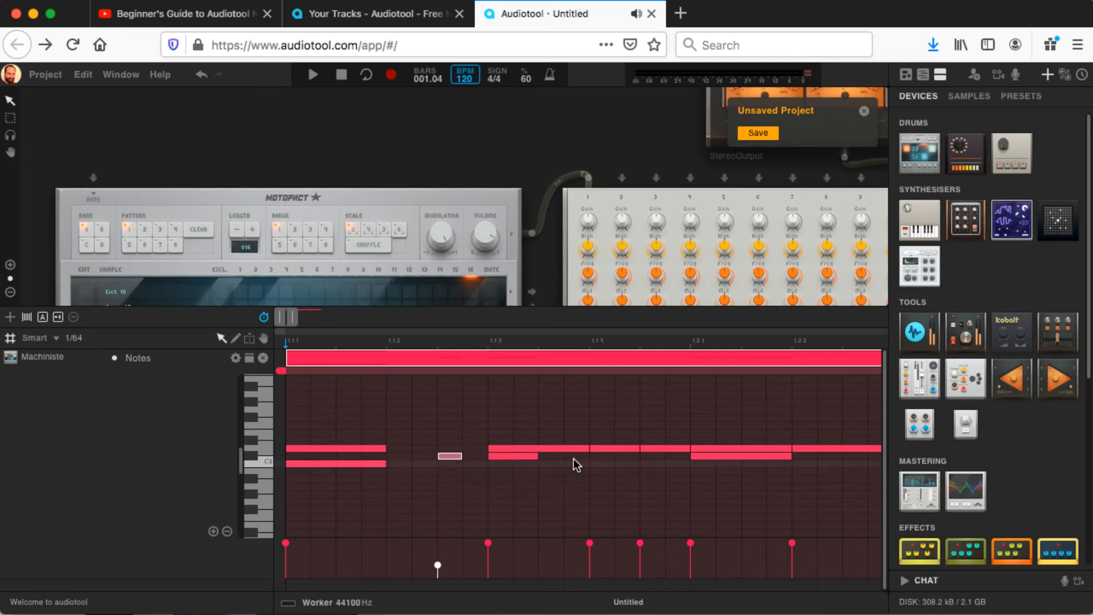
Step: Add two reduced-velocity 1/32 C#4 notes directly after the shortened C#4 at 1.1.3, and play it back
left_click(575, 456)
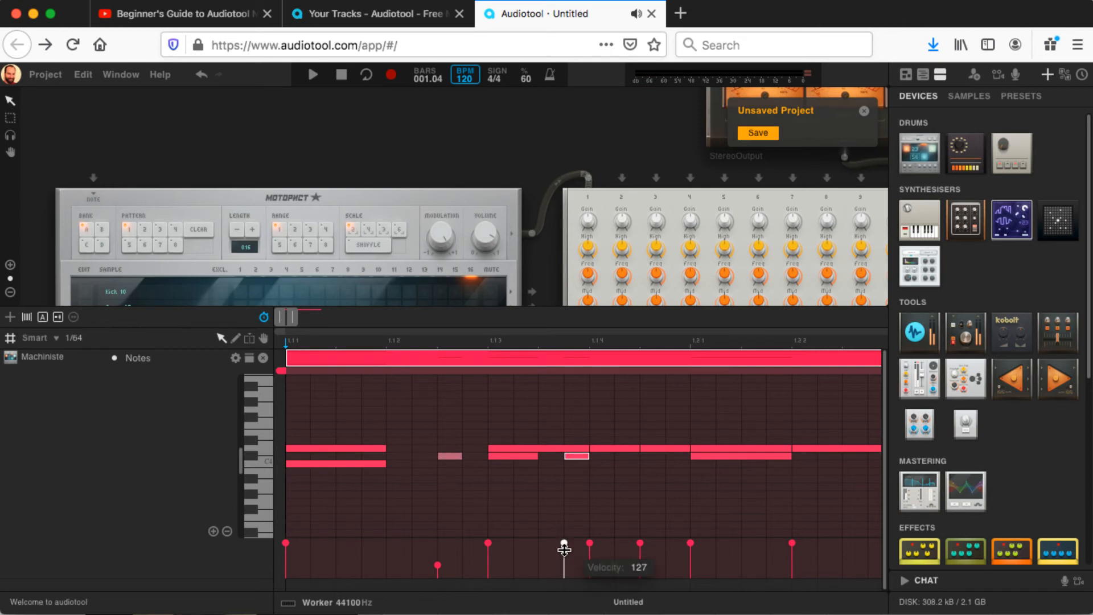
mouse_move(564, 548)
left_mouse_down()
mouse_move(564, 565)
mouse_move(564, 555)
left_mouse_up()
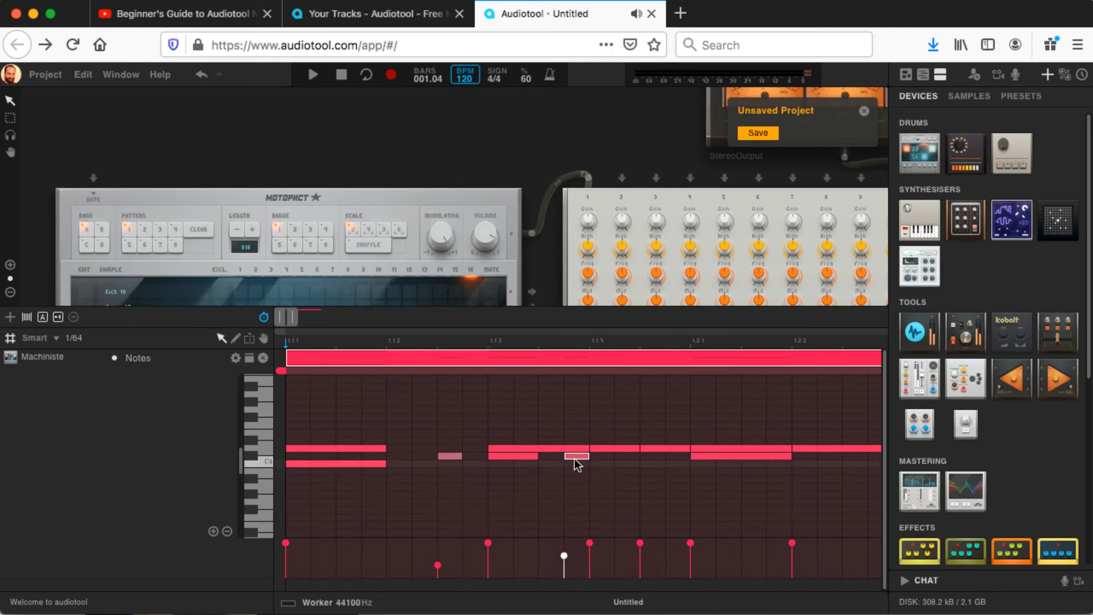
left_click_drag(574, 456, 547, 455)
key("space")
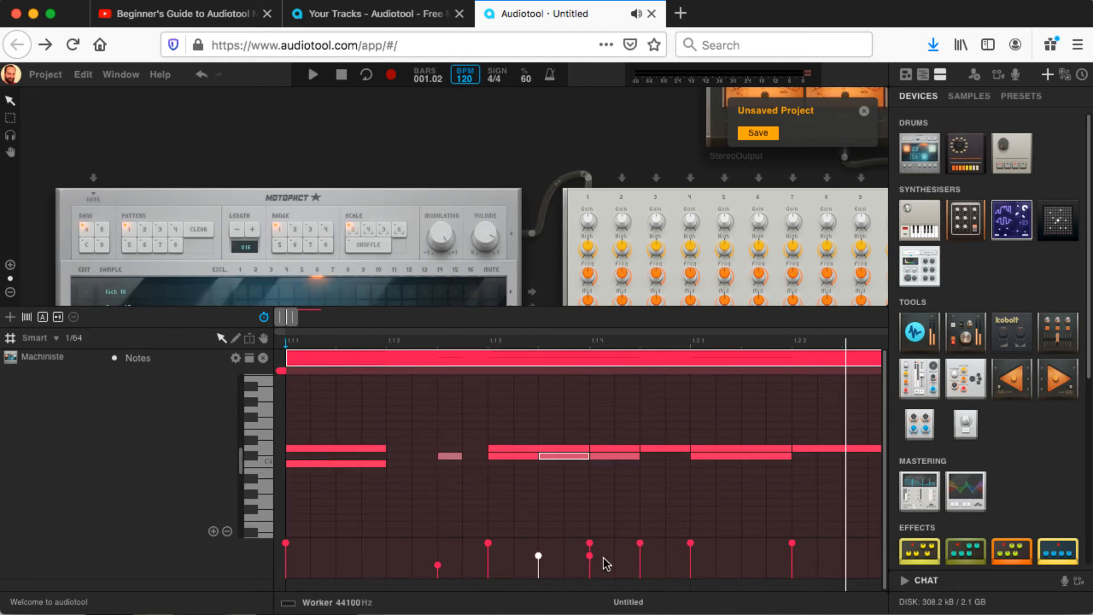
Step: Lower the velocities of the two added 1/32 C#4 notes further to ghost-note level, and play it back
left_click_drag(589, 555, 589, 571)
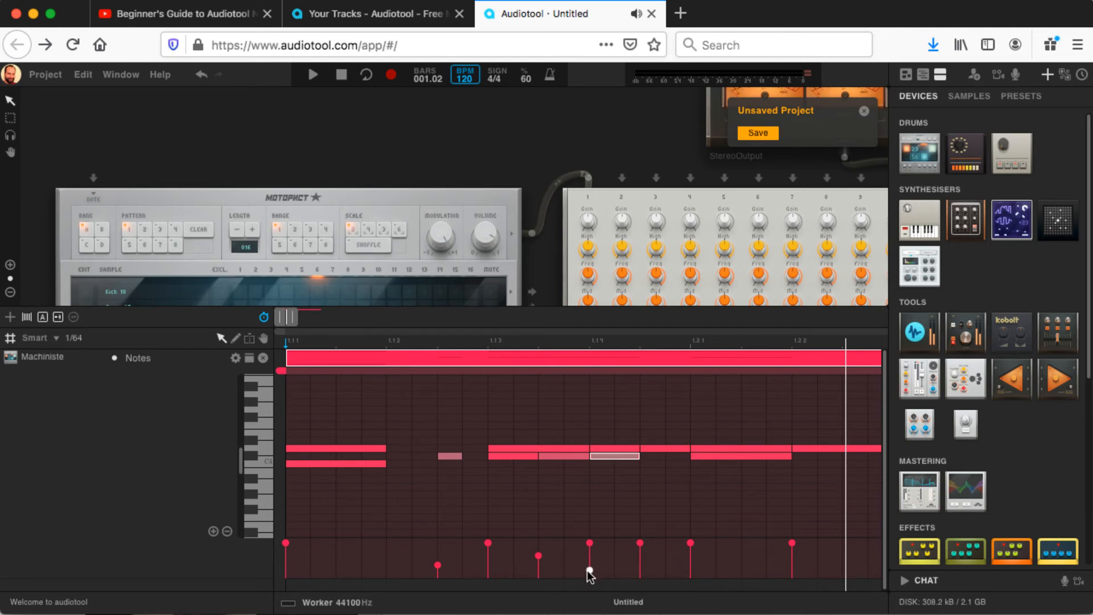
left_click(539, 566)
left_click_drag(538, 557, 538, 570)
key("space")
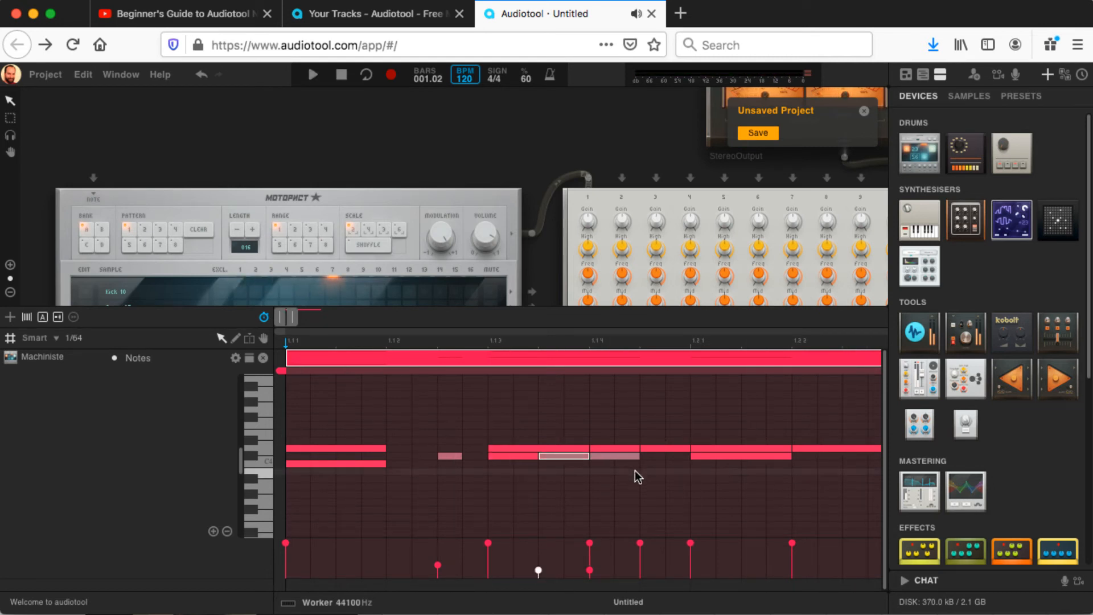
Step: Move the ghost note at 1.1.4 down to C4, raise its velocity to nearly full, and play it back
left_click(610, 457)
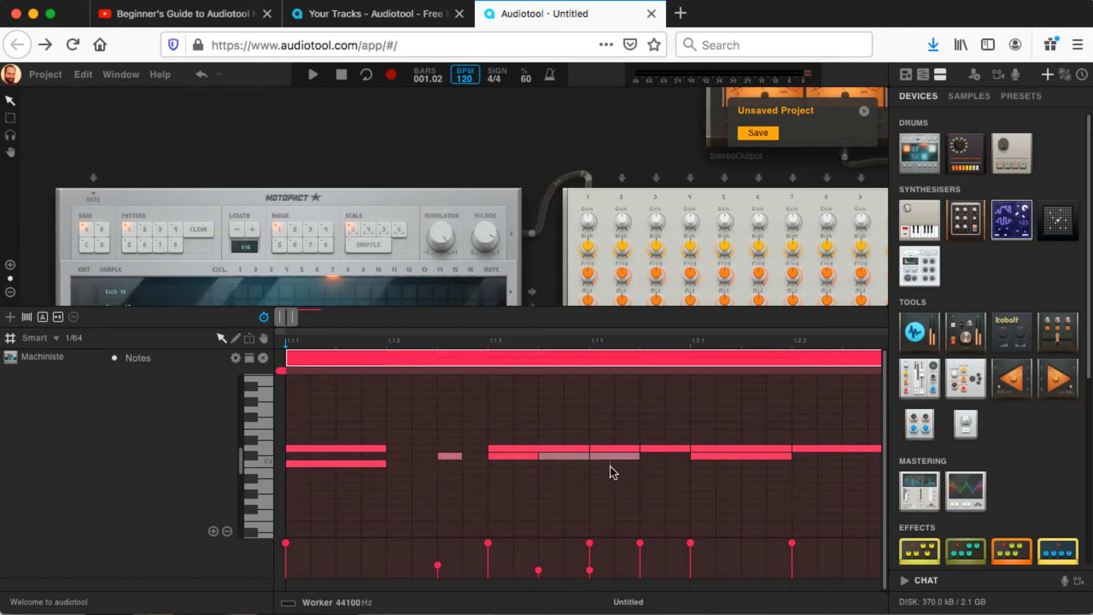
left_click_drag(605, 456, 606, 465)
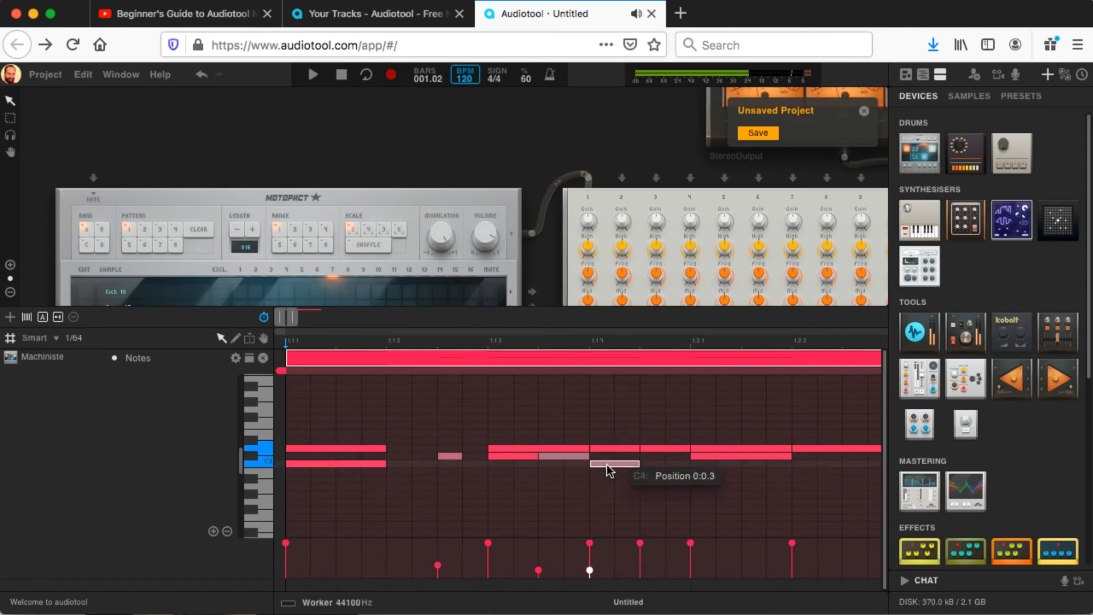
left_click(589, 571)
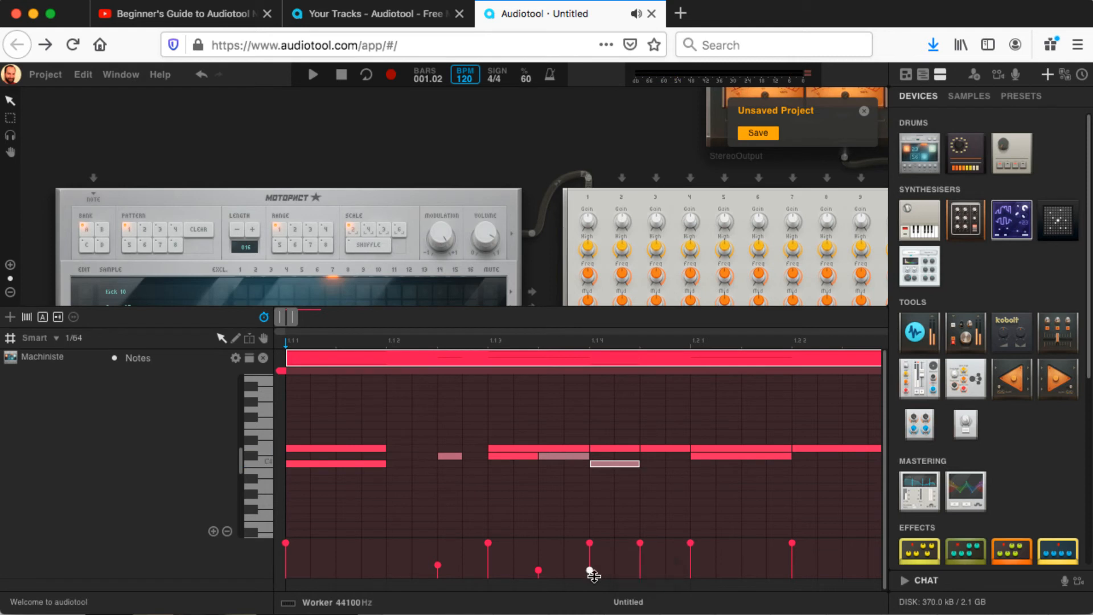
left_click_drag(592, 574, 590, 550)
key("space")
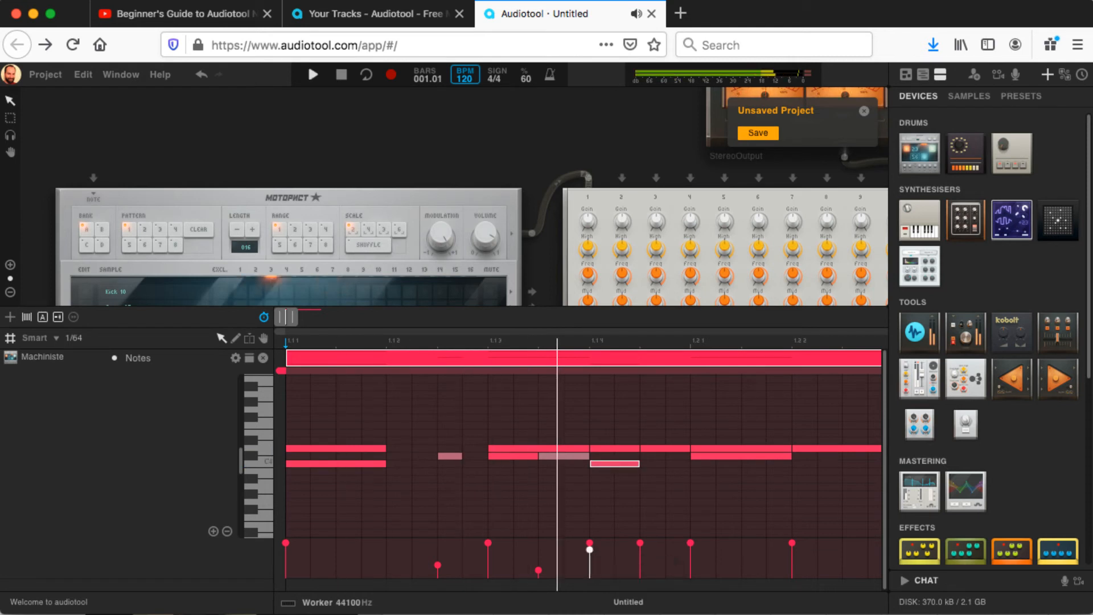
key("space")
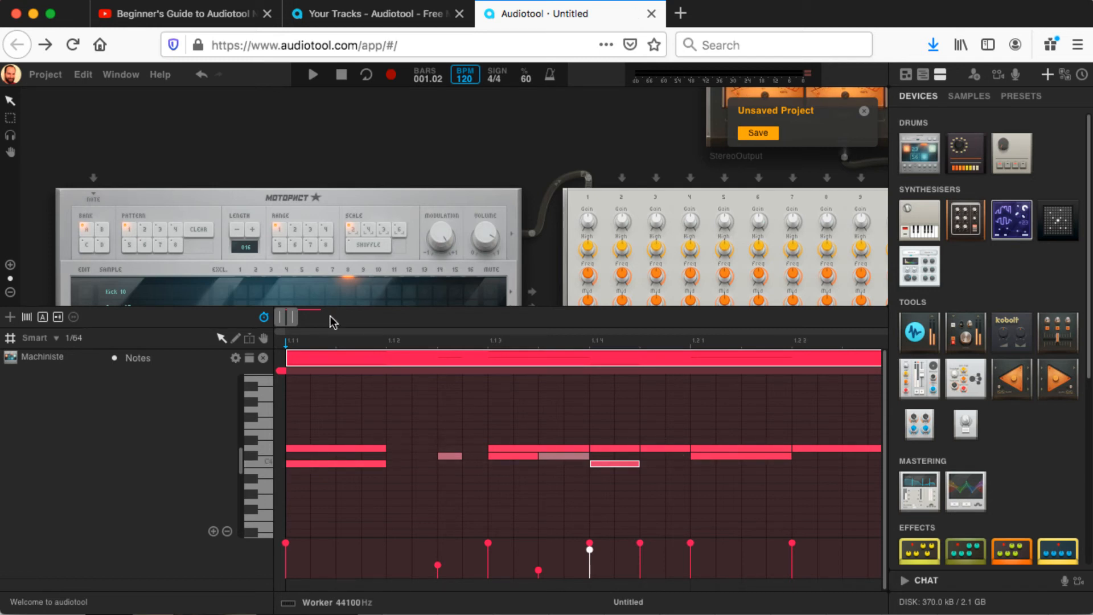
Step: Play back the whole two-bar beat
left_click_drag(293, 316, 305, 316)
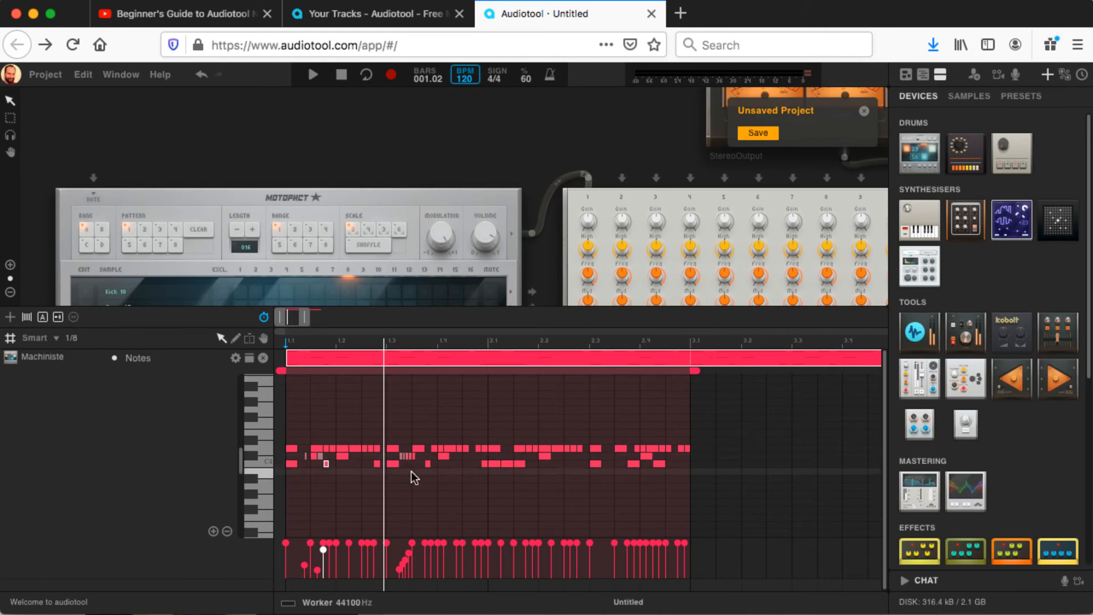
key("space")
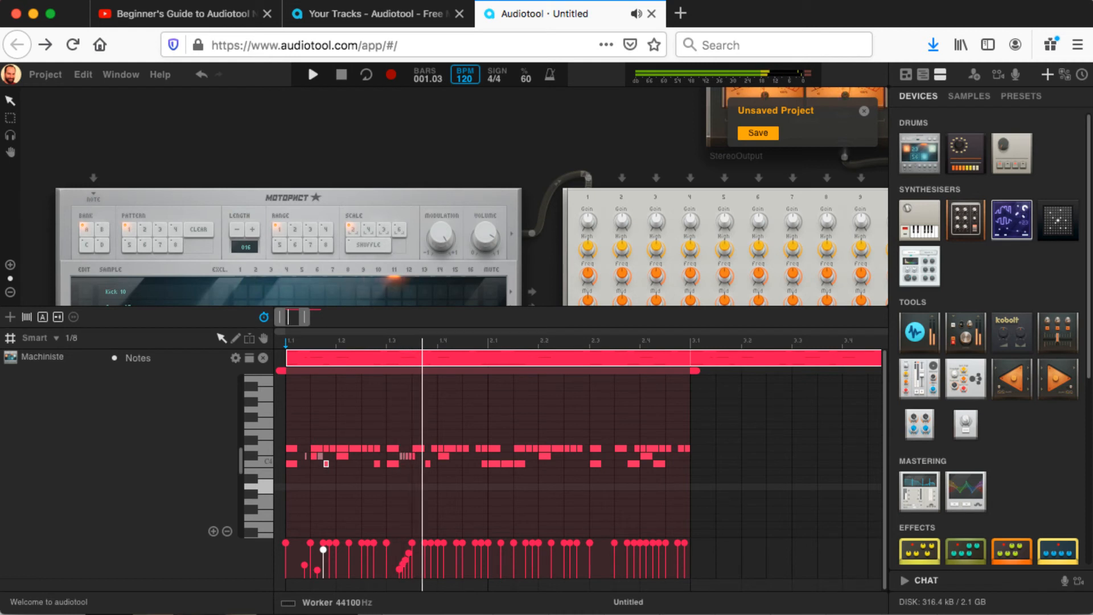
key("space")
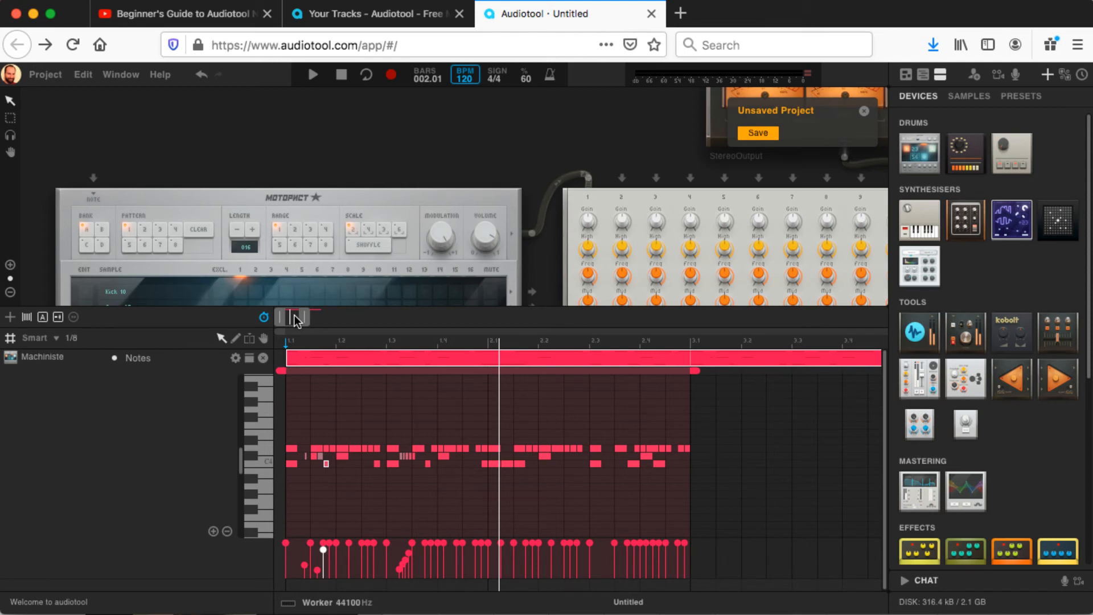
Step: Open the note region that starts at bar 5 and play it back from its beginning
left_click_drag(295, 315, 309, 316)
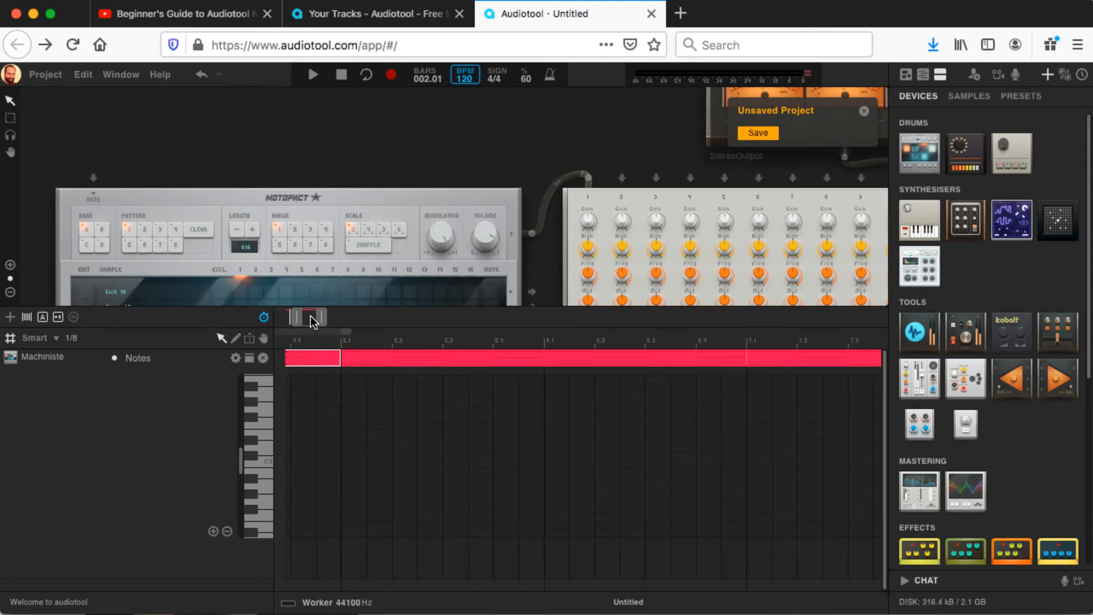
left_click(474, 359)
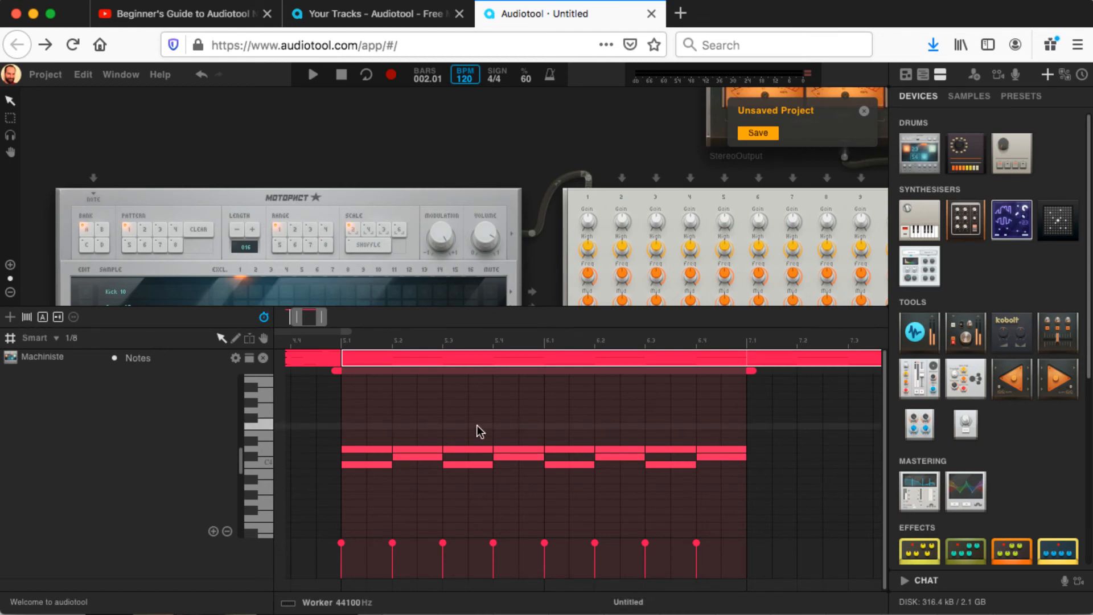
left_click(343, 339)
key("space")
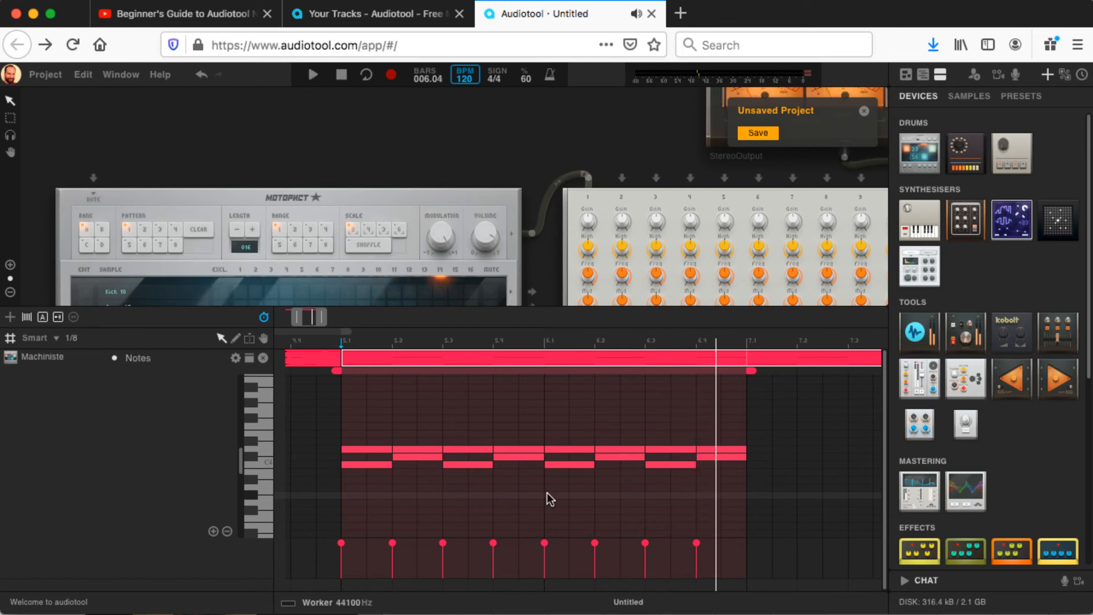
Step: Delete the C#4 notes on beat 2 of bars 5 and 6, and play back from bar 5
left_click(426, 456)
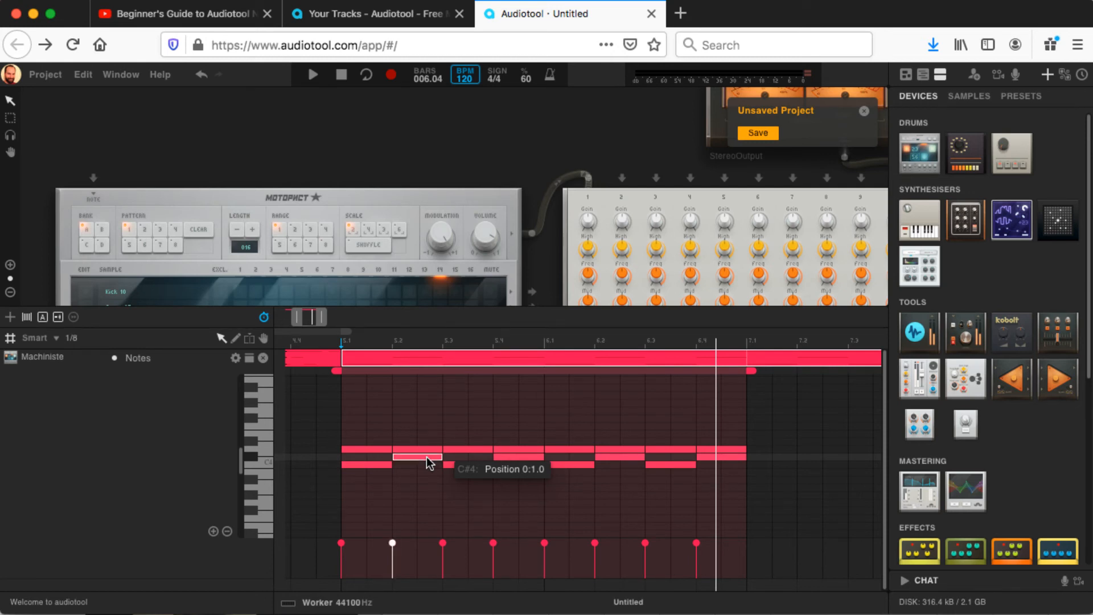
key("Delete")
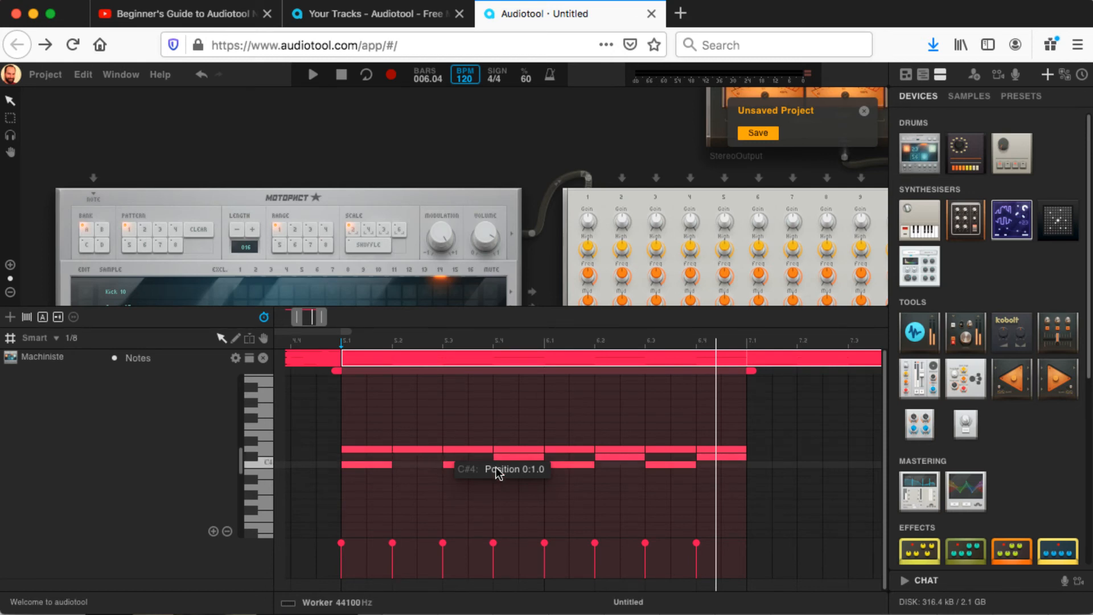
left_click(607, 457)
key("Delete")
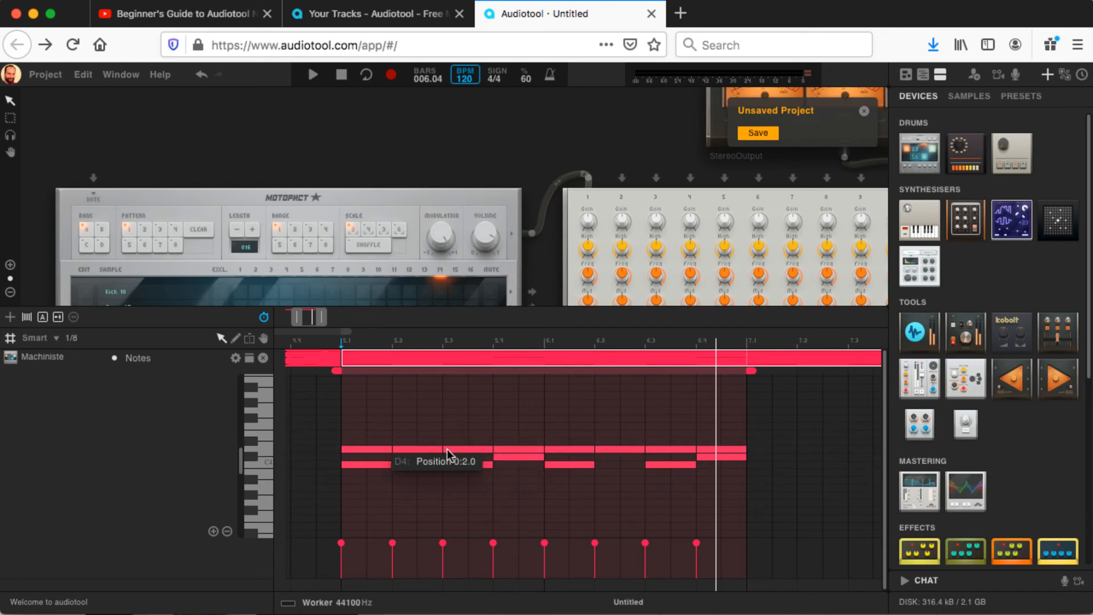
left_click(342, 341)
key("space")
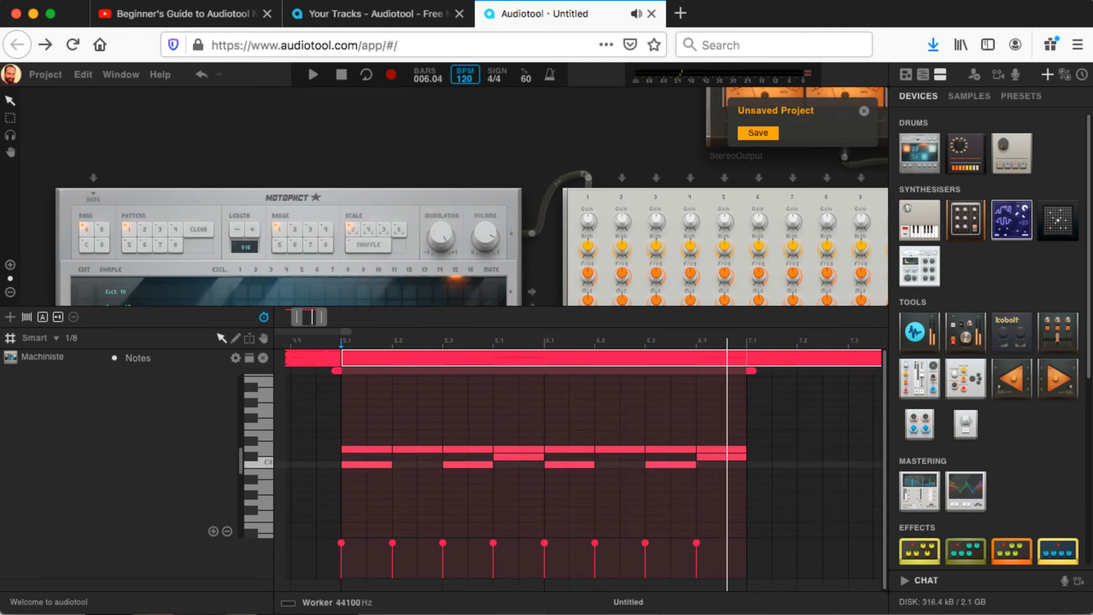
Step: Move the C4 notes on beat 3 of bars 5 and 6 an eighth note later, and play back the region
left_click_drag(470, 466, 487, 466)
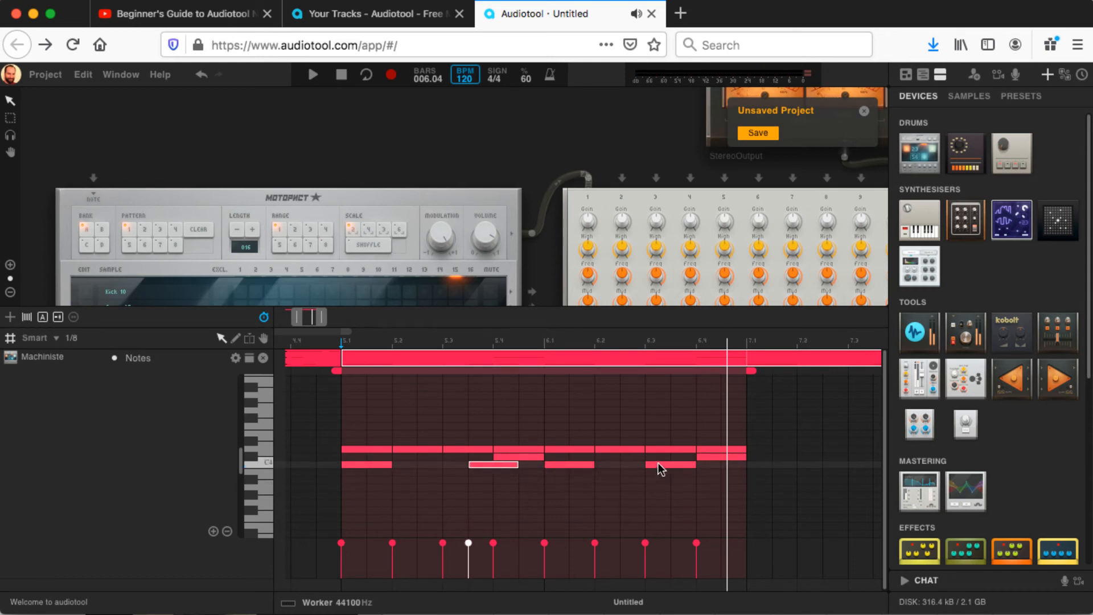
left_click_drag(661, 464, 681, 472)
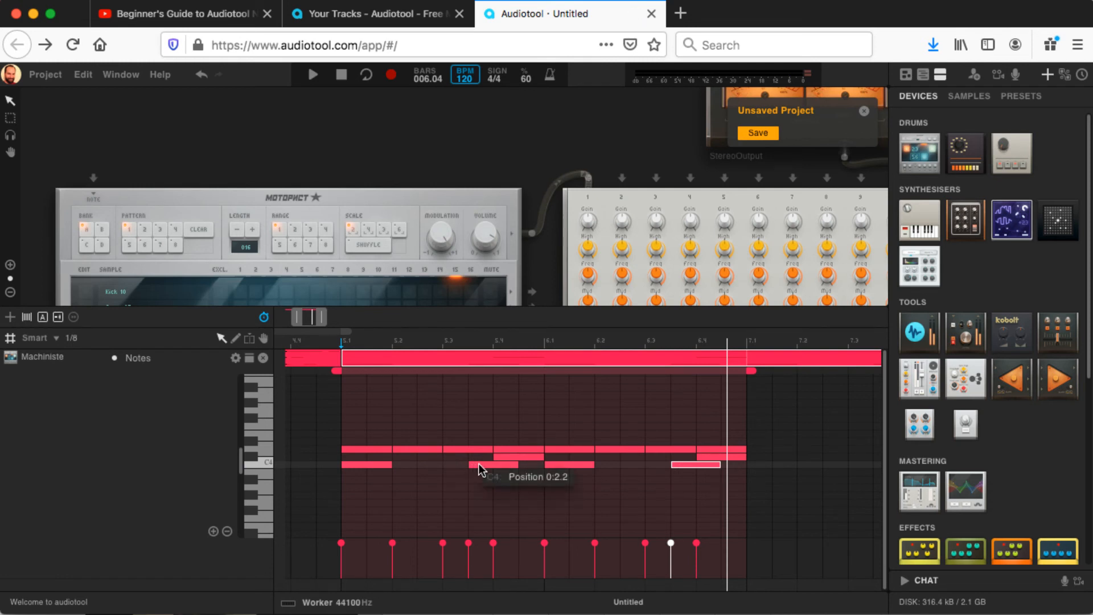
key("space")
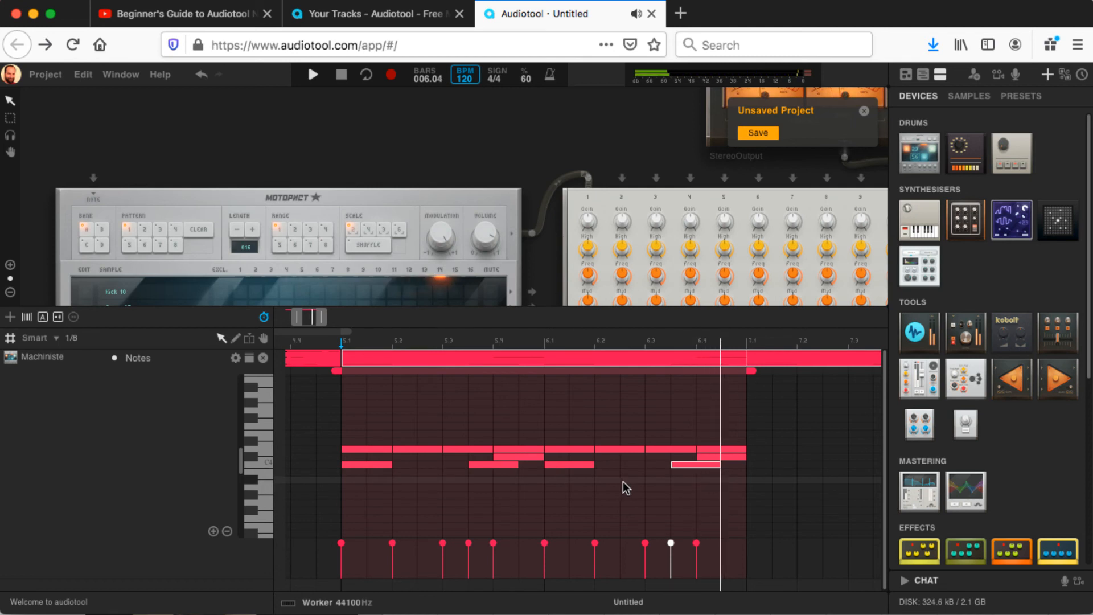
key("space")
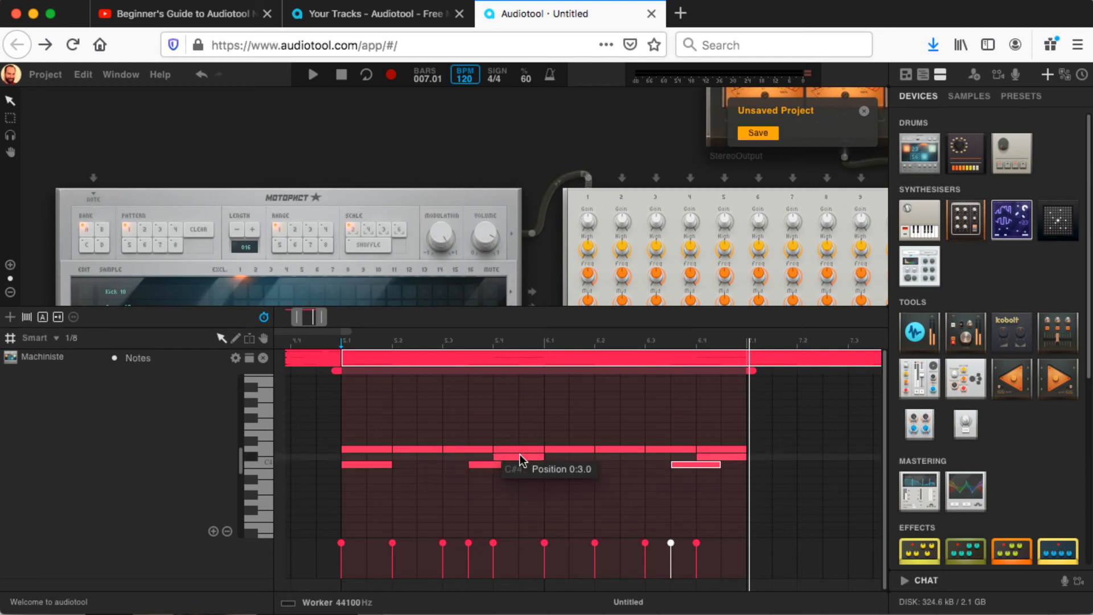
key("space")
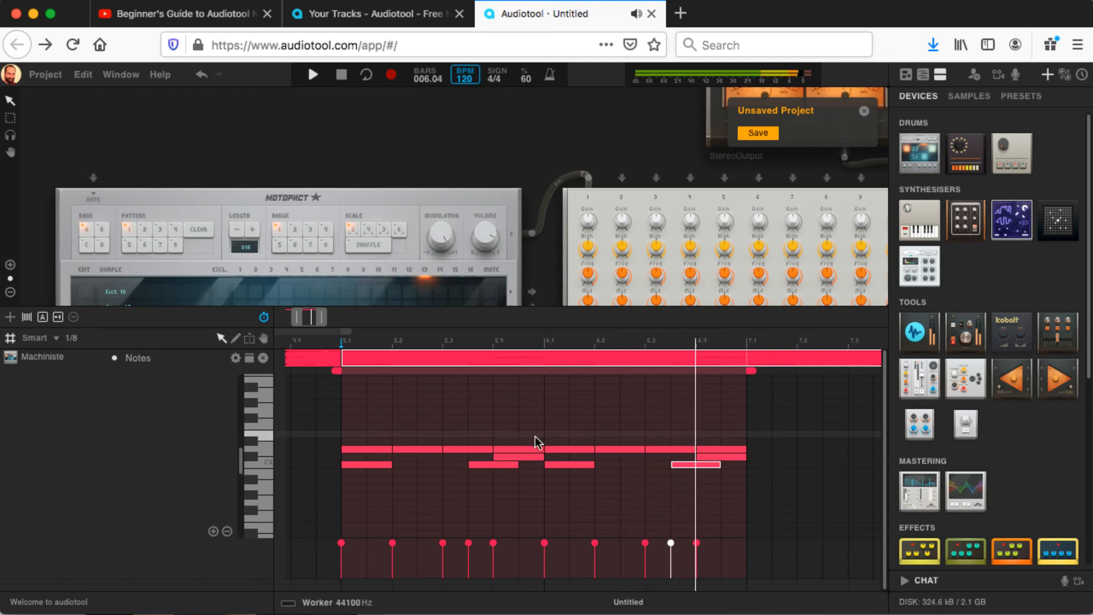
Step: Delete the D4 notes on beats 2 and 4 of bars 5 and 6
left_click(424, 449)
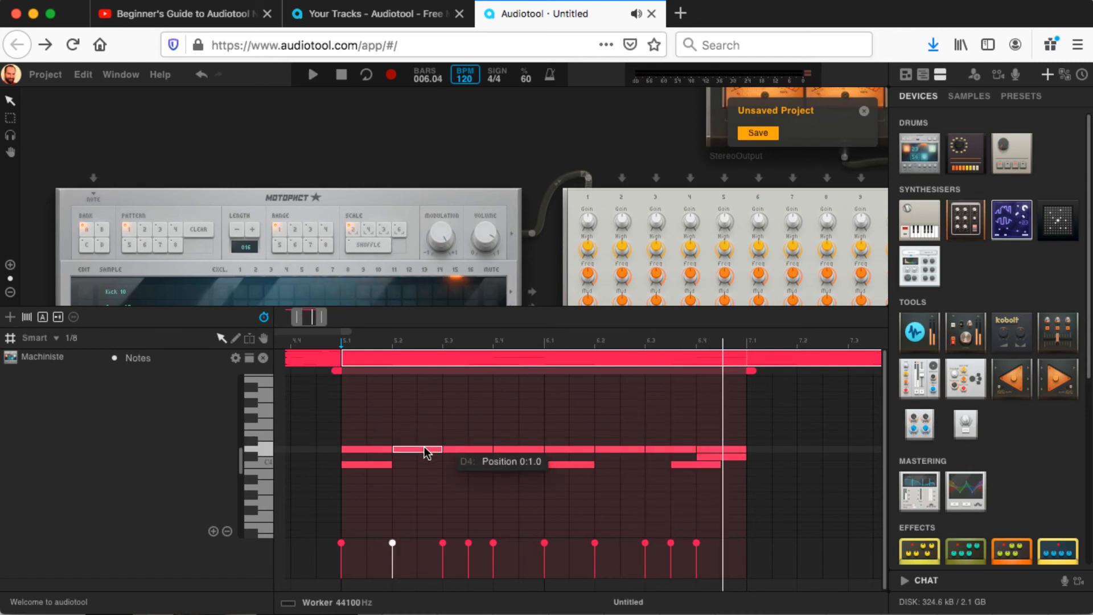
key("Delete")
left_click(515, 448)
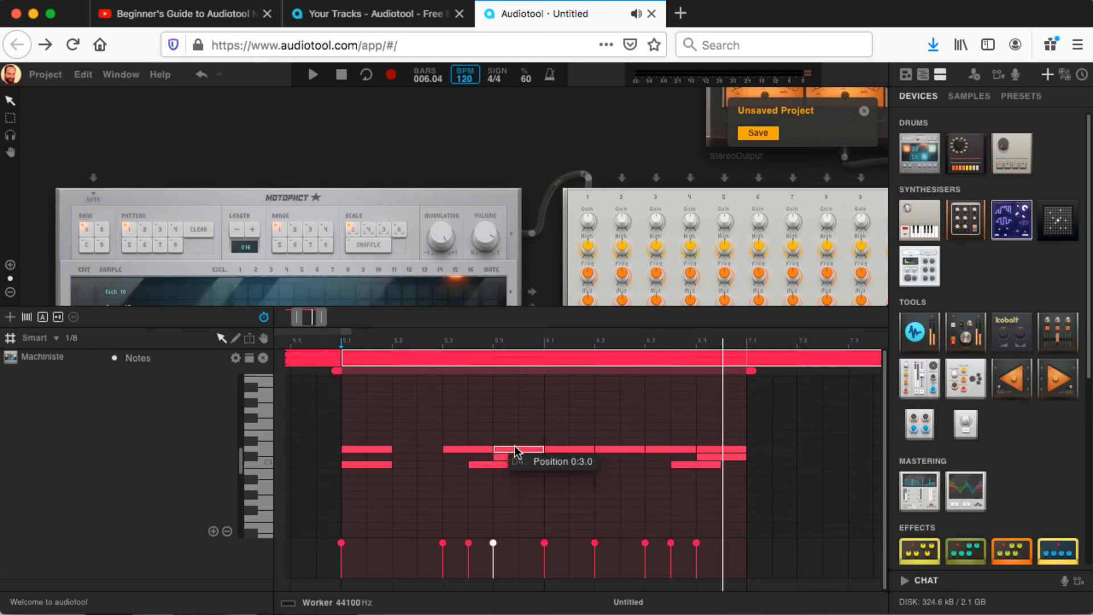
key("Delete")
left_click(609, 449)
key("Delete")
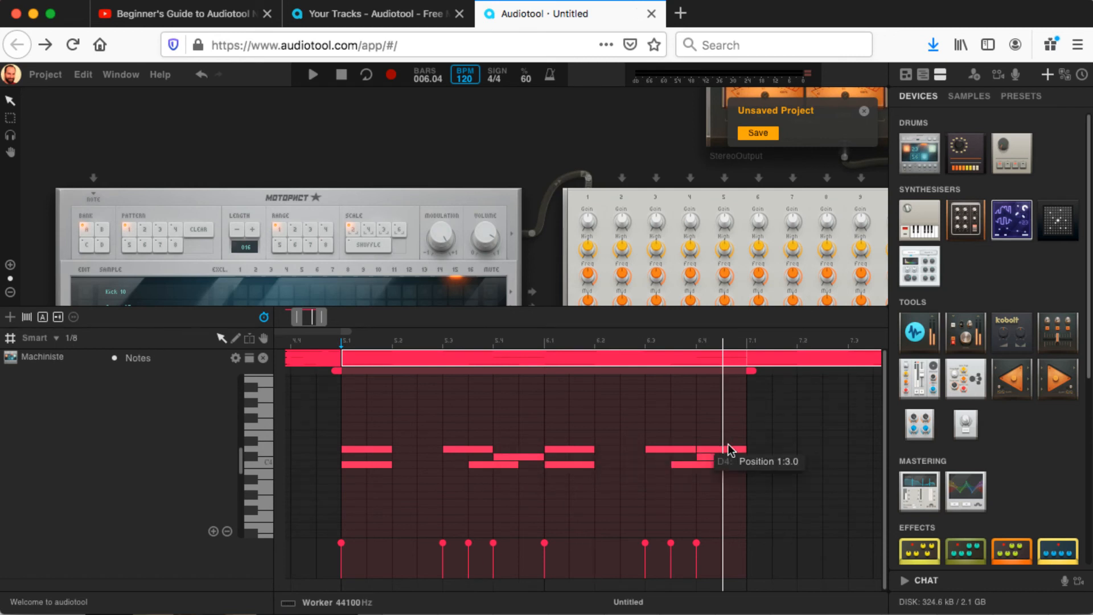
left_click(728, 449)
key("Delete")
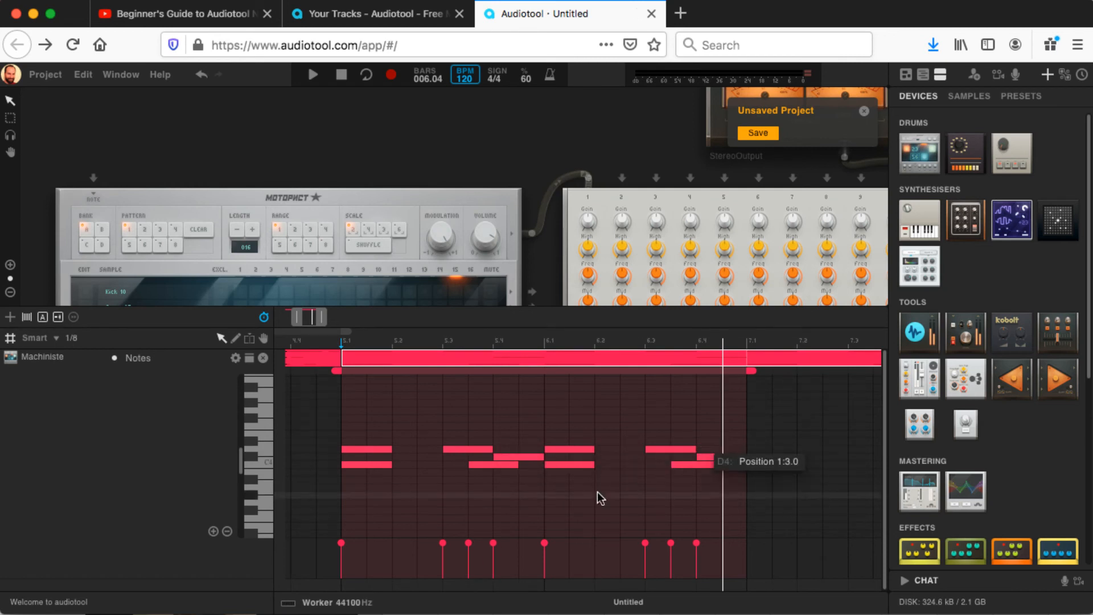
Step: Move the C4 note an eighth after beat 3 of bar 6 to beat 2, and add an eighth-note C4 in its former place
key("space")
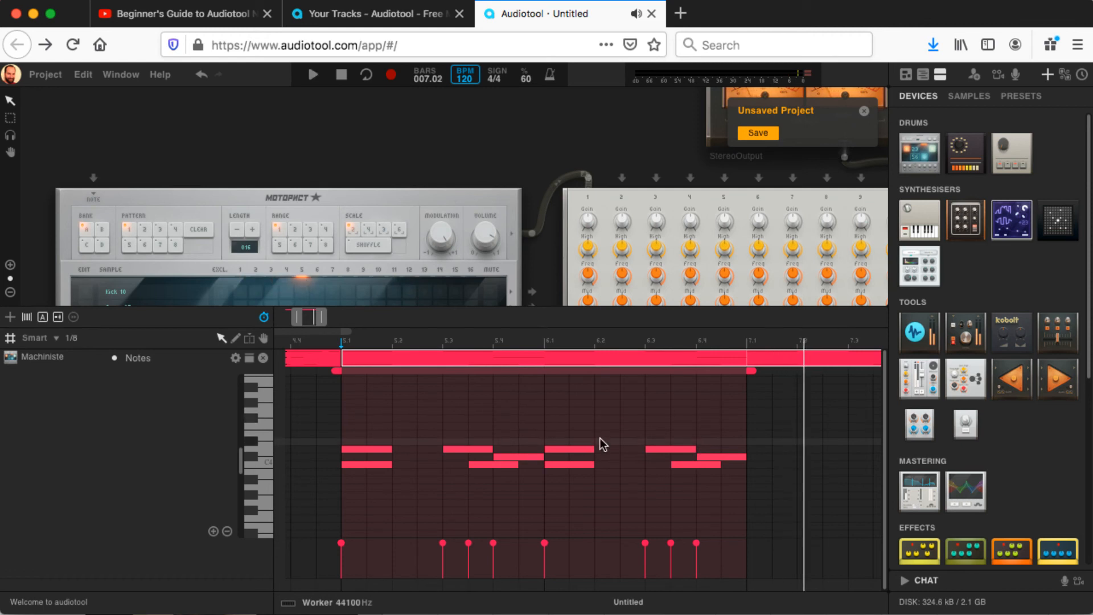
left_click(687, 465)
left_click_drag(685, 464, 619, 466)
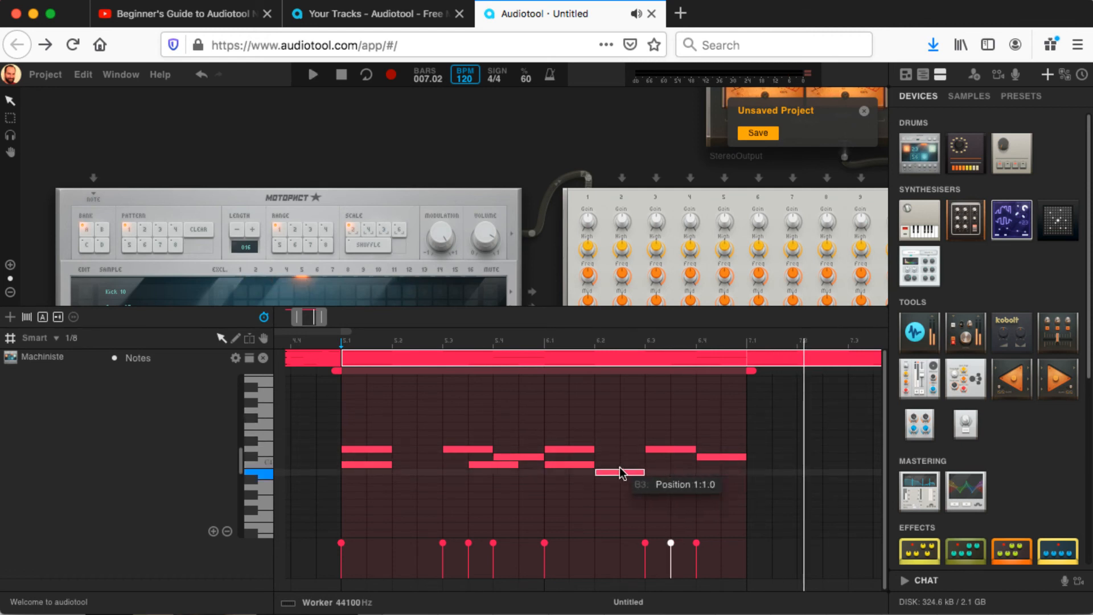
left_click(687, 463)
left_click(687, 463)
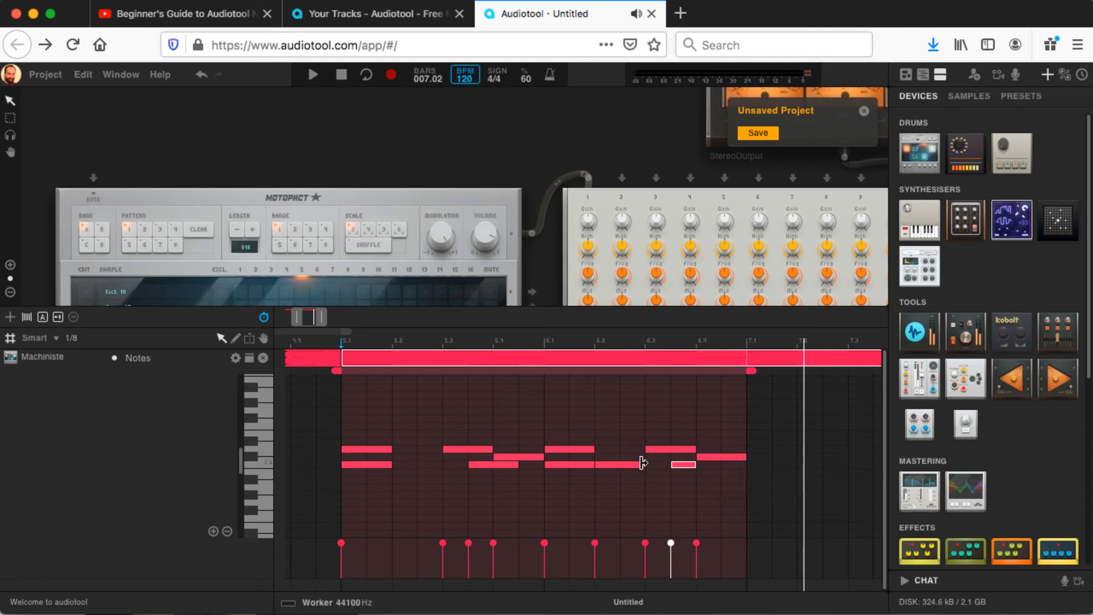
Step: Shorten the C4 note on beat 2 of bar 6 to an eighth note and play back from bar 5
left_click_drag(644, 464, 624, 465)
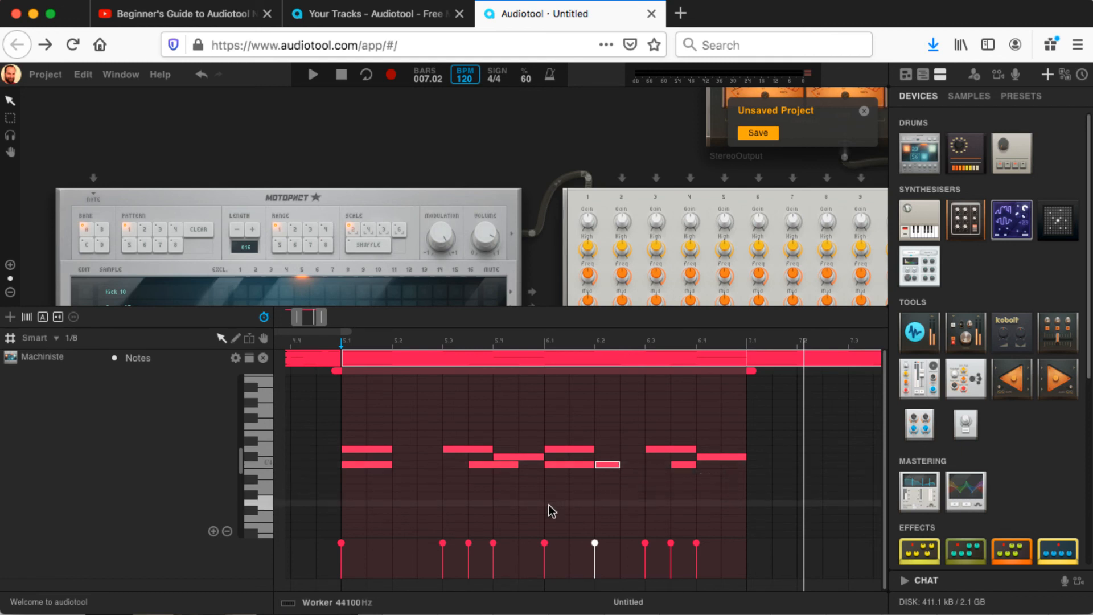
key("space")
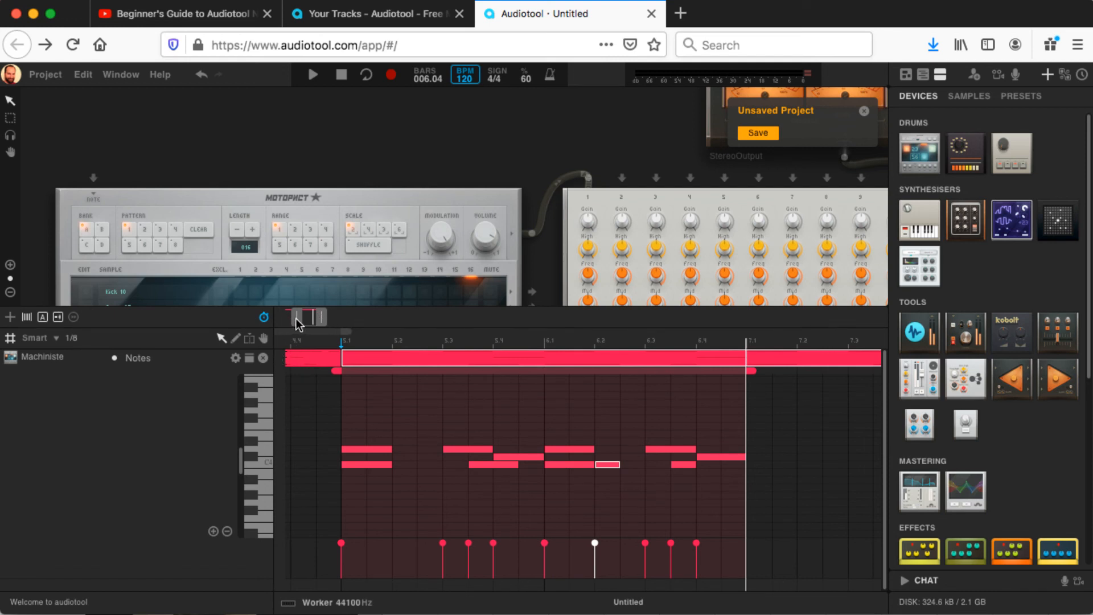
Step: Open the note region that starts at bar 1 and play both beats through from bar 1
left_click_drag(296, 318, 334, 317)
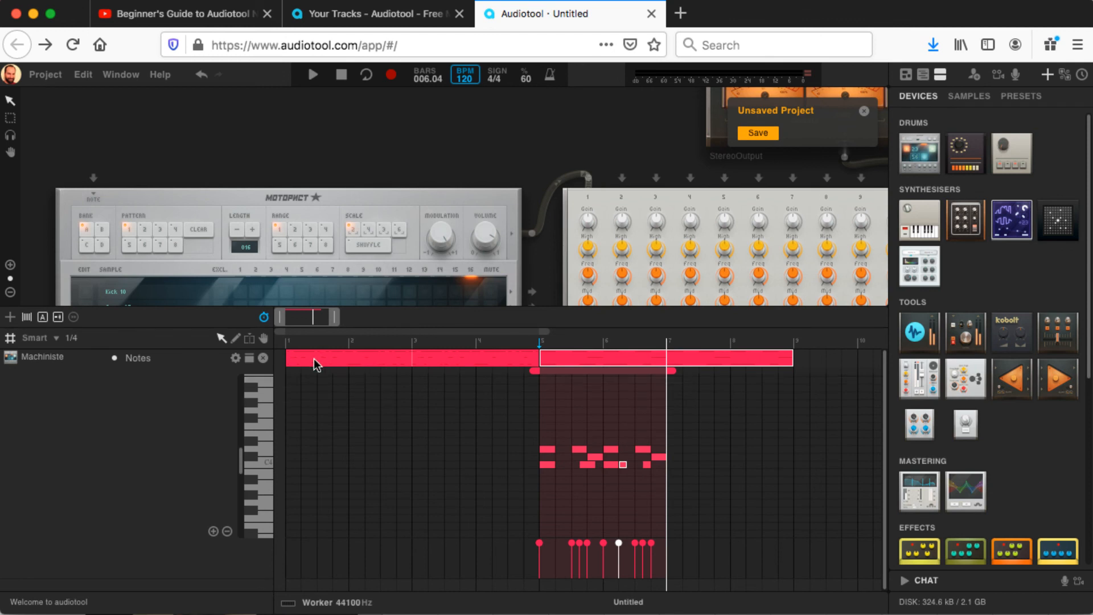
left_click(287, 340)
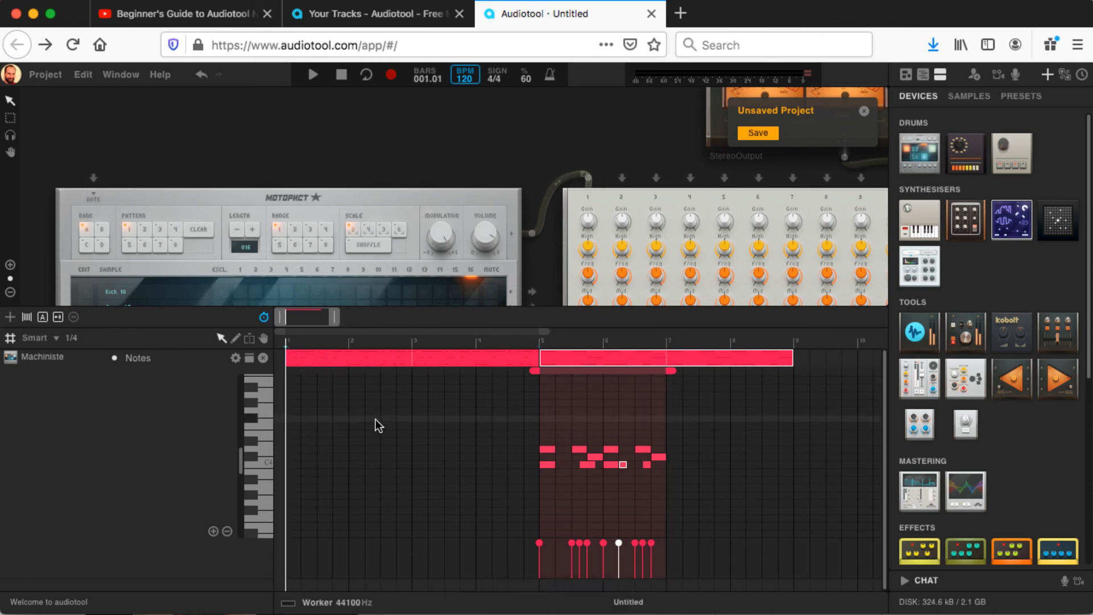
left_click(316, 361)
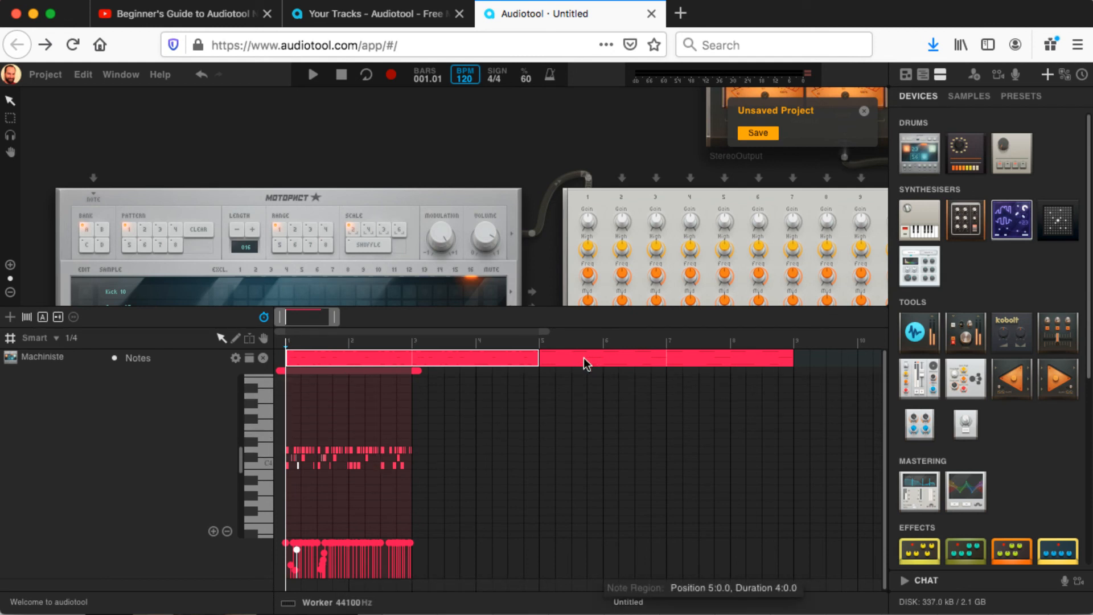
key("space")
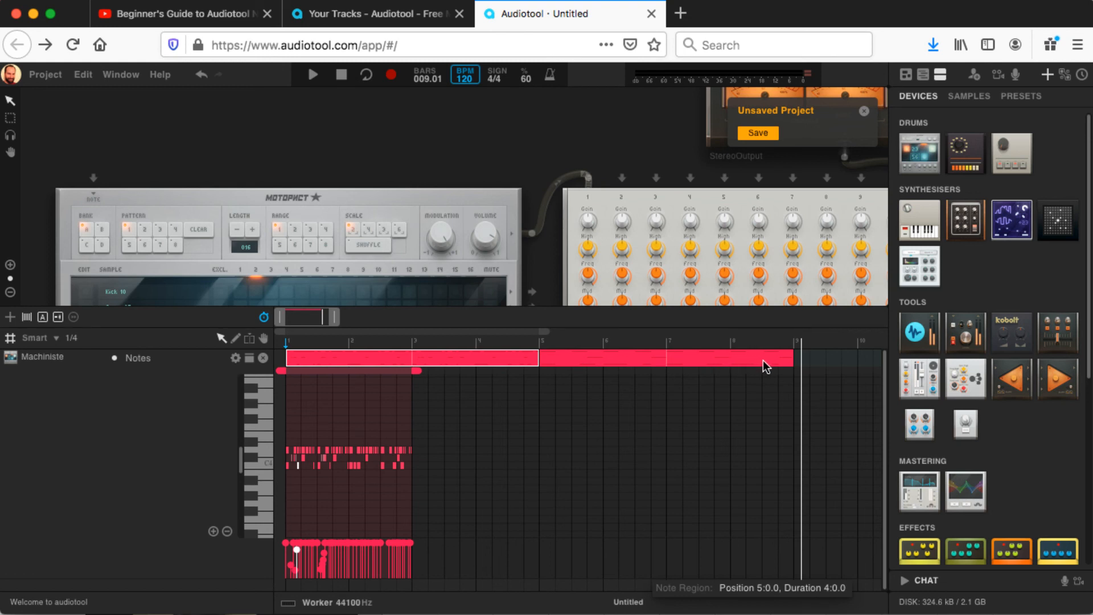
Step: Show the Master tempo automation track in the timeline
left_click(264, 317)
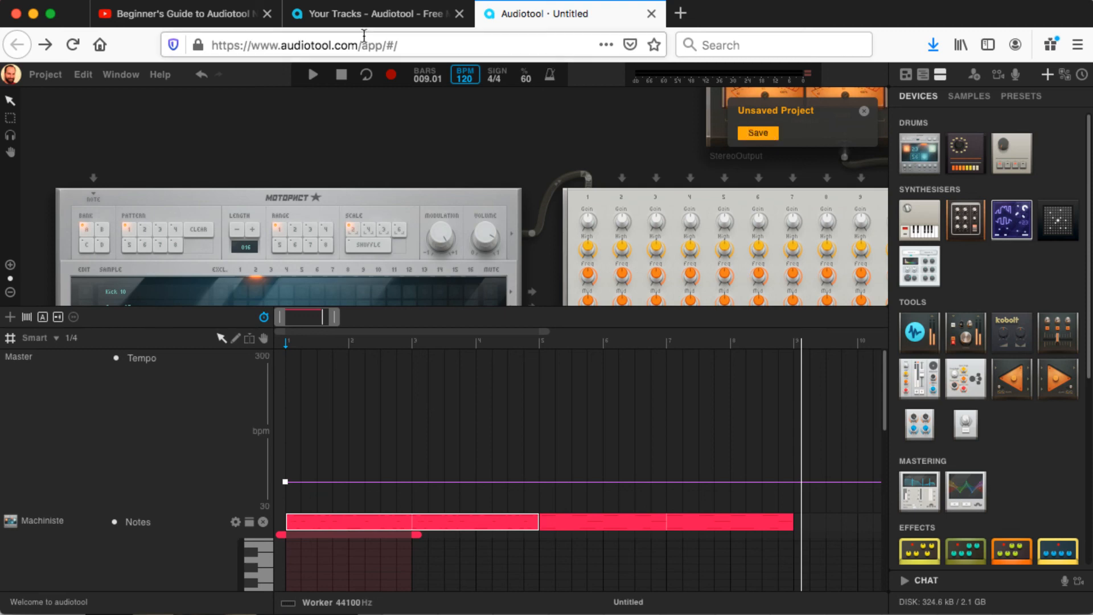
Step: Switch to the Your Tracks profile page and view the list of published assignment tracks
left_click(374, 16)
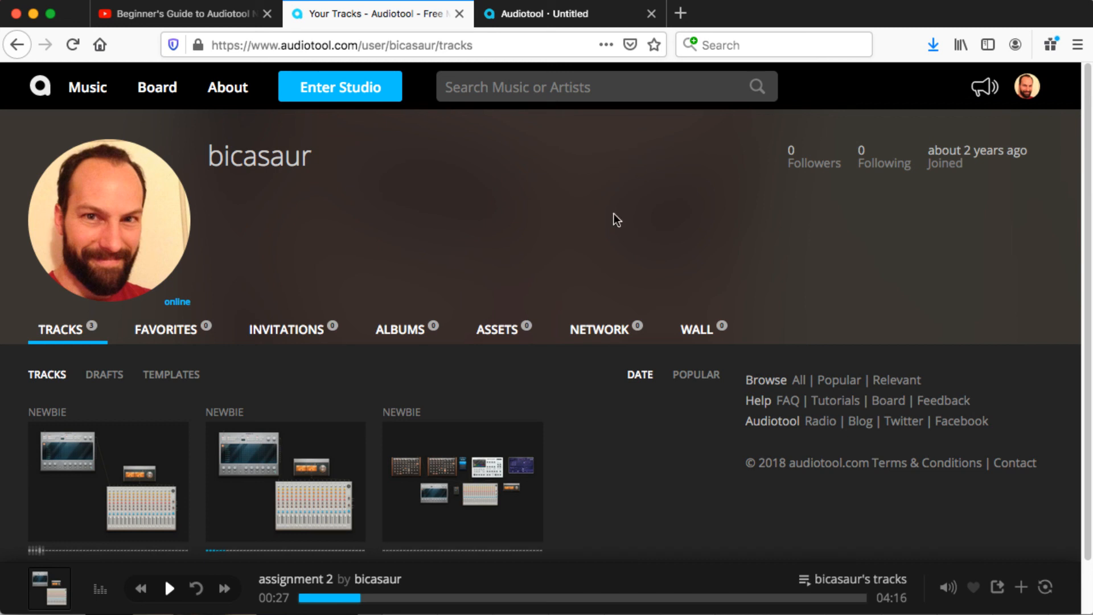
scroll(619, 308, "down", 2)
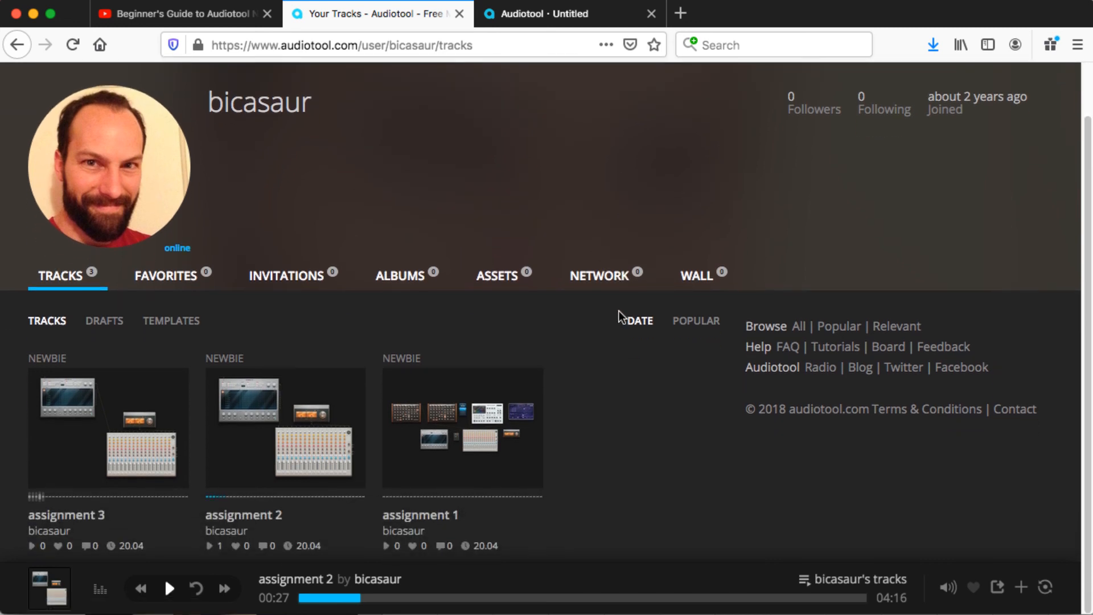